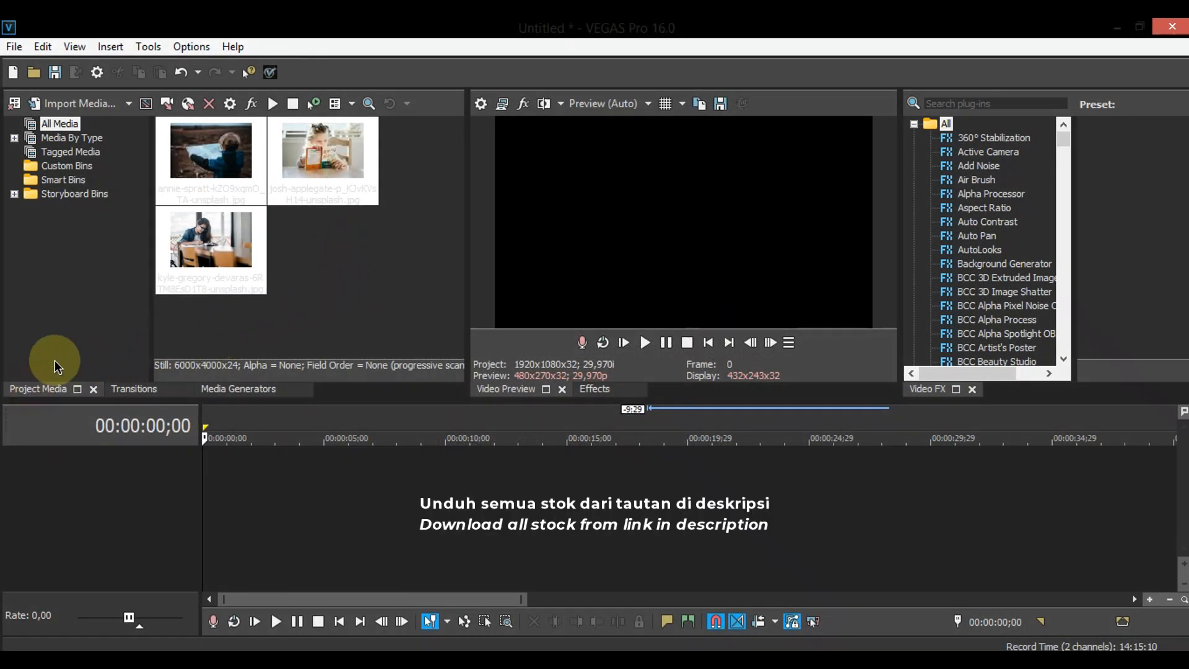
pyautogui.click(187, 180)
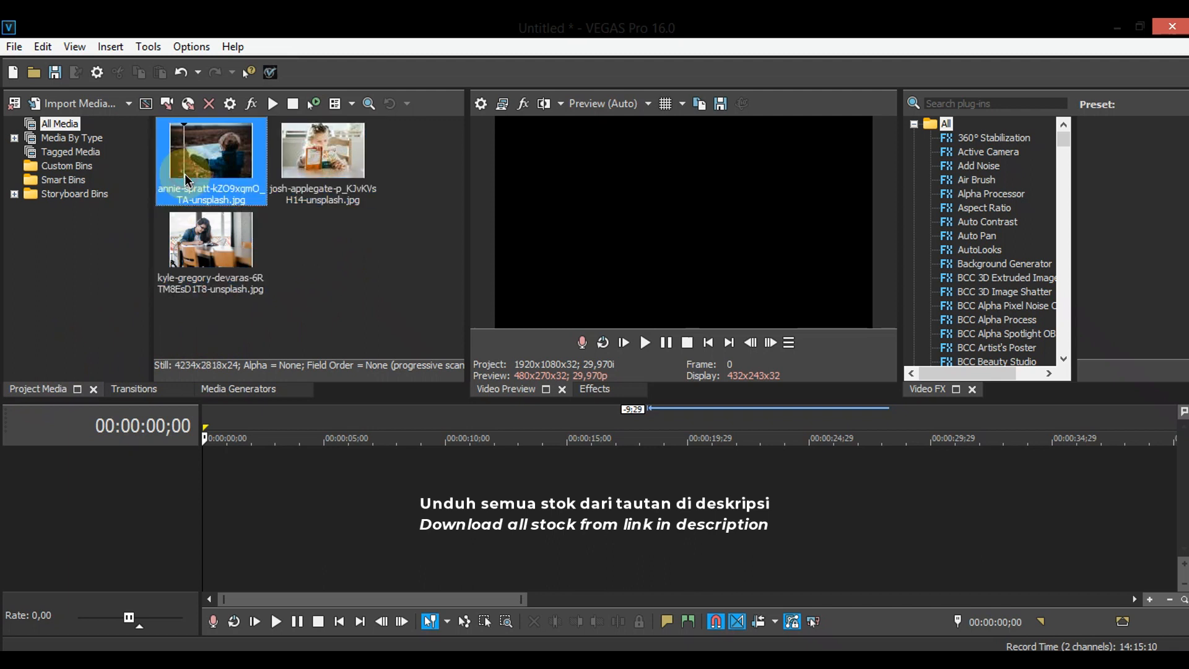
pyautogui.click(307, 159)
pyautogui.click(254, 246)
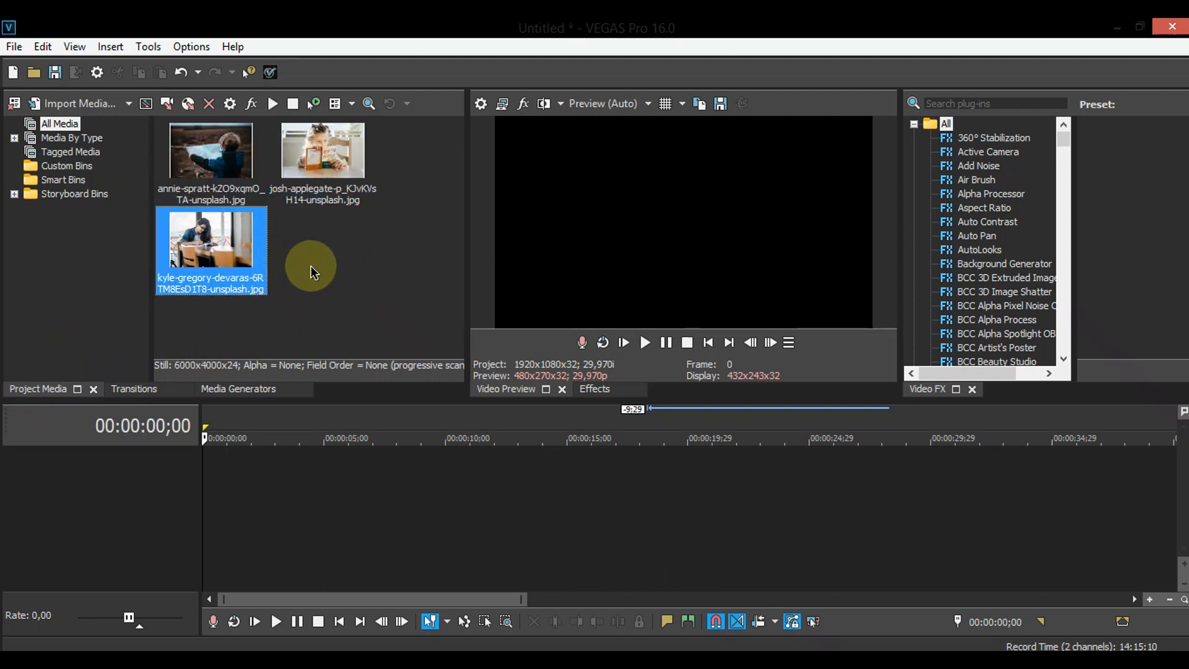
# - Set the project's resample mode to Disable resample and apply the project properties
pyautogui.click(482, 104)
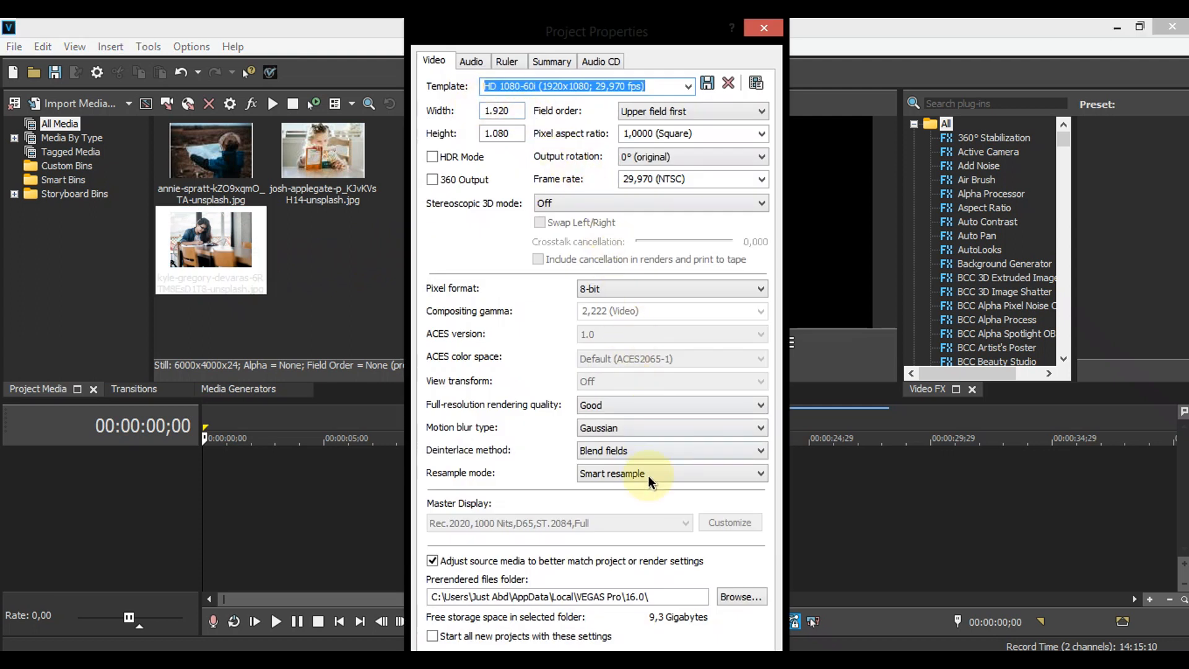
pyautogui.click(622, 474)
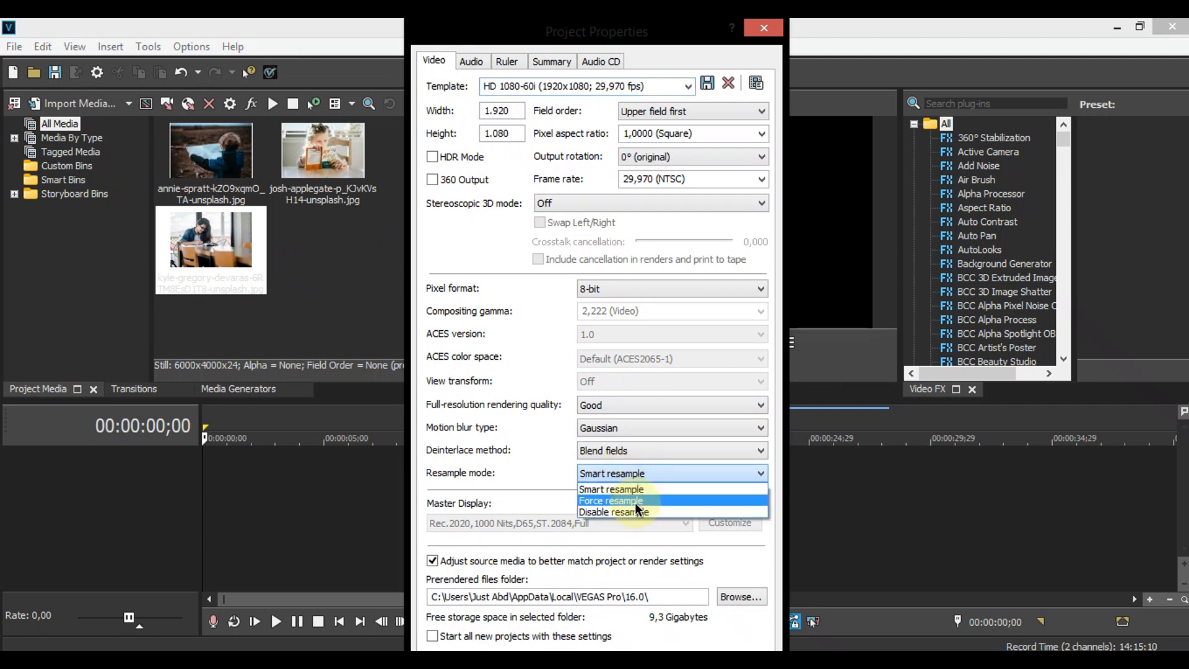
pyautogui.click(656, 513)
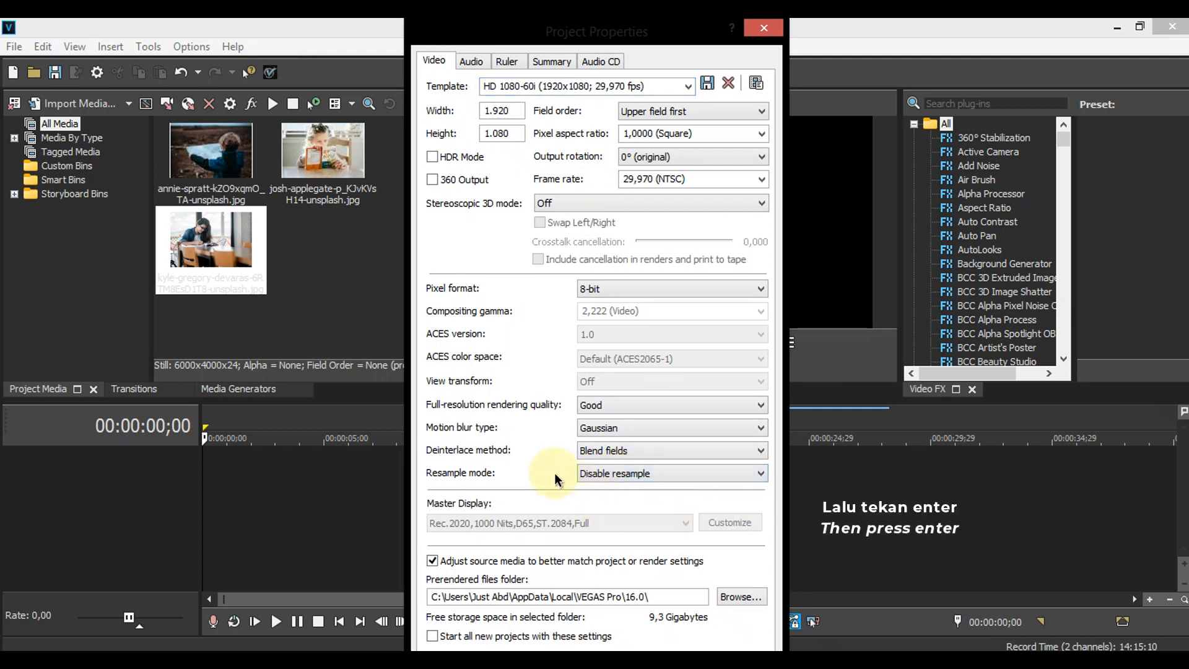
pyautogui.press('Return')
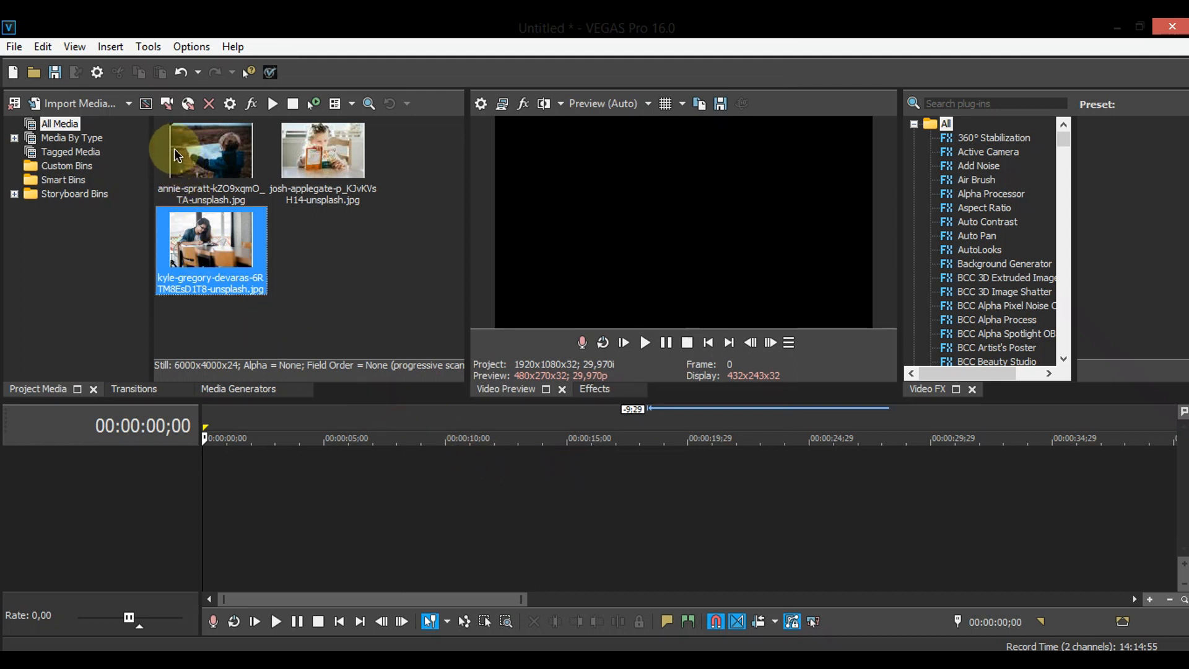
# - Add the photo of the boy with the map at the start of the timeline and minimize its track height
pyautogui.click(214, 202)
pyautogui.moveTo(215, 209); pyautogui.dragTo(210, 473)
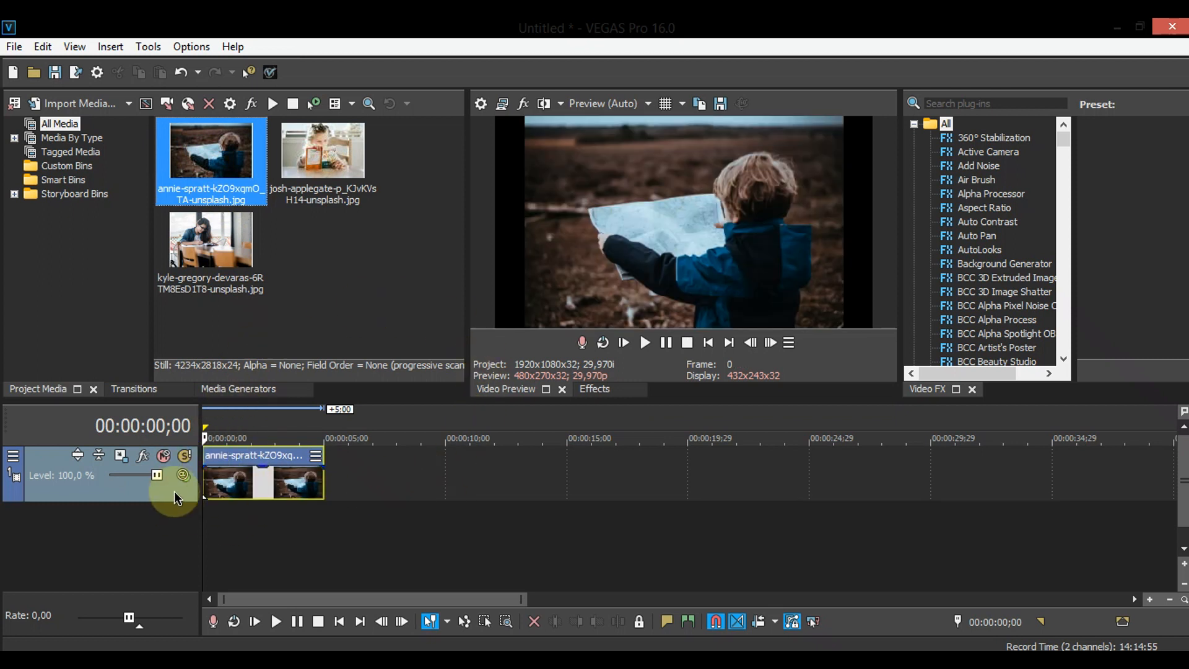
pyautogui.click(99, 457)
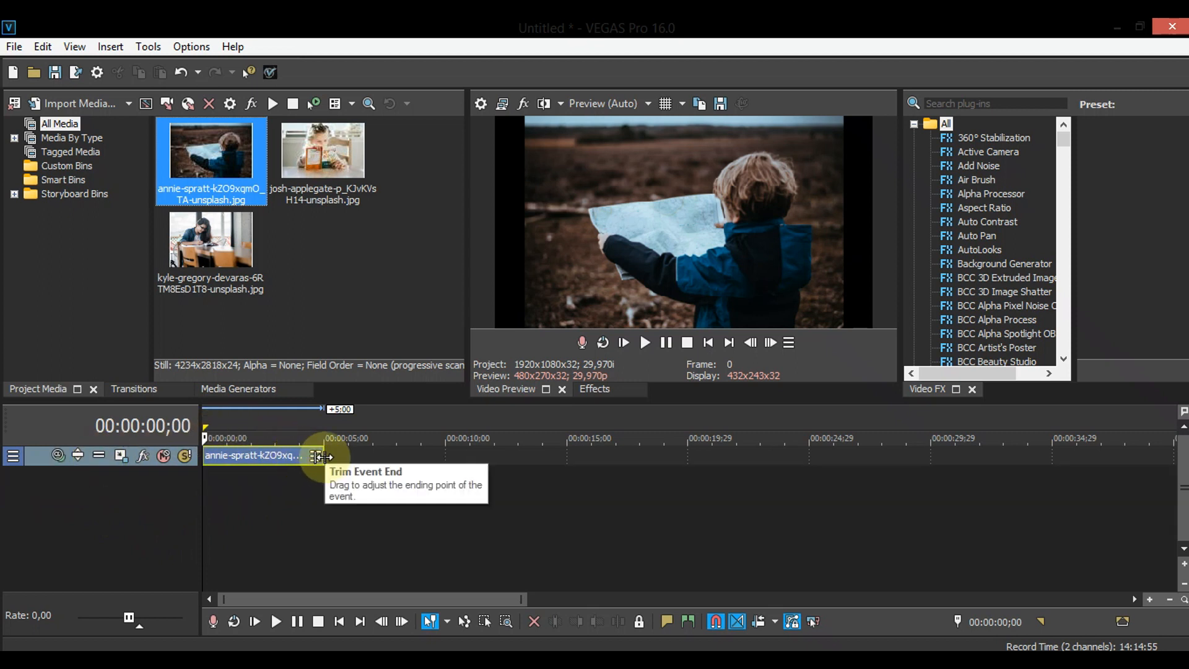
# - Extend the end of the photo event to about 10 seconds and return the cursor to the start
pyautogui.moveTo(322, 465); pyautogui.dragTo(444, 466)
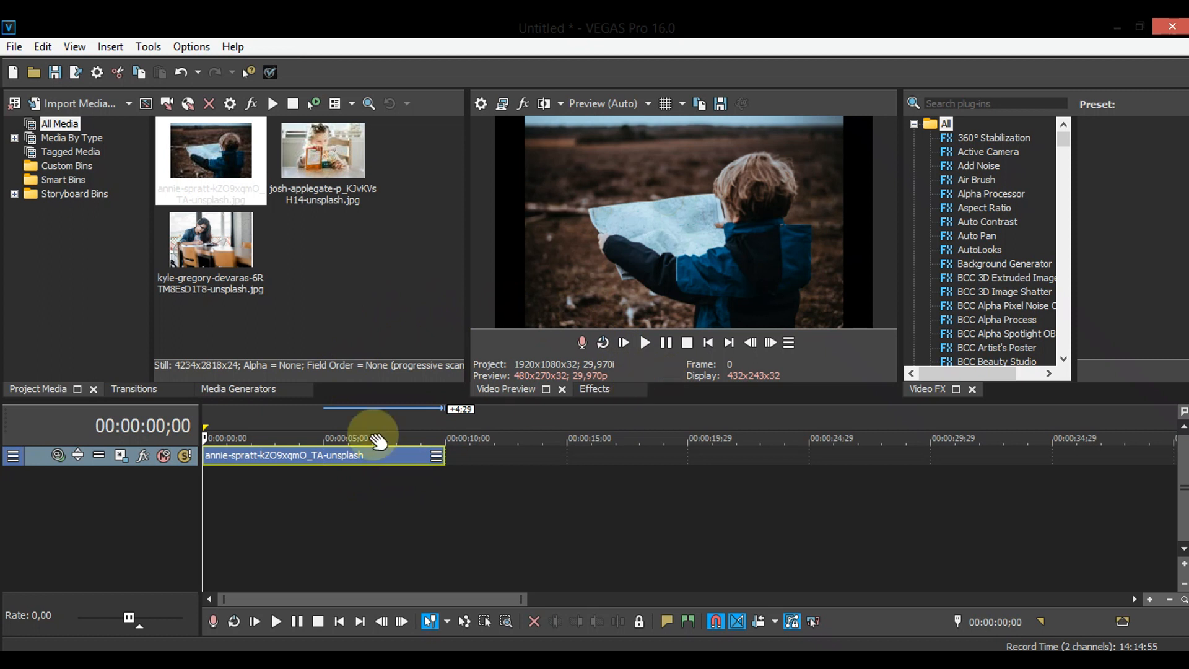
pyautogui.click(289, 457)
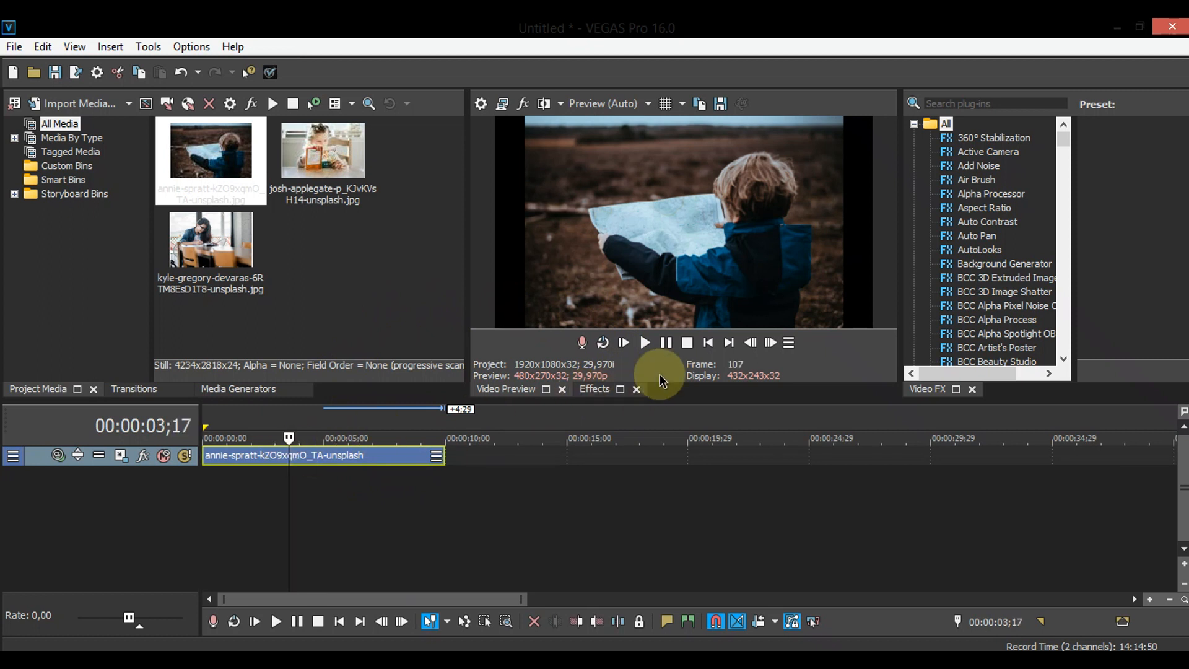
pyautogui.click(709, 343)
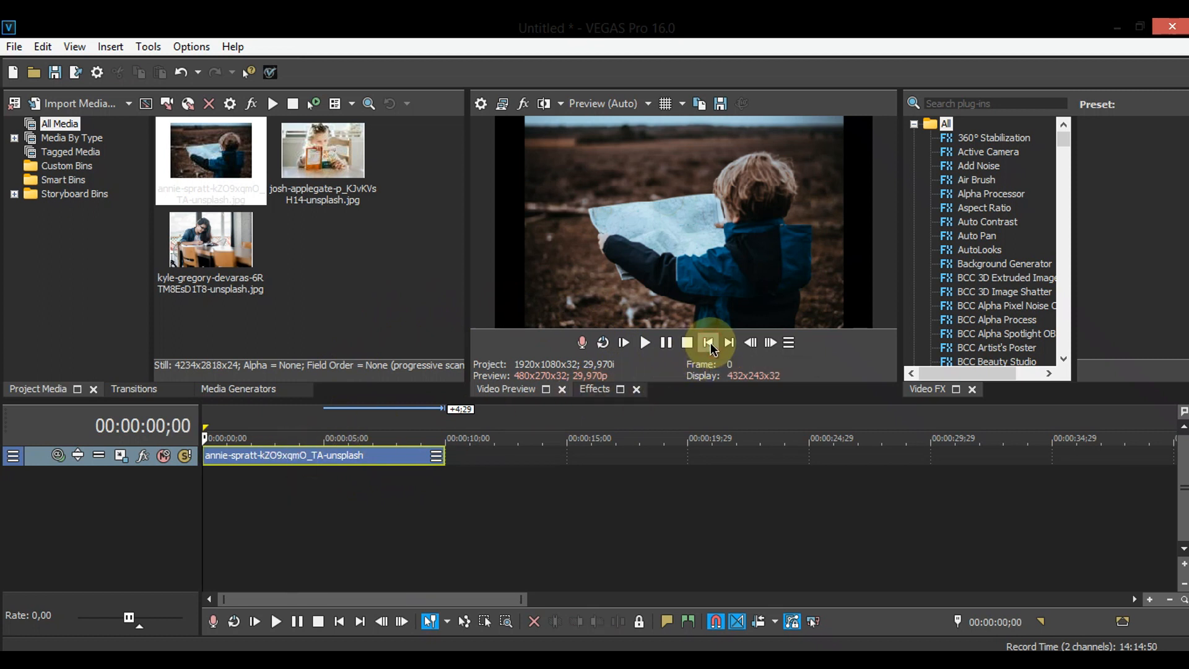
# - Crop the photo event to match the output aspect in Event Pan/Crop
pyautogui.rightClick(280, 459)
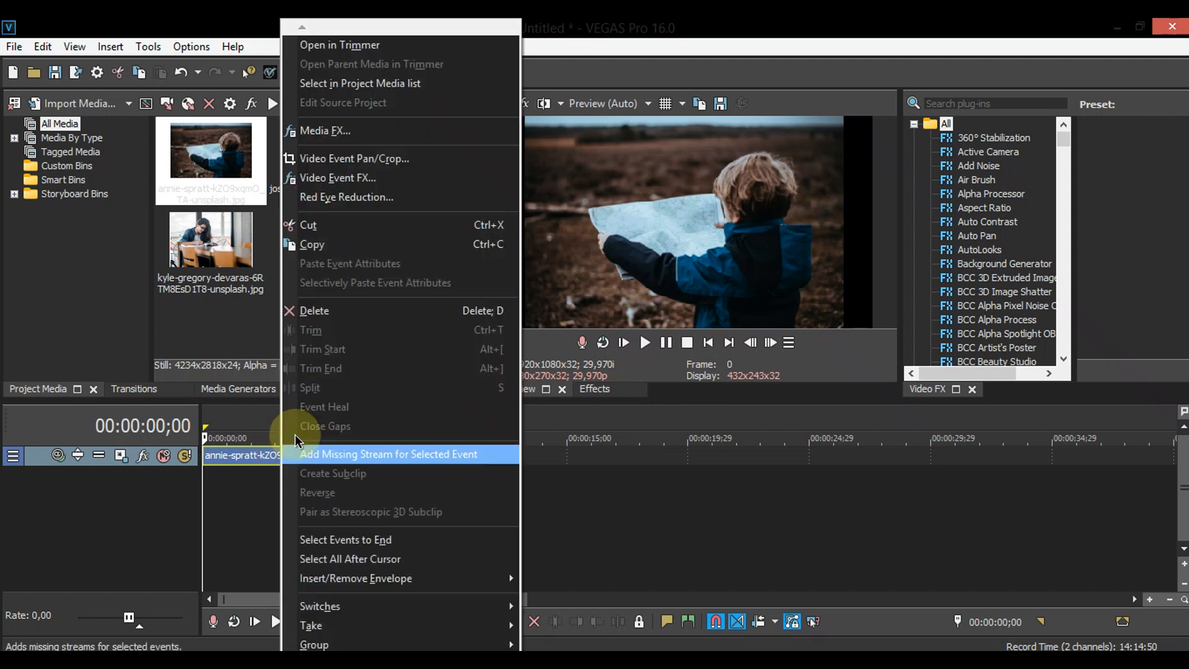
pyautogui.click(466, 166)
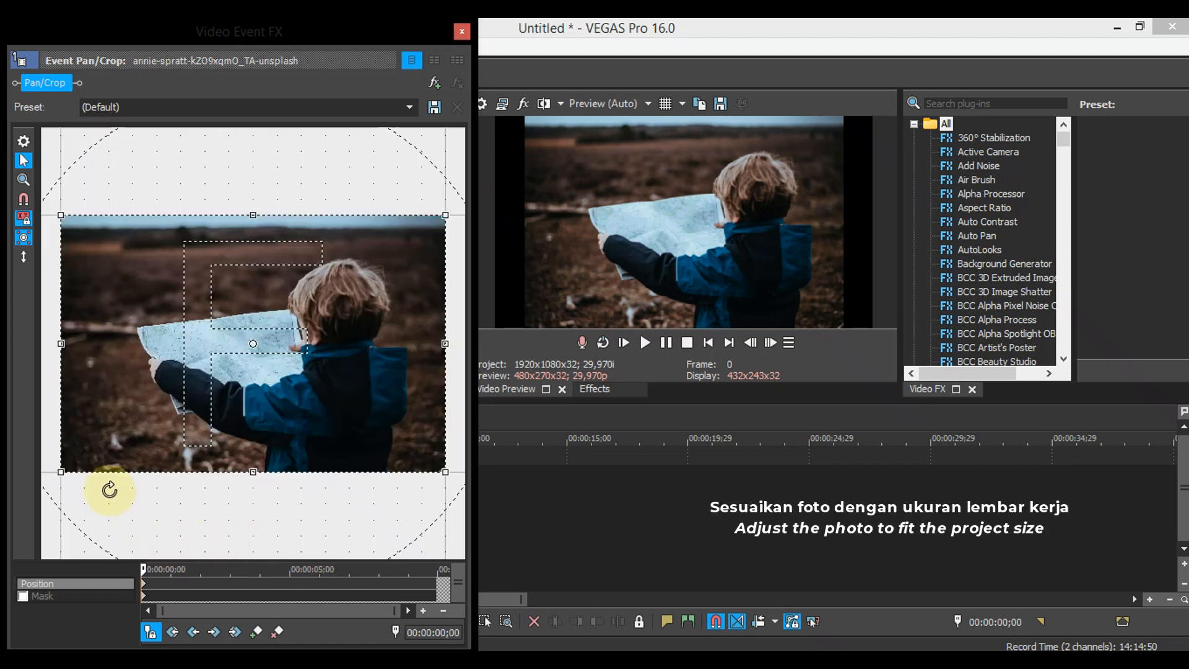
pyautogui.rightClick(89, 296)
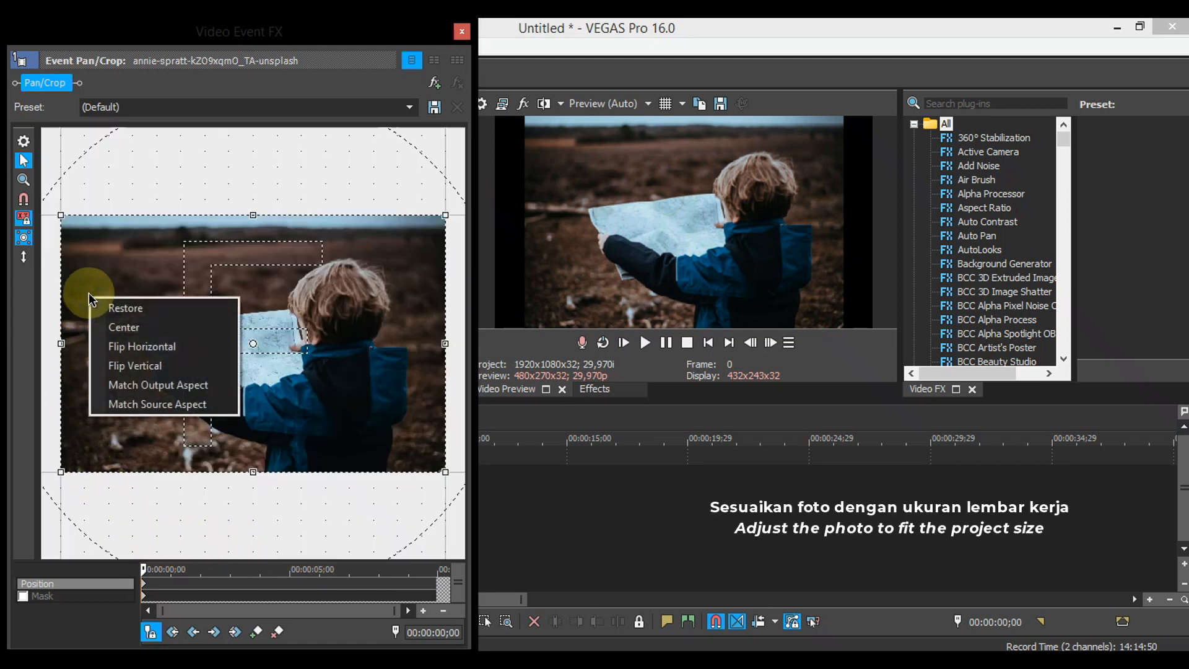
pyautogui.click(223, 390)
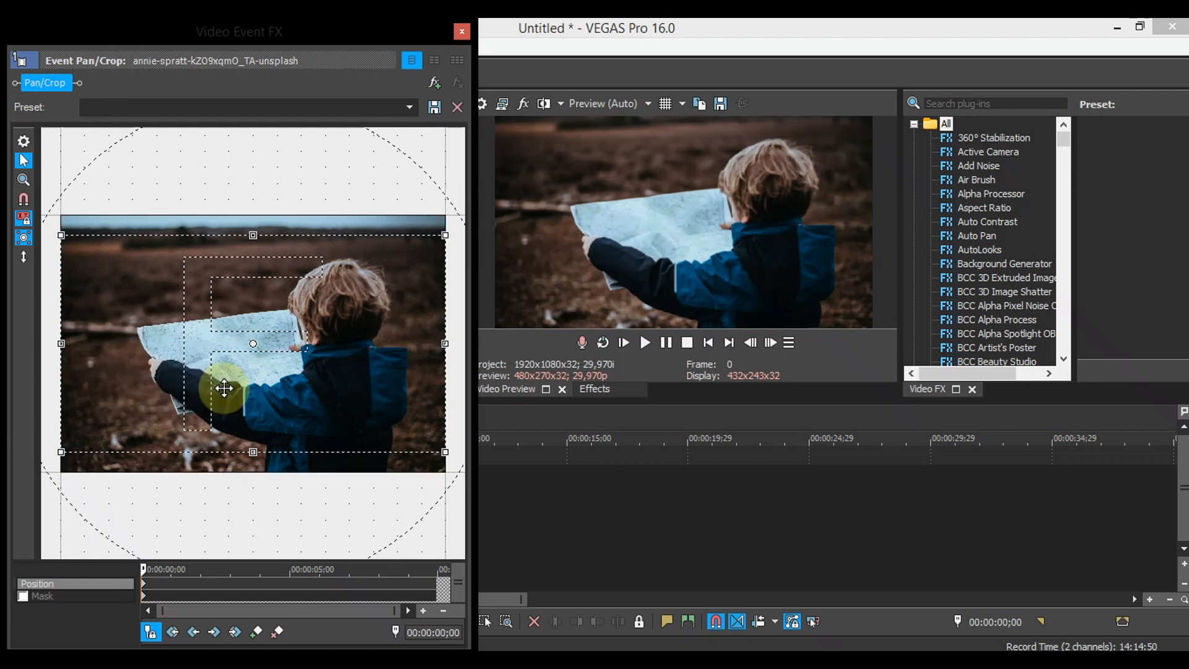
pyautogui.click(462, 31)
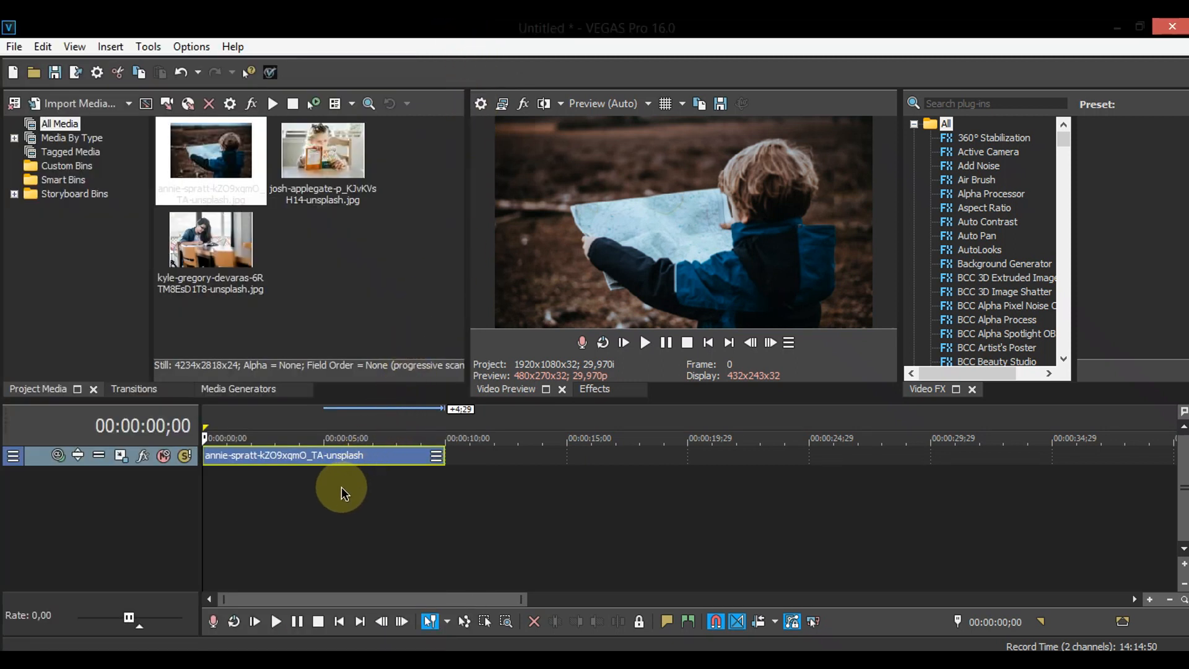
# - Enlarge the Track Motion box on the first position keyframe to about six times its size, keeping it centred
pyautogui.click(120, 456)
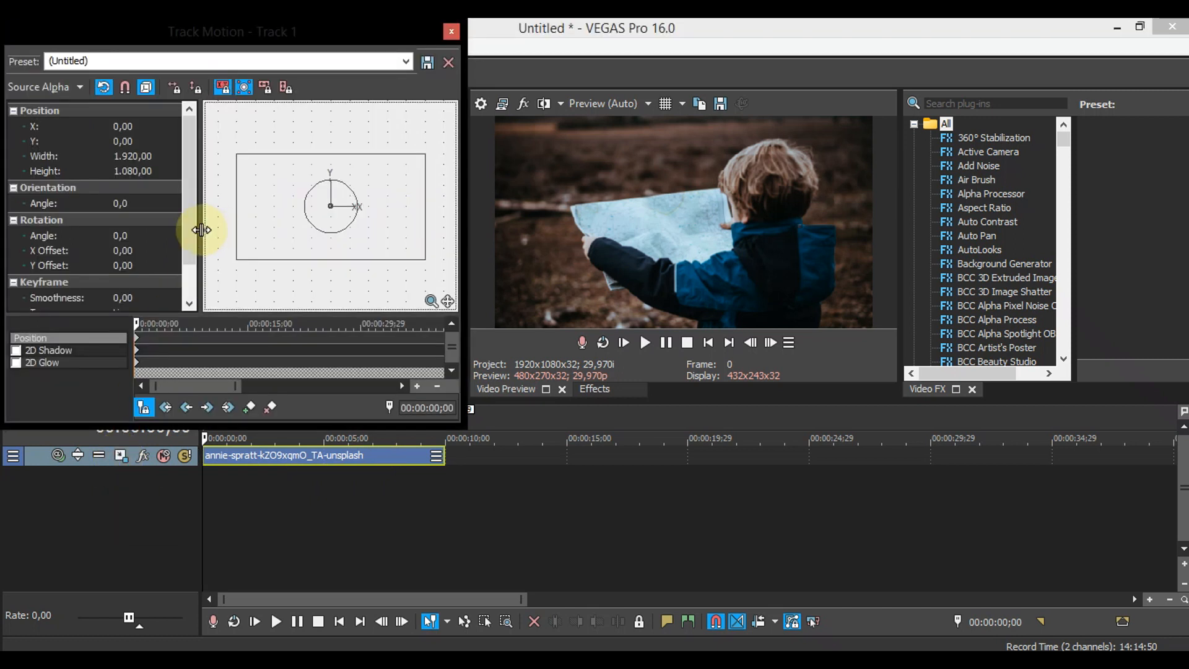
pyautogui.moveTo(201, 229); pyautogui.dragTo(25, 203)
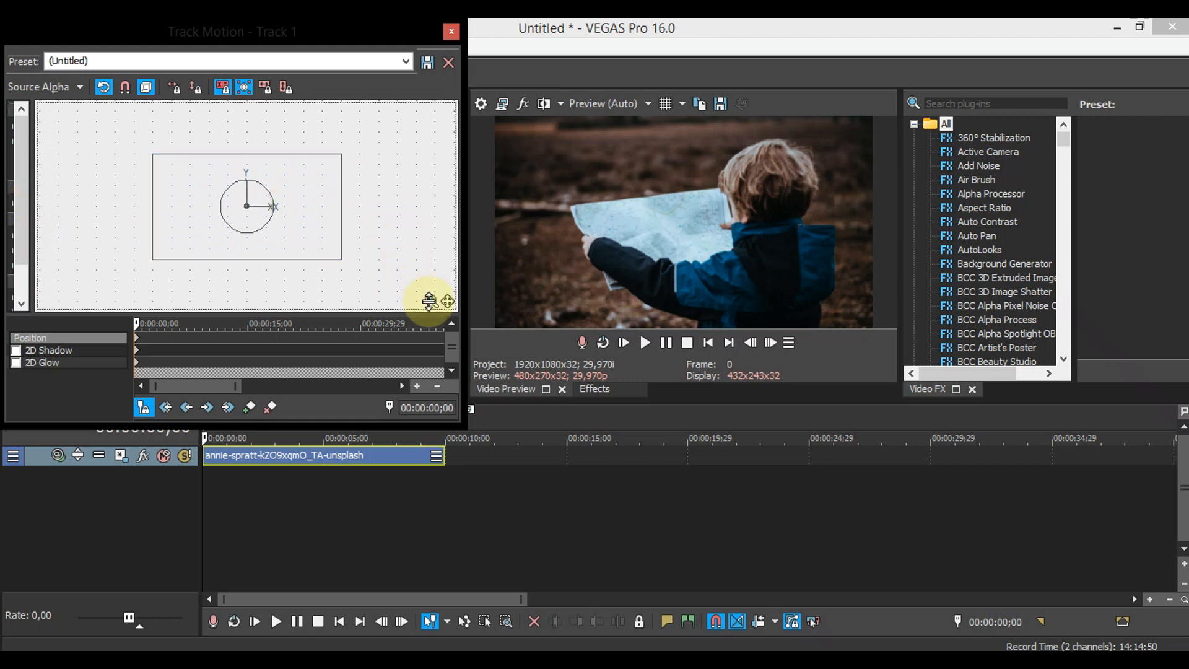
pyautogui.moveTo(429, 301); pyautogui.dragTo(403, 58)
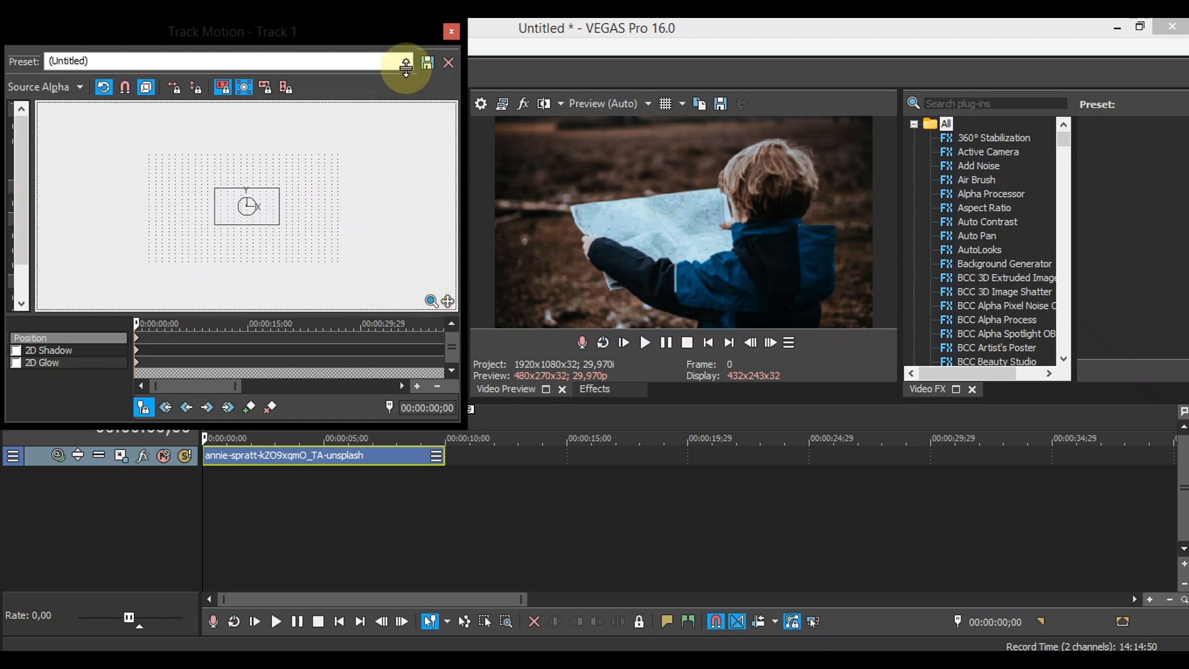
pyautogui.moveTo(432, 300); pyautogui.dragTo(433, 181)
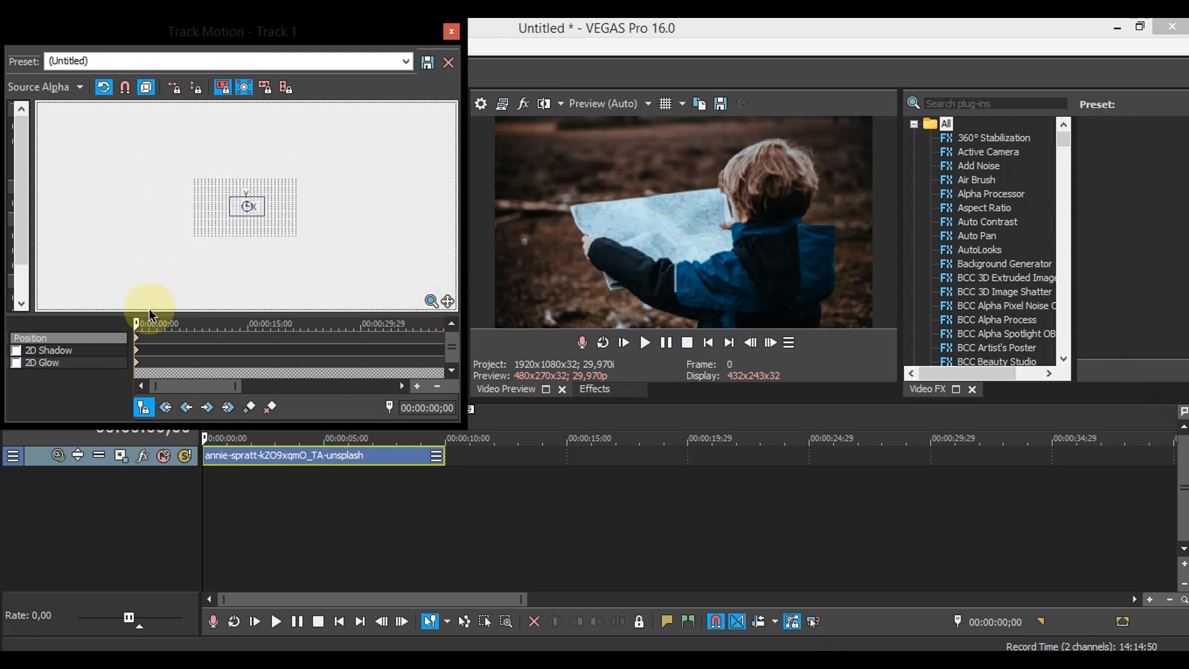
pyautogui.click(138, 342)
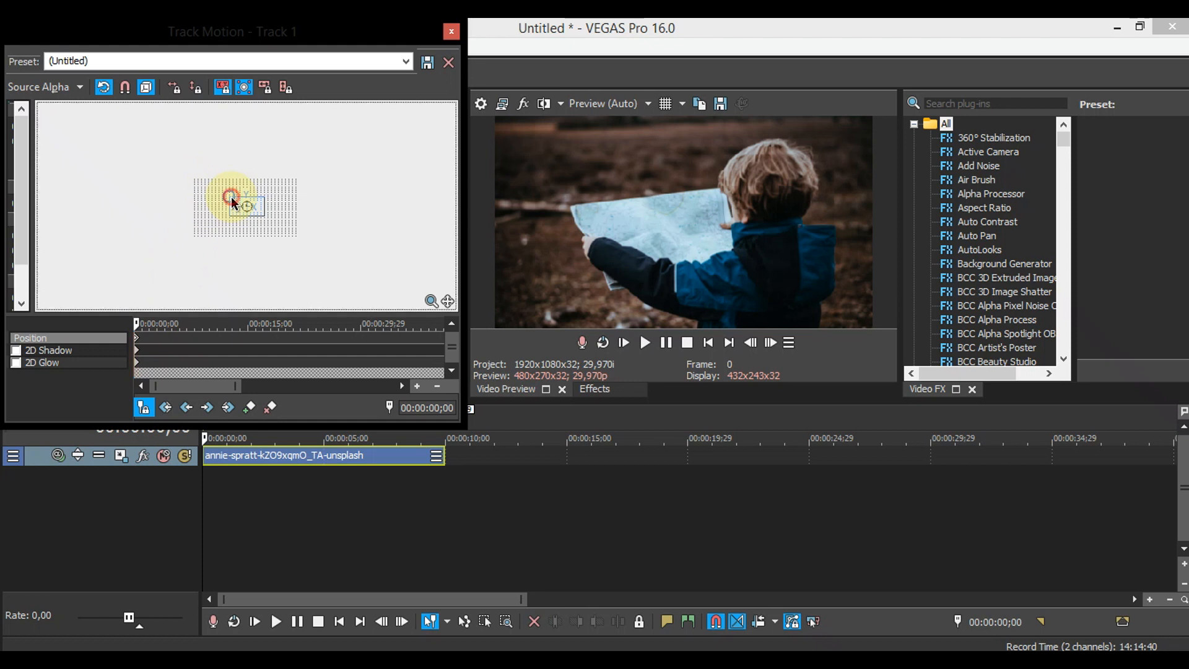
pyautogui.moveTo(193, 168); pyautogui.dragTo(144, 142)
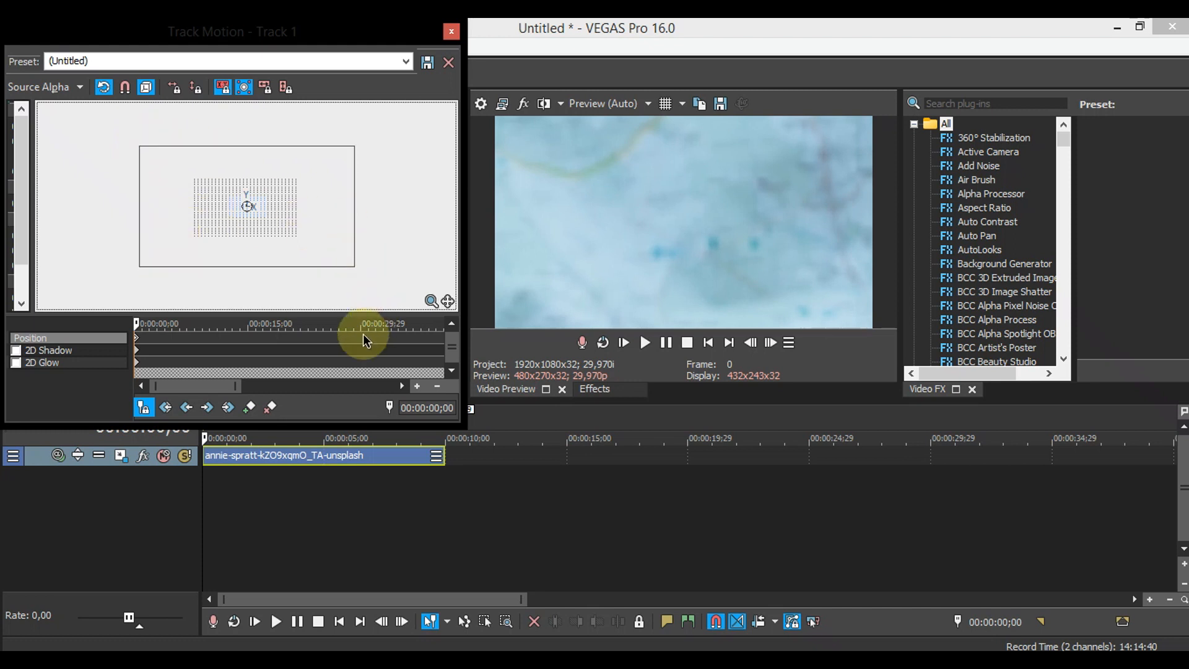
# - Restore the Track Motion box at 00:00:09;04 to create a second position keyframe
pyautogui.click(247, 335)
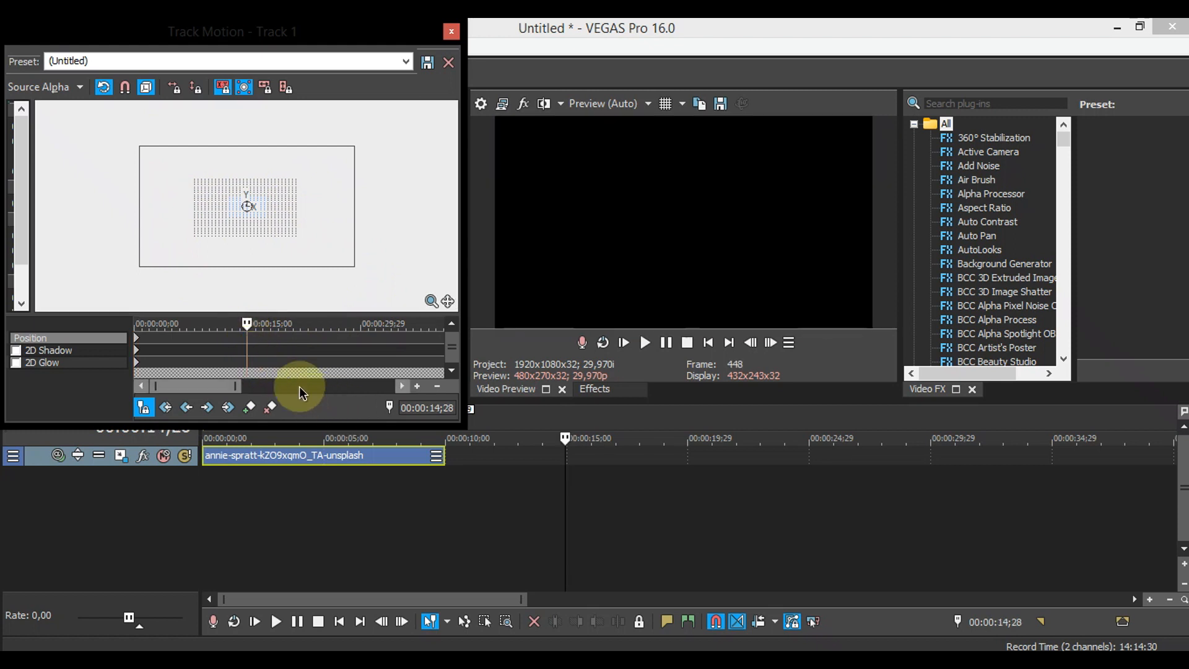
pyautogui.click(218, 336)
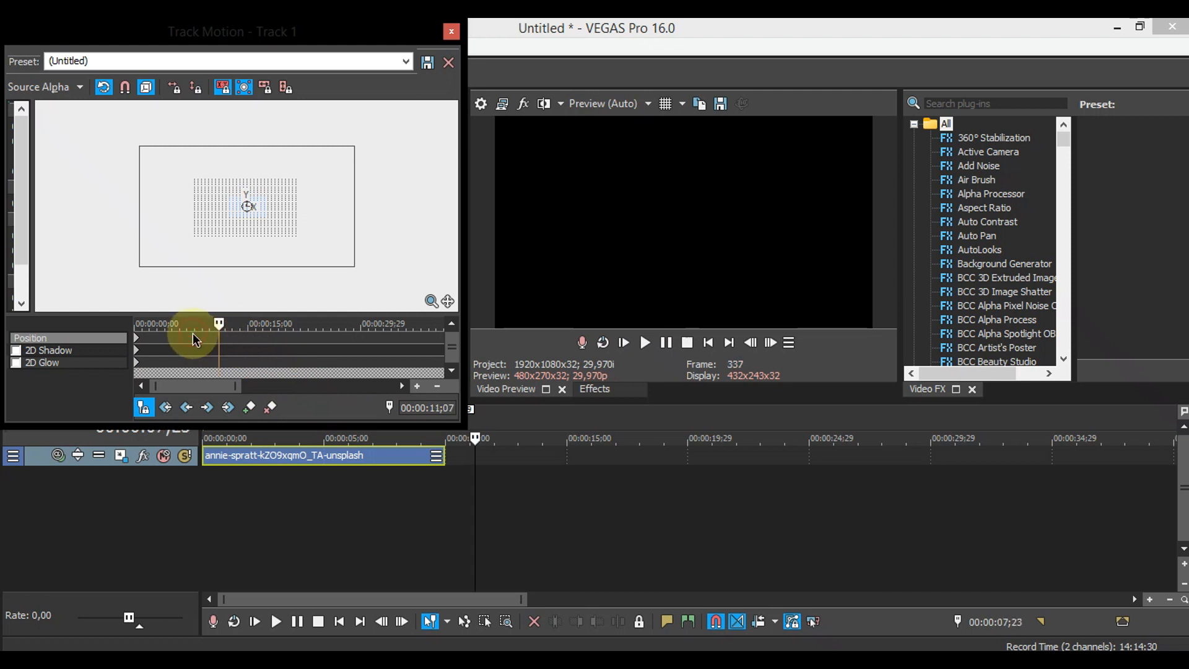
pyautogui.click(192, 336)
pyautogui.click(210, 334)
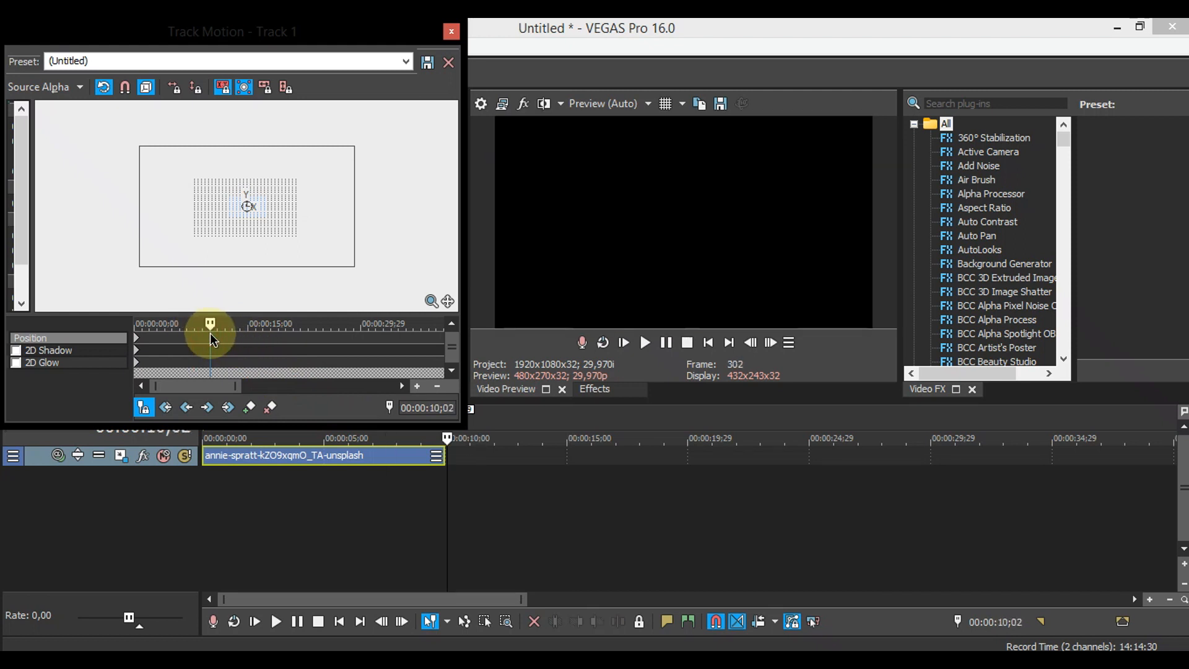
pyautogui.moveTo(260, 424); pyautogui.dragTo(258, 409)
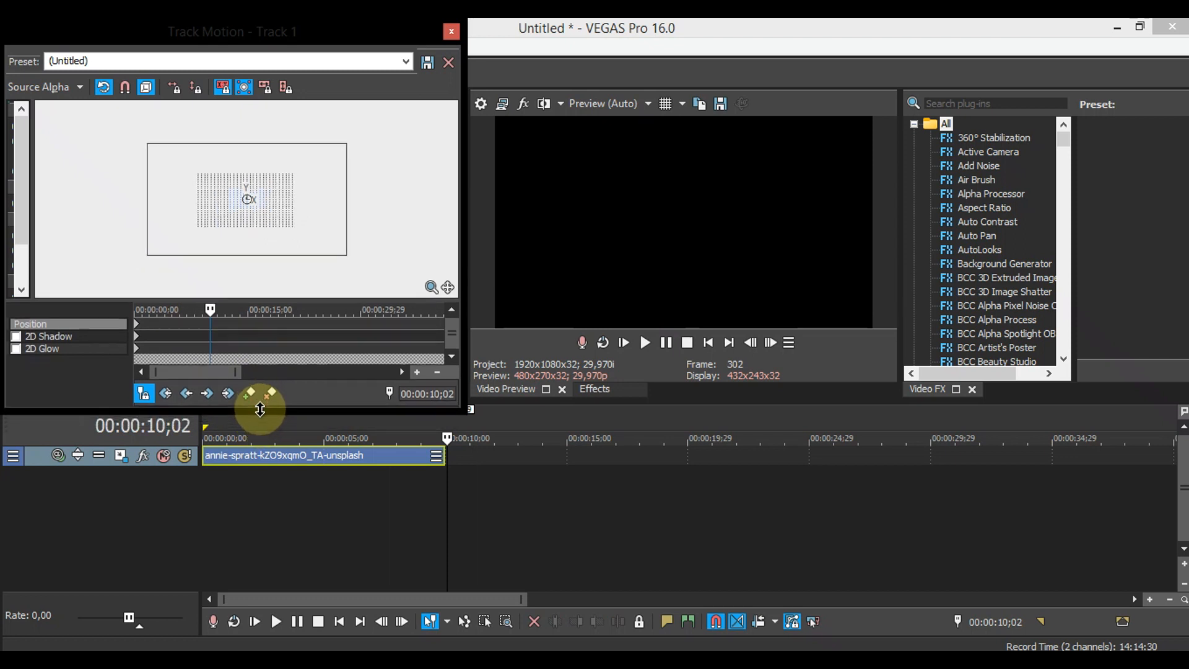
pyautogui.click(203, 322)
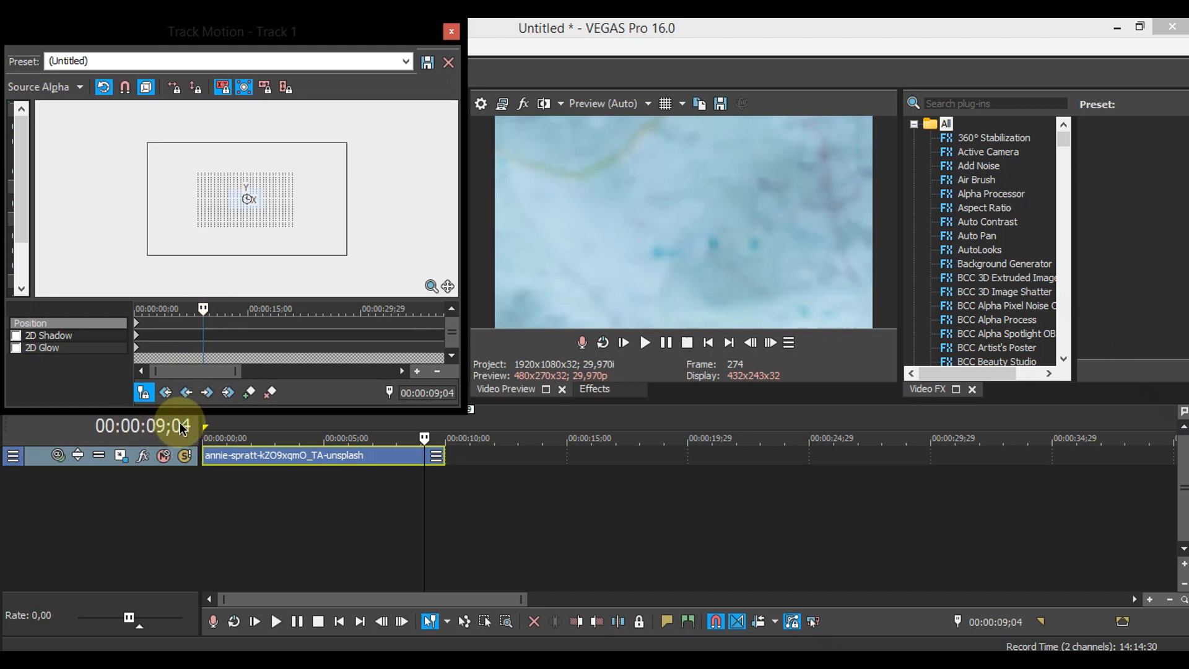
pyautogui.rightClick(312, 181)
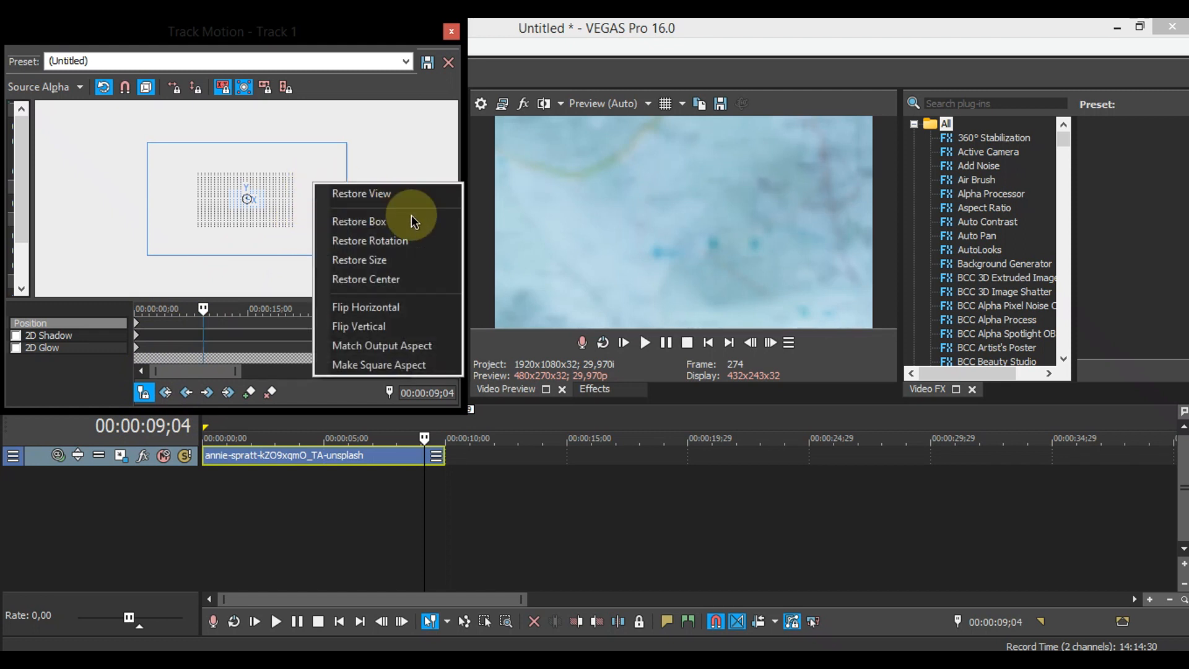
pyautogui.click(429, 220)
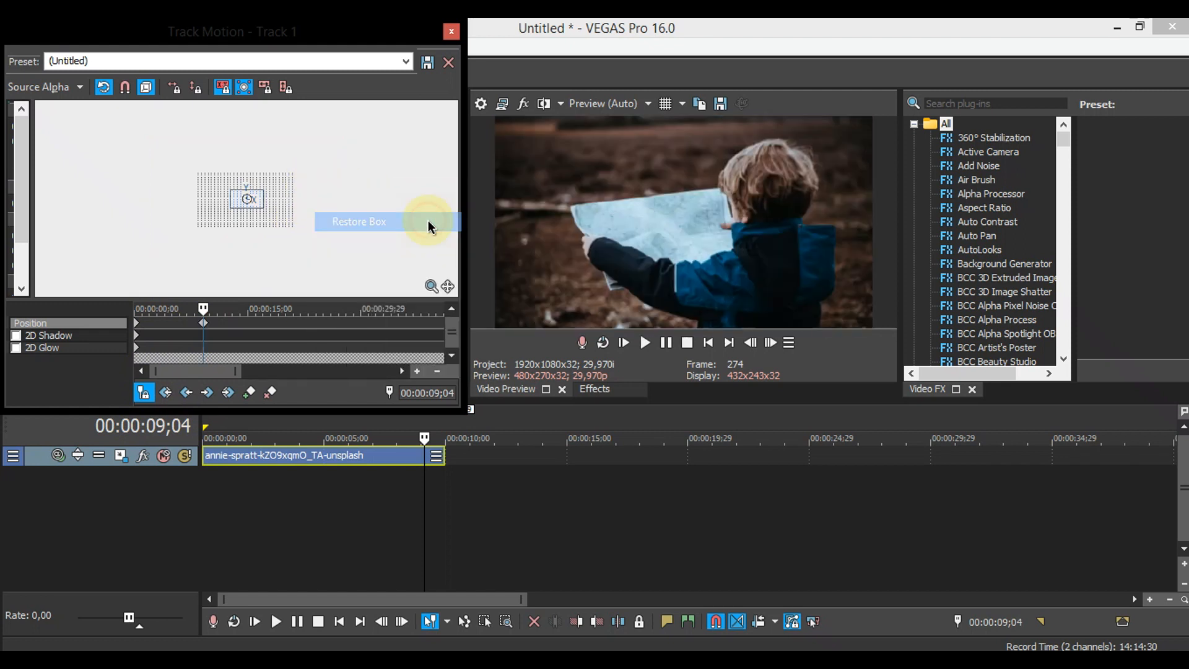
pyautogui.click(205, 324)
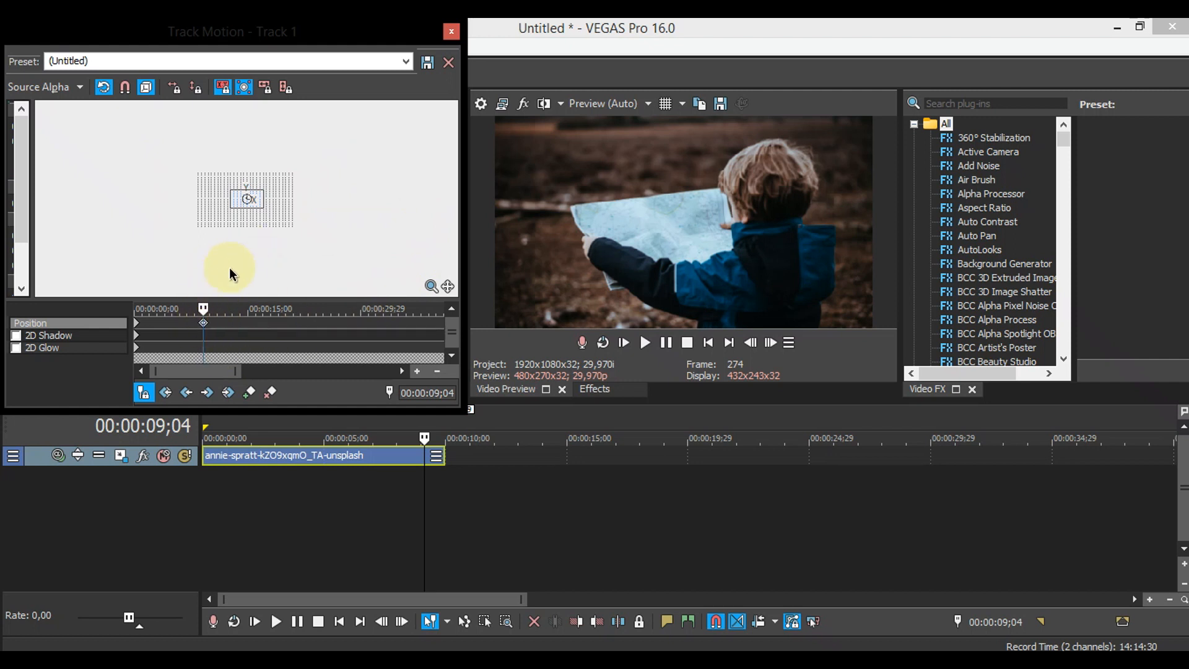
# - Insert a marker at 00:00:09;04 and set the loop region from the timeline start to that marker
pyautogui.click(671, 623)
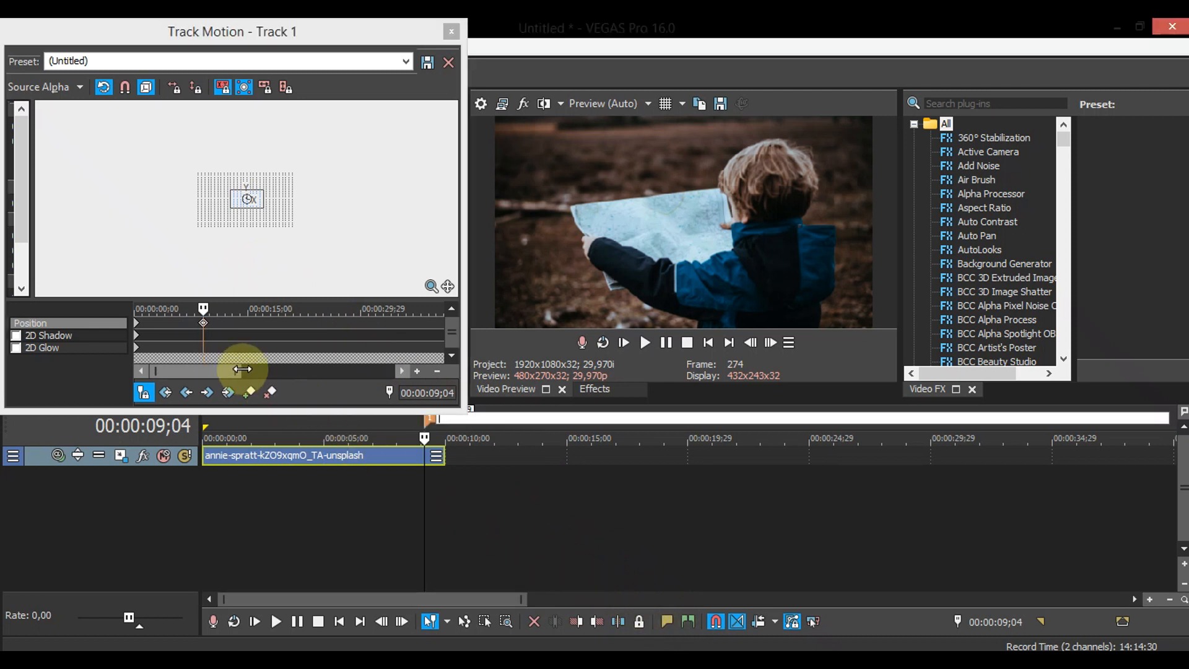
pyautogui.click(450, 31)
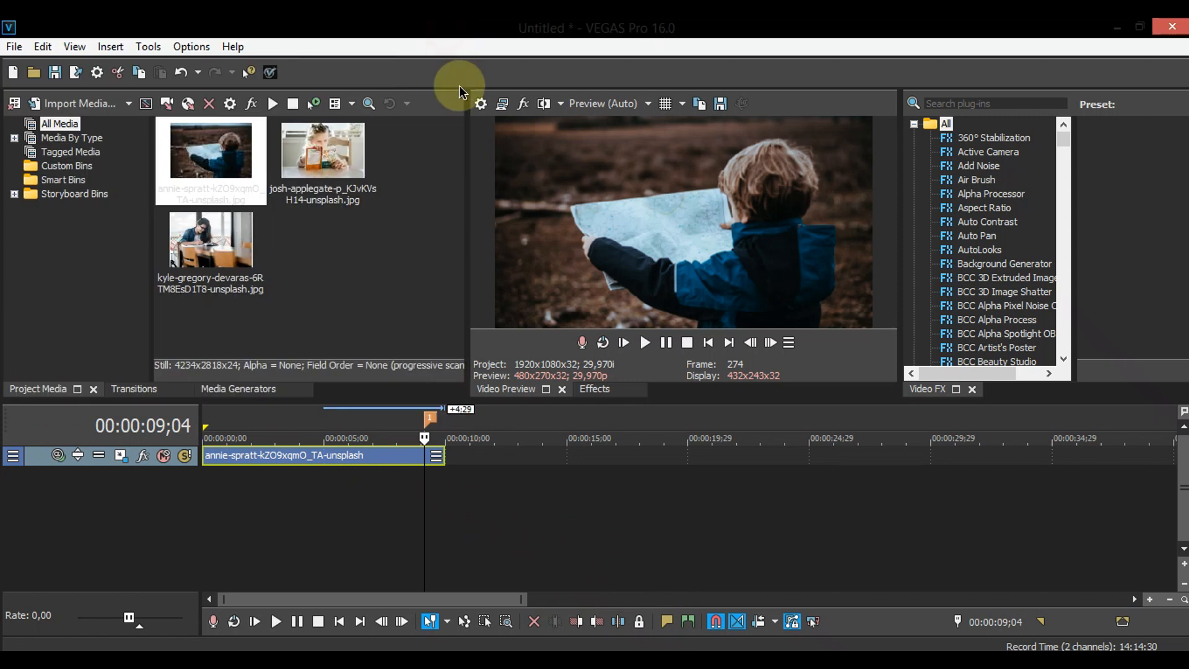
pyautogui.doubleClick(243, 509)
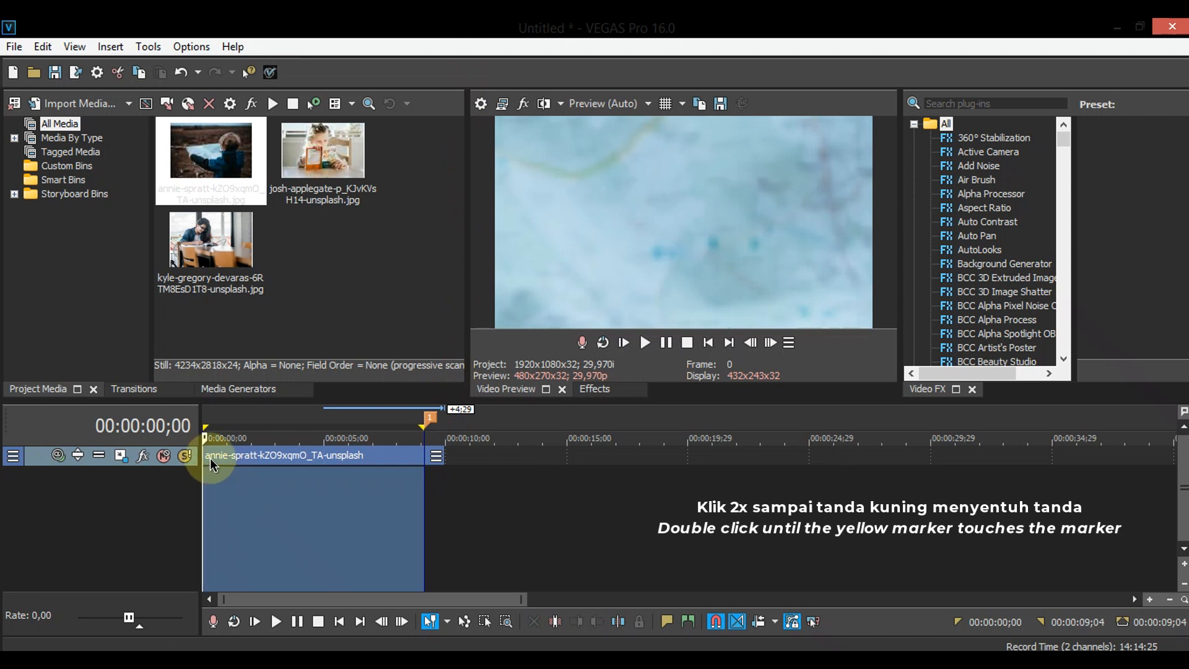
pyautogui.click(215, 462)
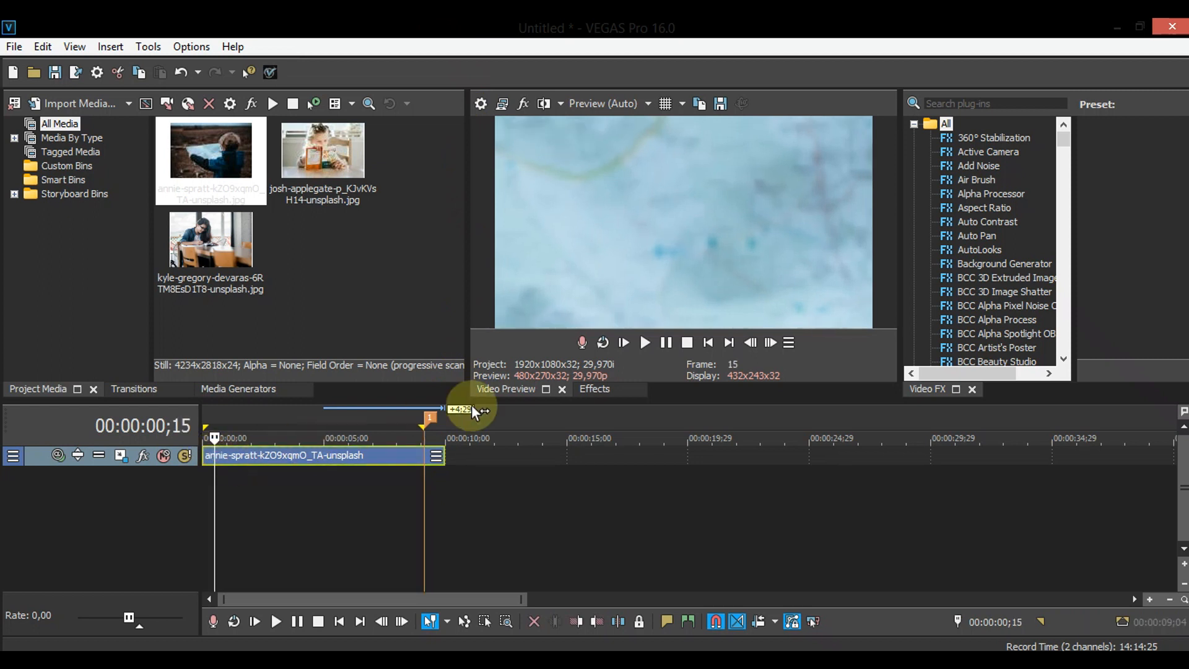
pyautogui.click(708, 343)
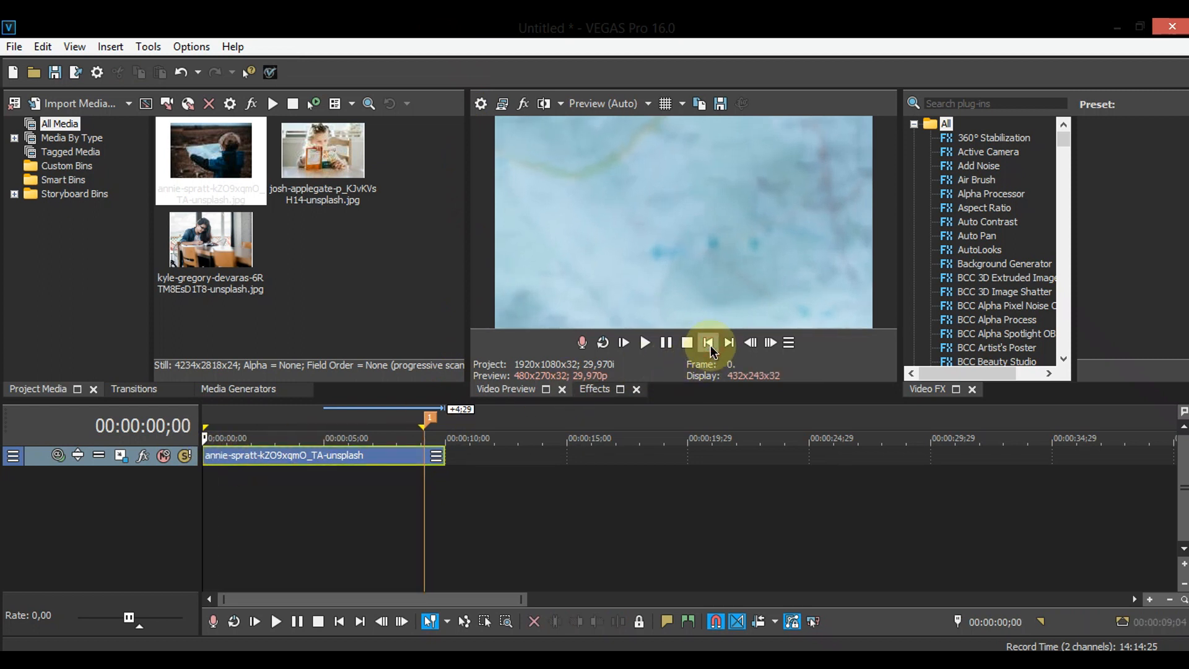
# - Apply Tweener easing Exponential, Out to the Track Motion across the timeline selection / loop region, and review the track's motion keyframes
pyautogui.click(276, 73)
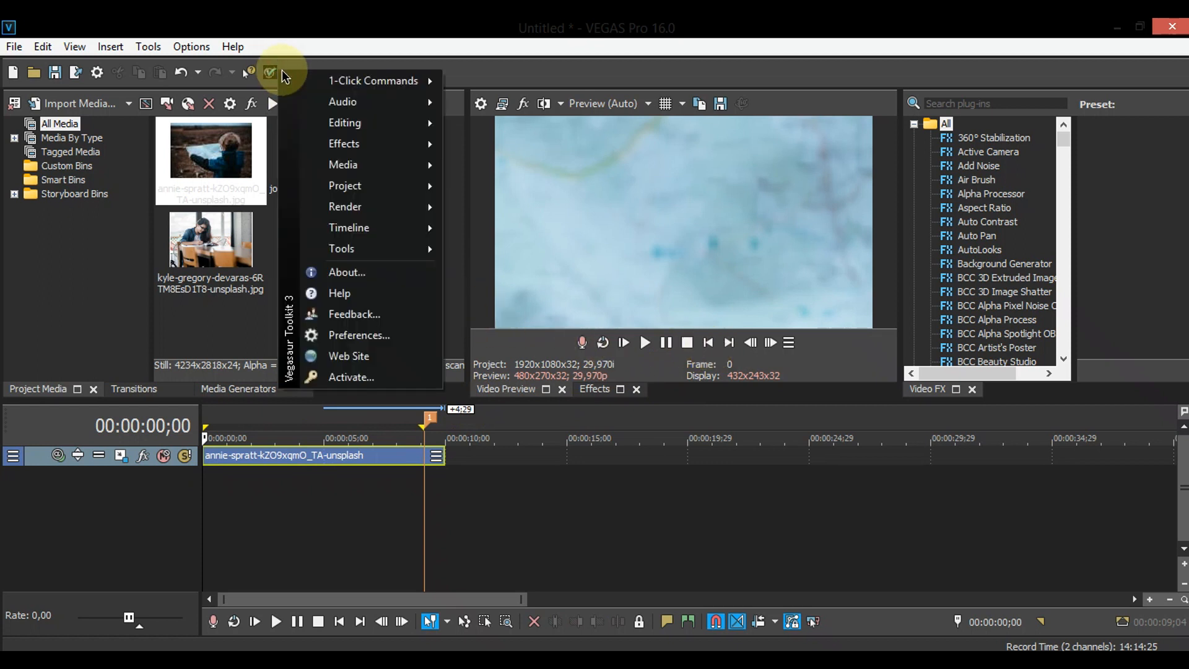
pyautogui.moveTo(402, 148)
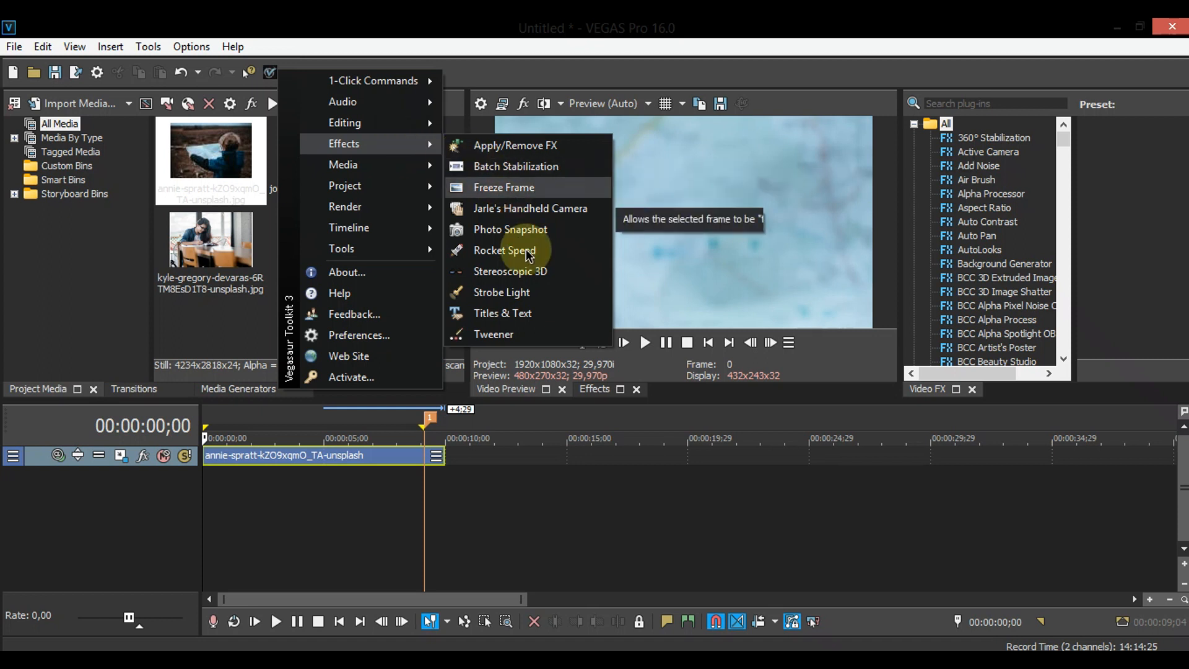
pyautogui.click(532, 335)
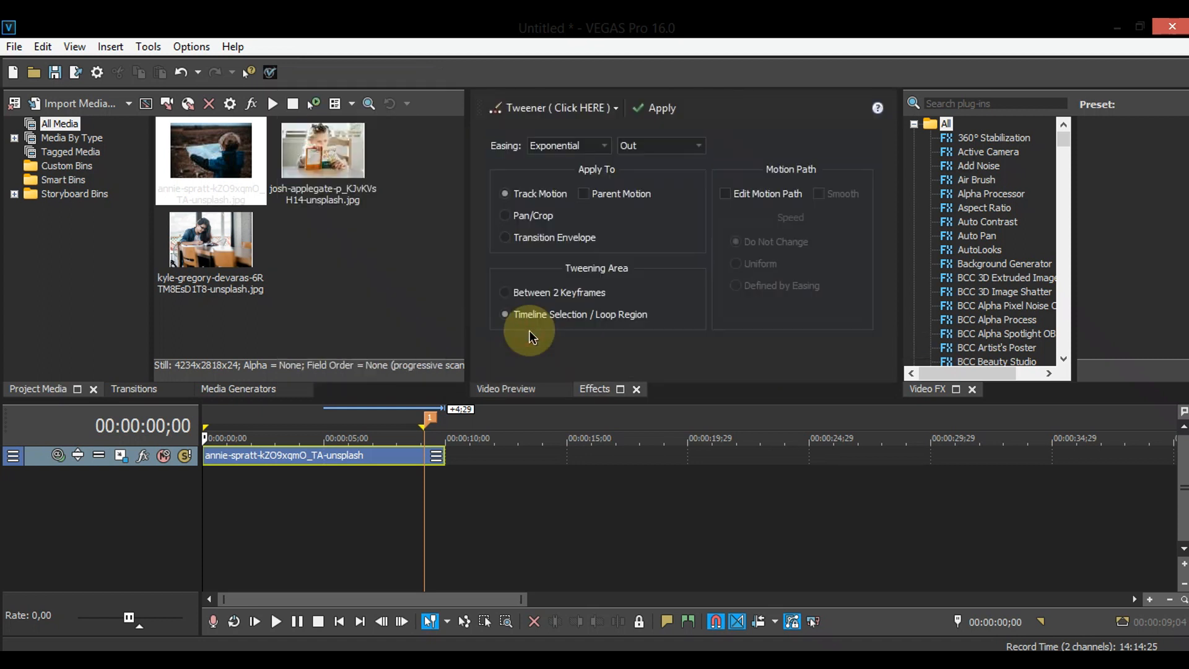
pyautogui.click(604, 145)
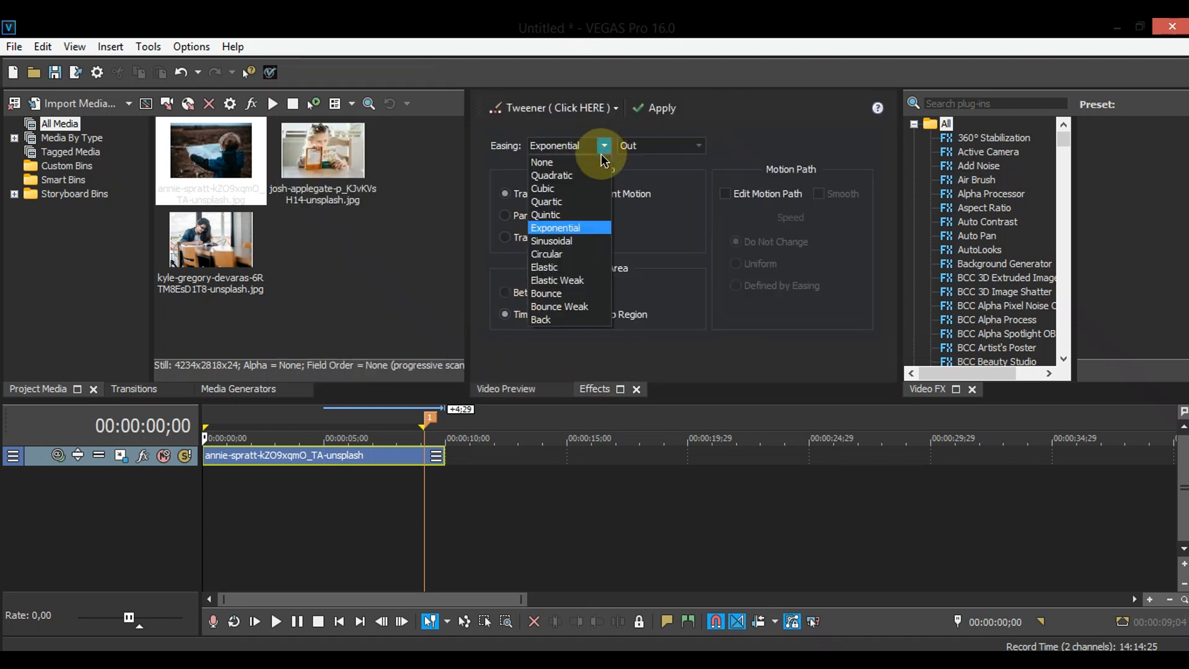
pyautogui.click(588, 229)
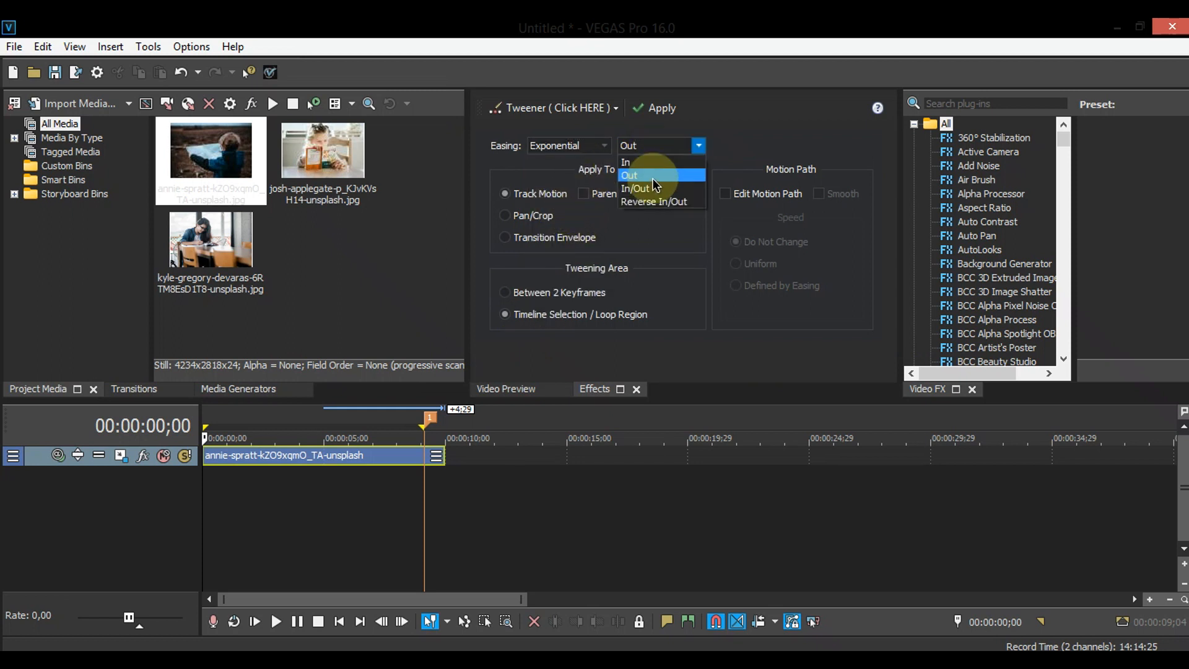
pyautogui.click(651, 176)
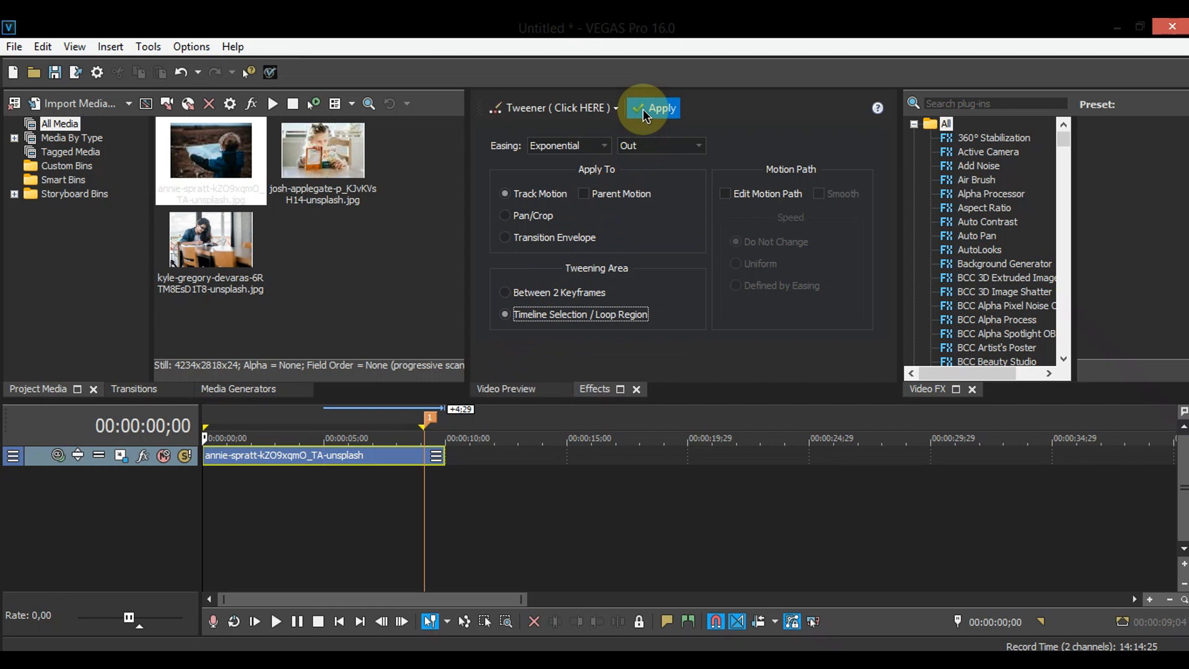
pyautogui.click(500, 390)
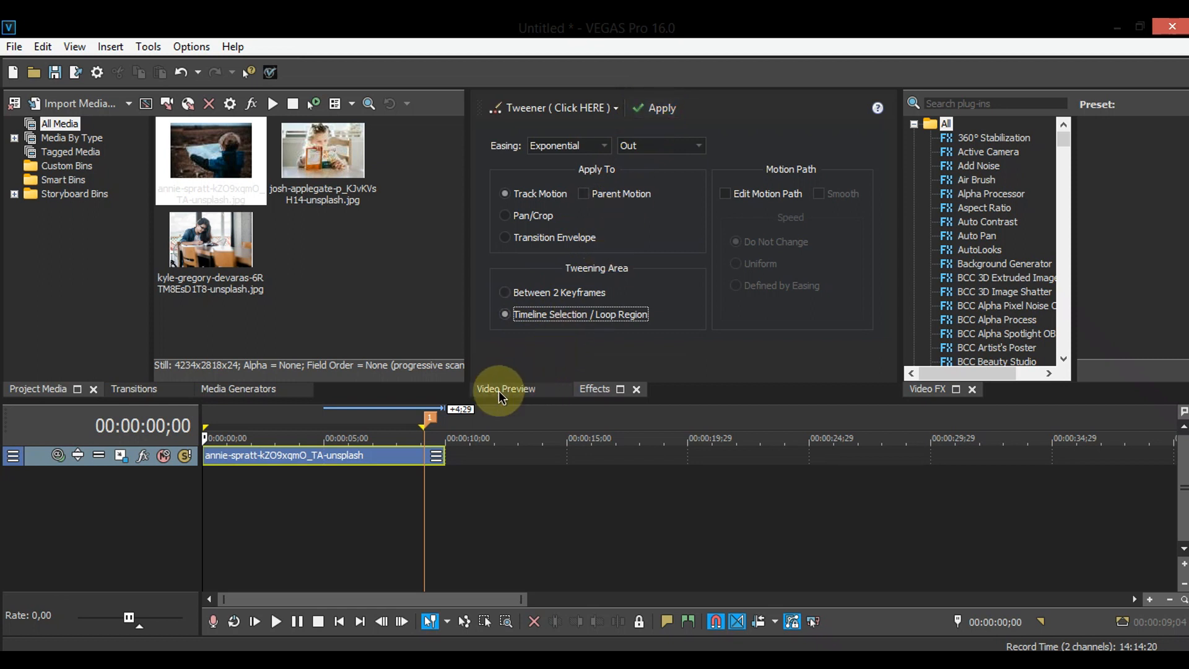
pyautogui.click(120, 457)
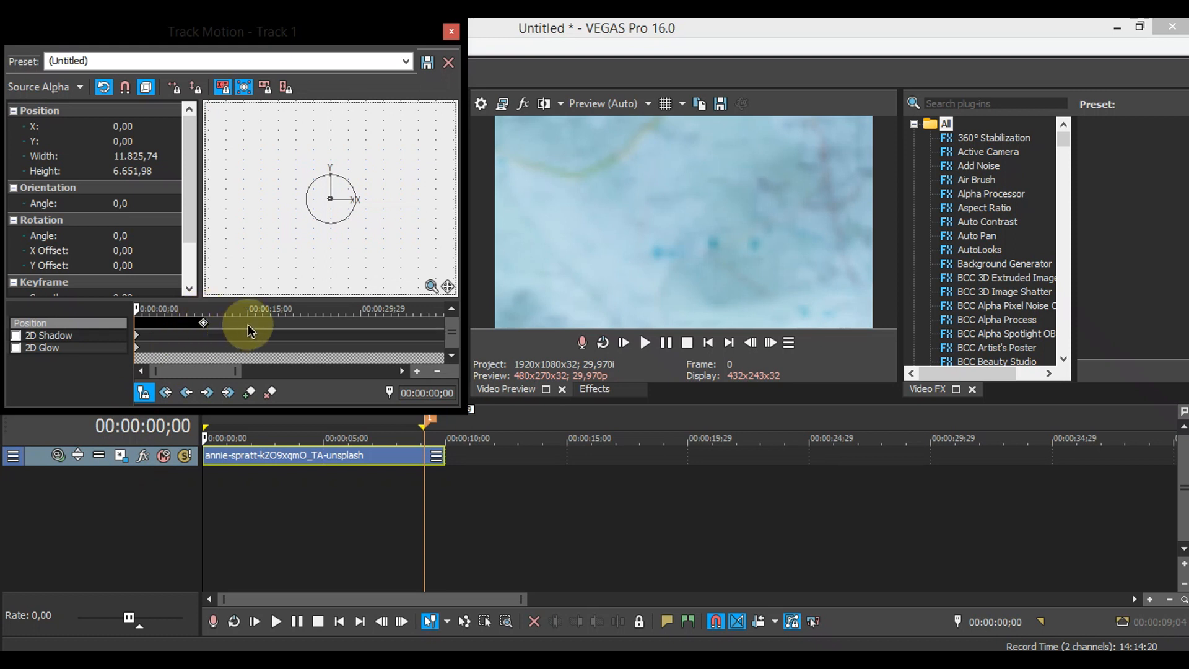
pyautogui.click(452, 31)
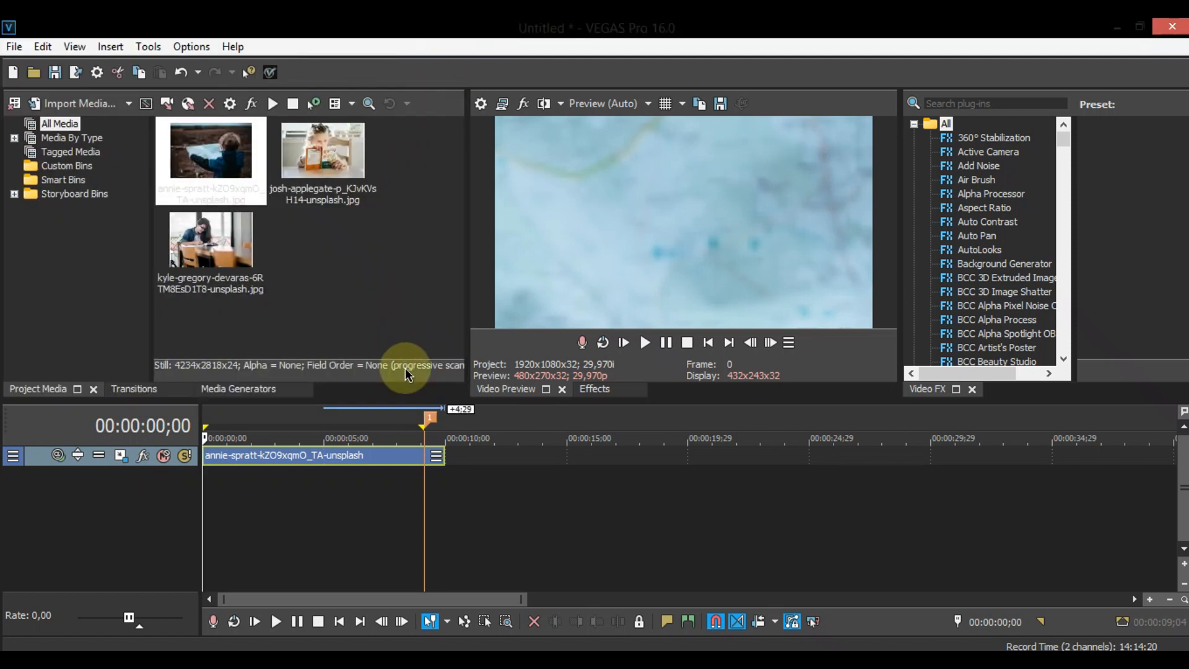
# - Select the time range from the timeline start to 00:00:09;04 and build a dynamic RAM preview of it
pyautogui.doubleClick(310, 503)
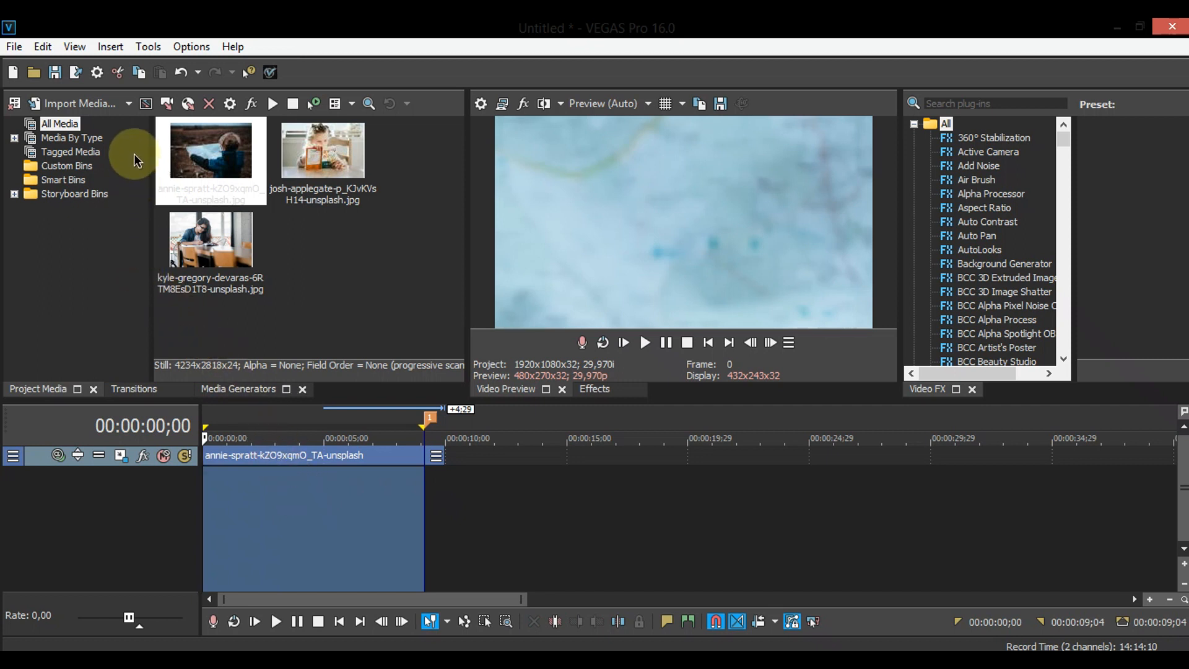
pyautogui.click(156, 48)
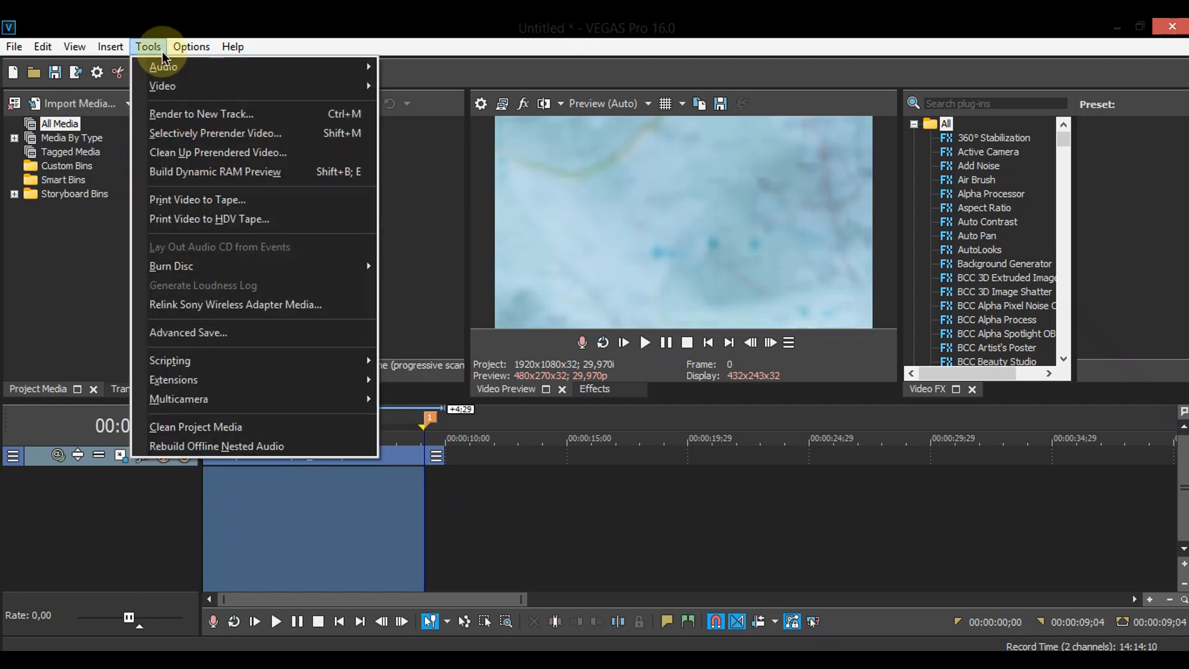
pyautogui.click(302, 181)
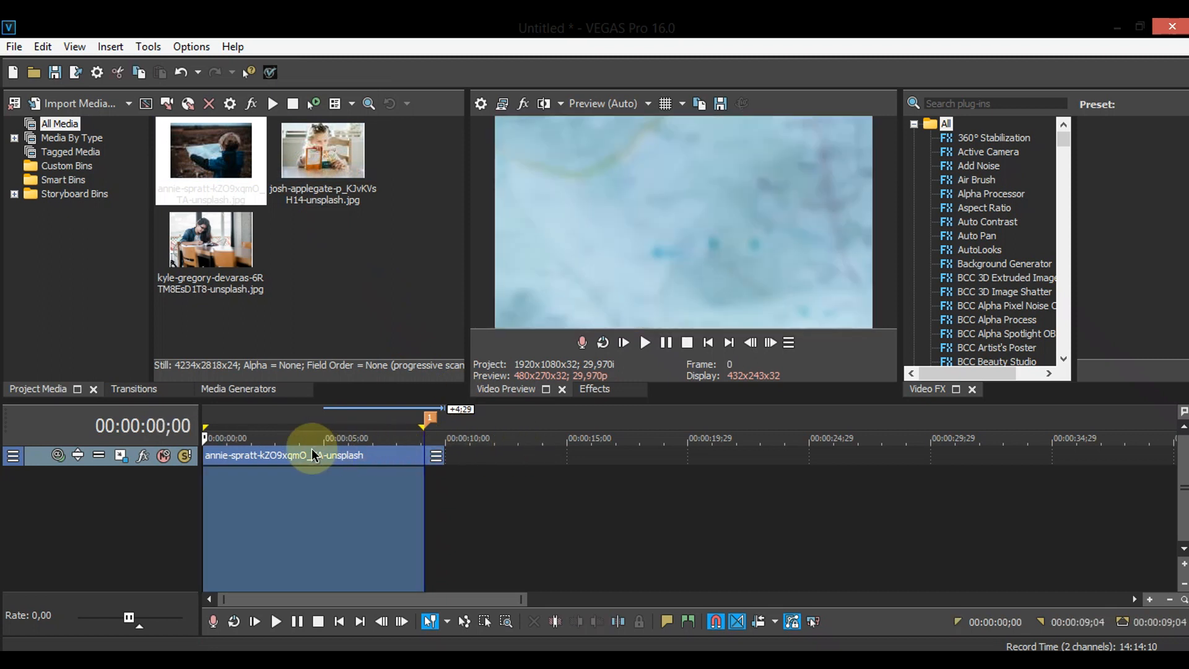
# - Disable resampling for the photo event on the timeline
pyautogui.rightClick(265, 459)
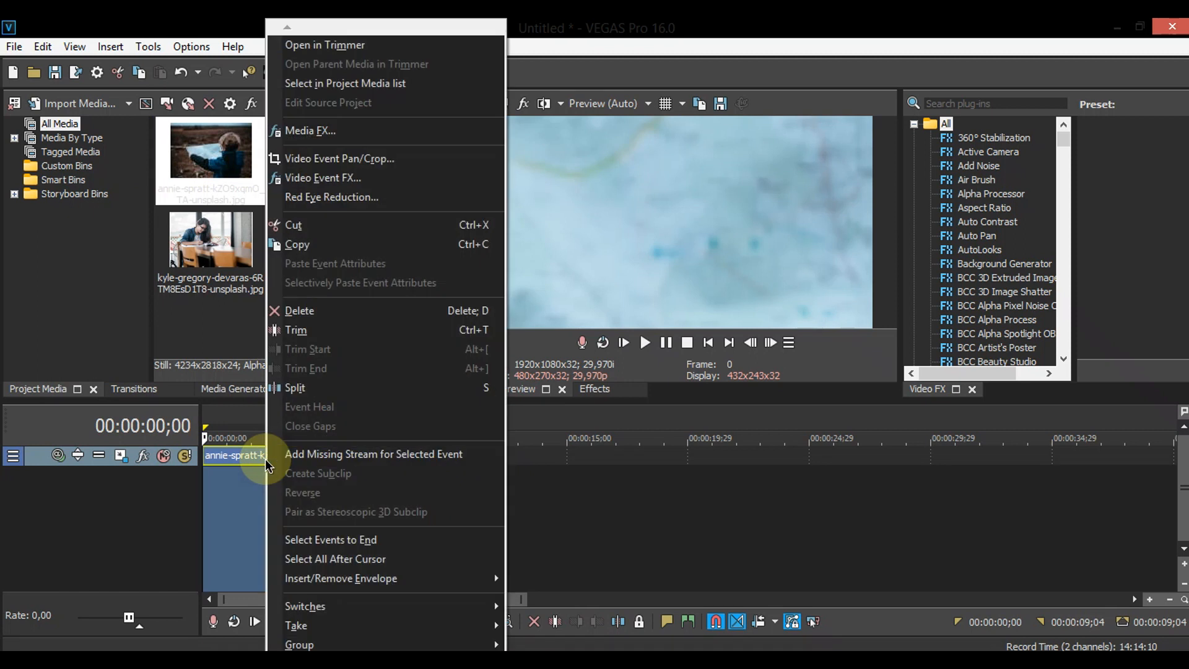
pyautogui.moveTo(451, 605)
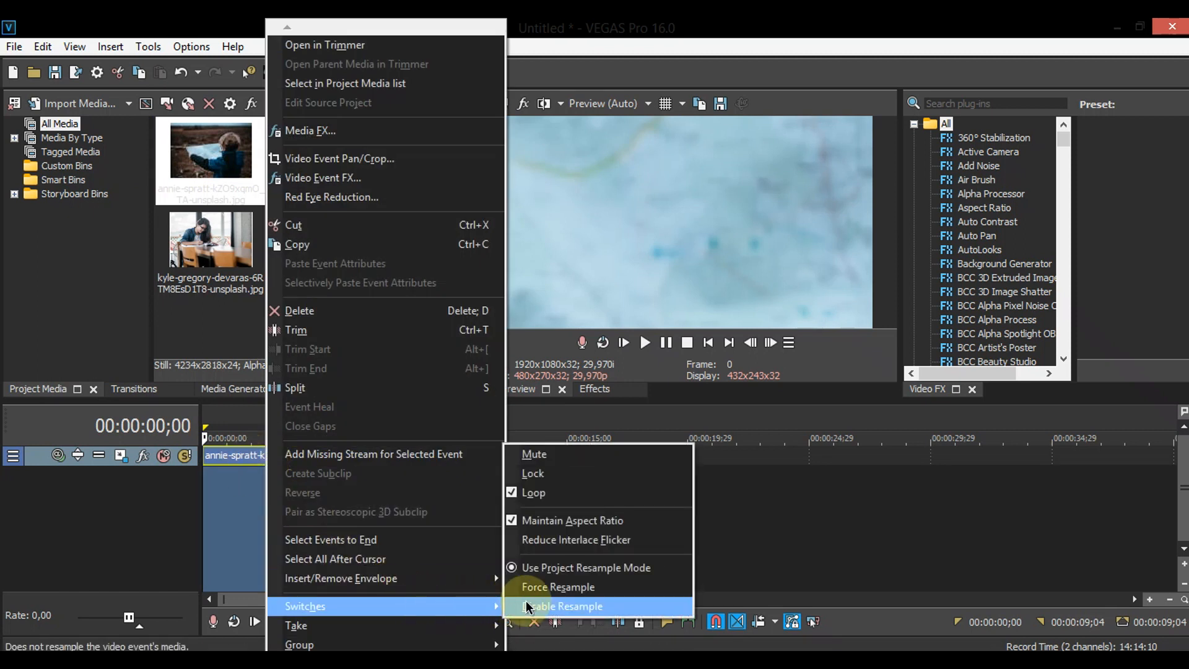
pyautogui.click(647, 607)
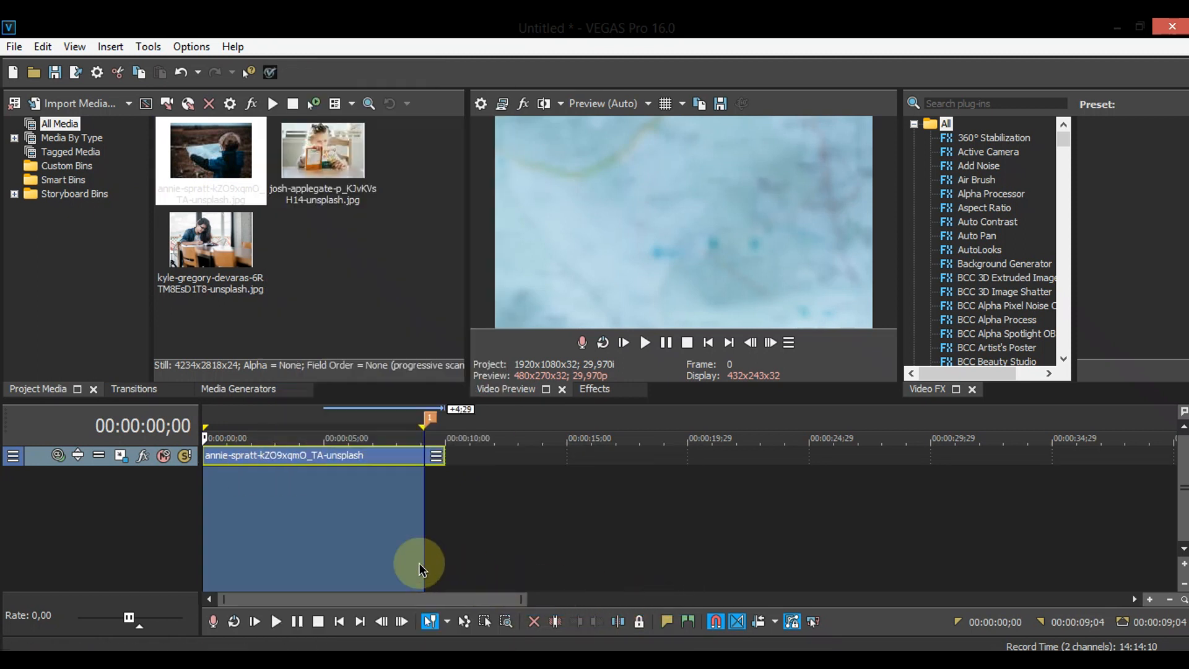
# - Place the photo of the girl reading at the start of a new upper video track, extended to the length of the event below
pyautogui.rightClick(140, 508)
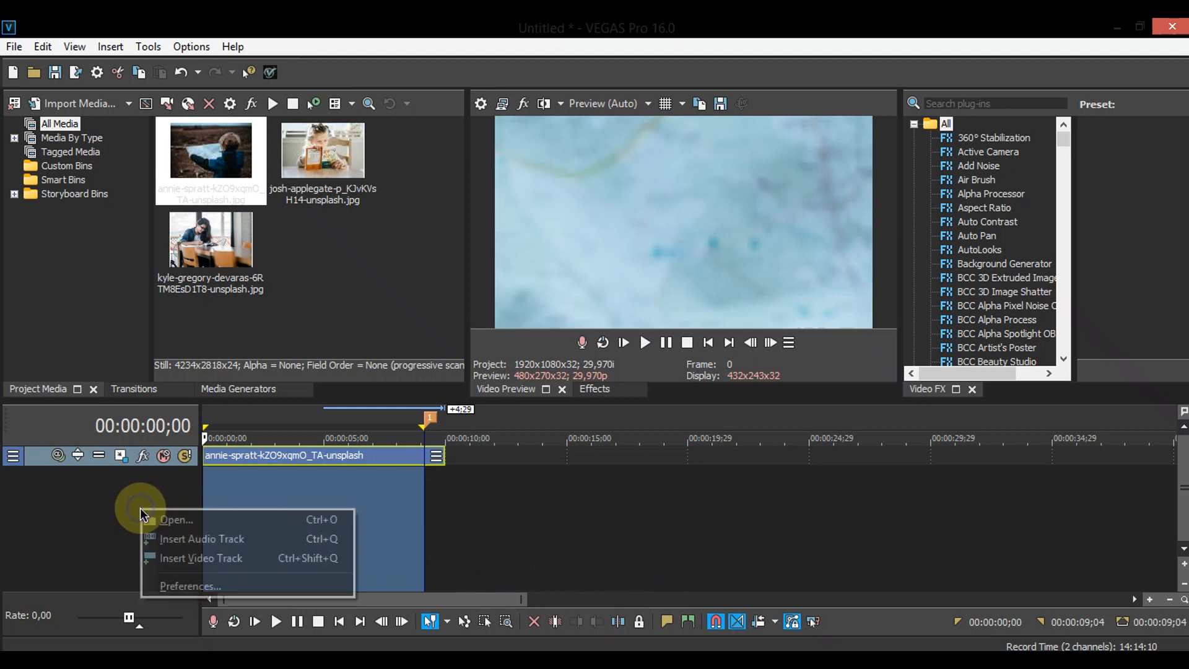
pyautogui.click(255, 564)
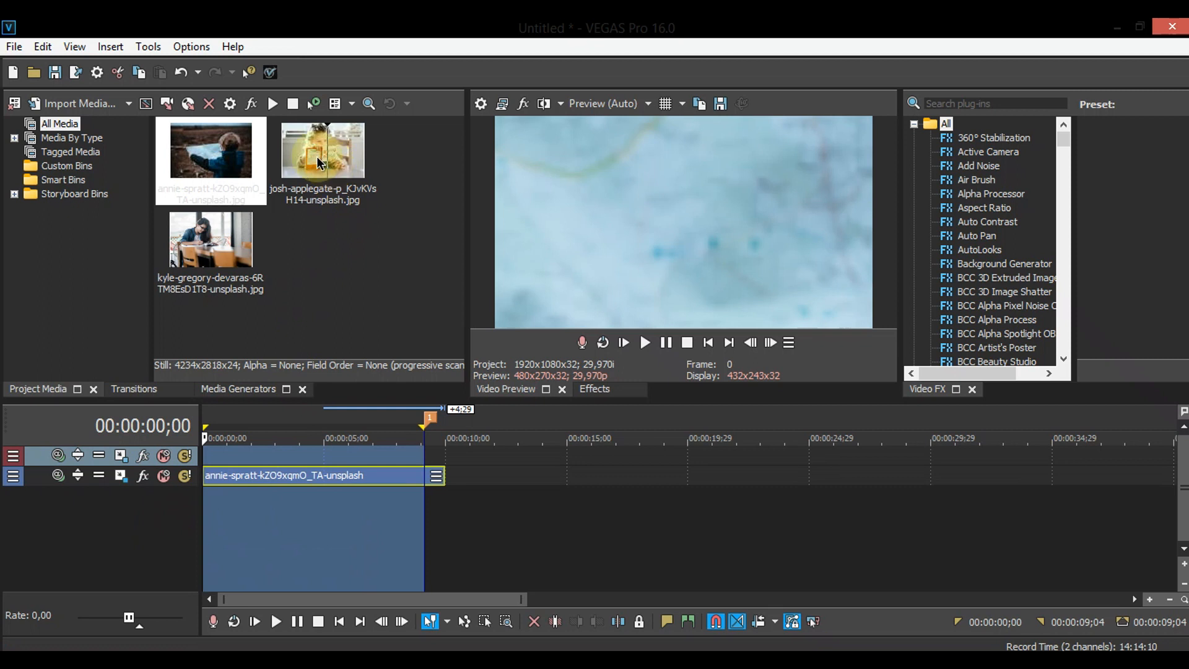
pyautogui.moveTo(306, 146); pyautogui.dragTo(291, 462)
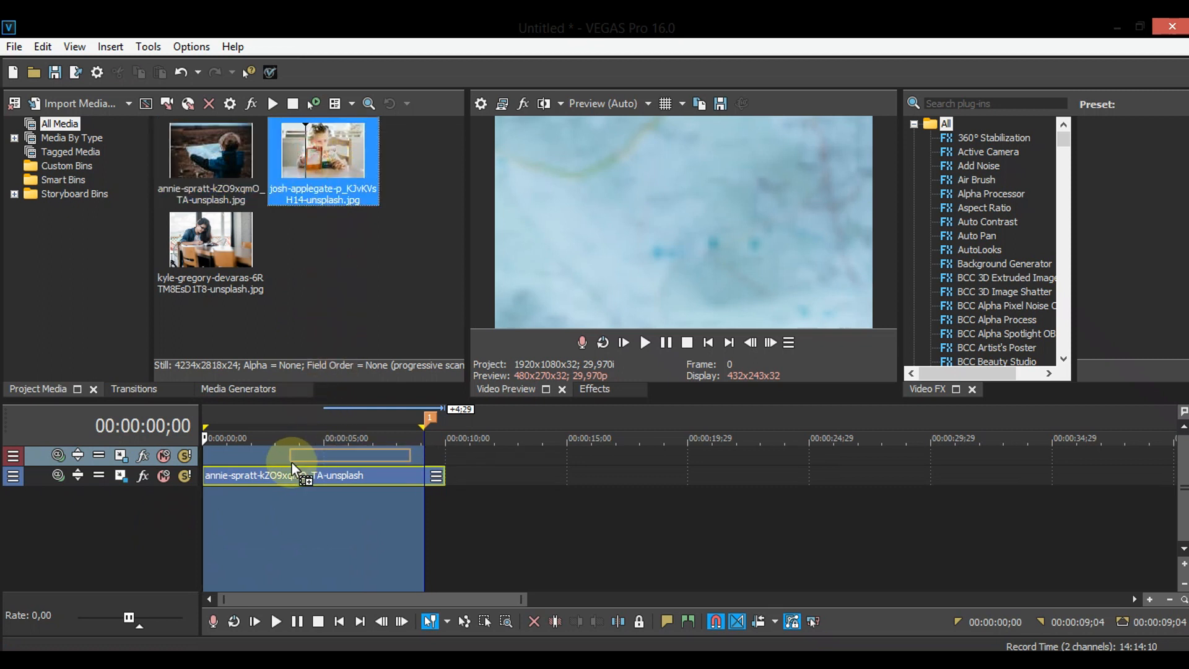
pyautogui.moveTo(211, 460); pyautogui.dragTo(212, 459)
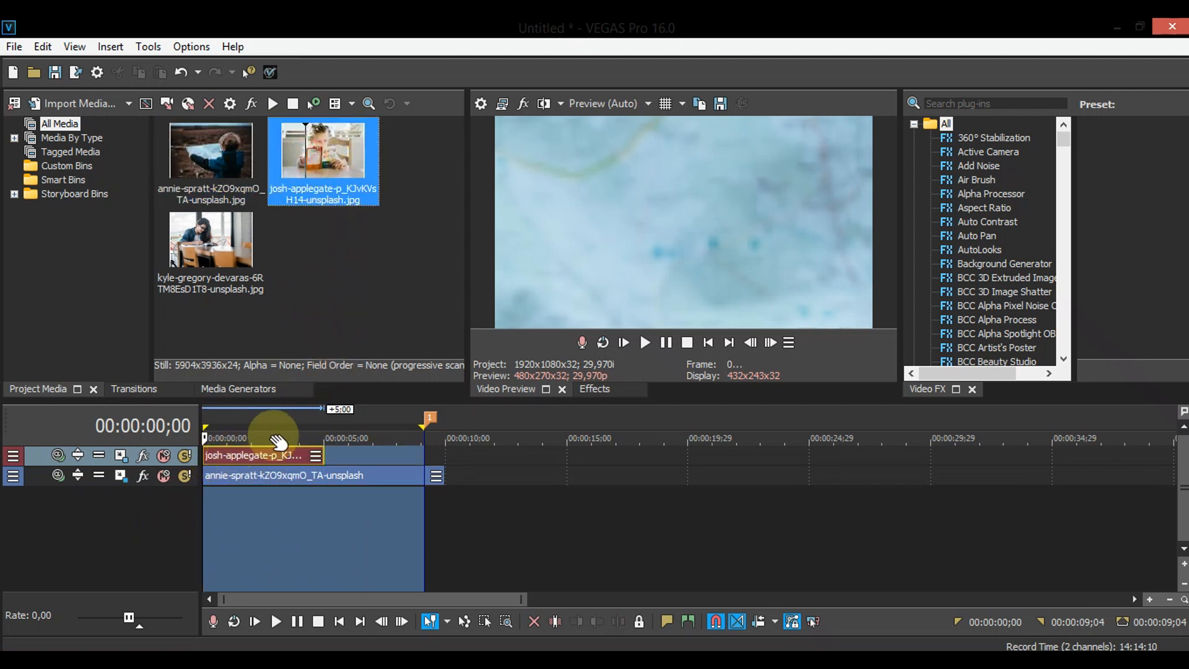
pyautogui.click(360, 514)
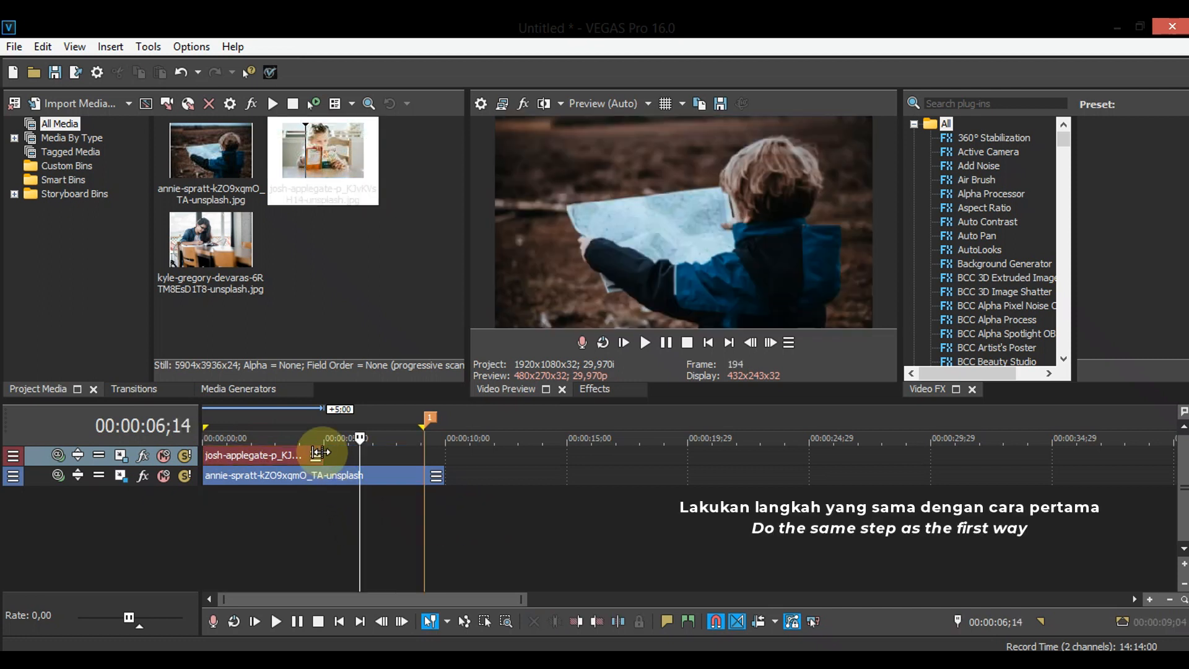
pyautogui.moveTo(320, 452); pyautogui.dragTo(445, 453)
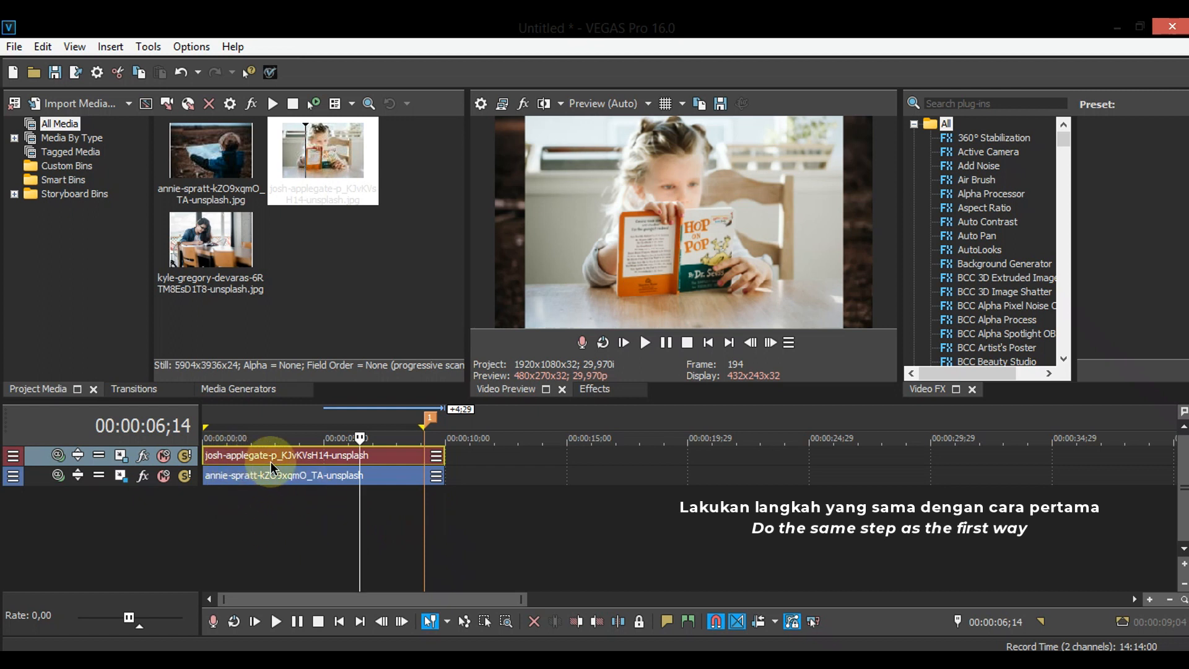
# - Crop the upper track's photo event to match the output aspect in Event Pan/Crop, with the cursor at 00:00:00;00
pyautogui.rightClick(319, 455)
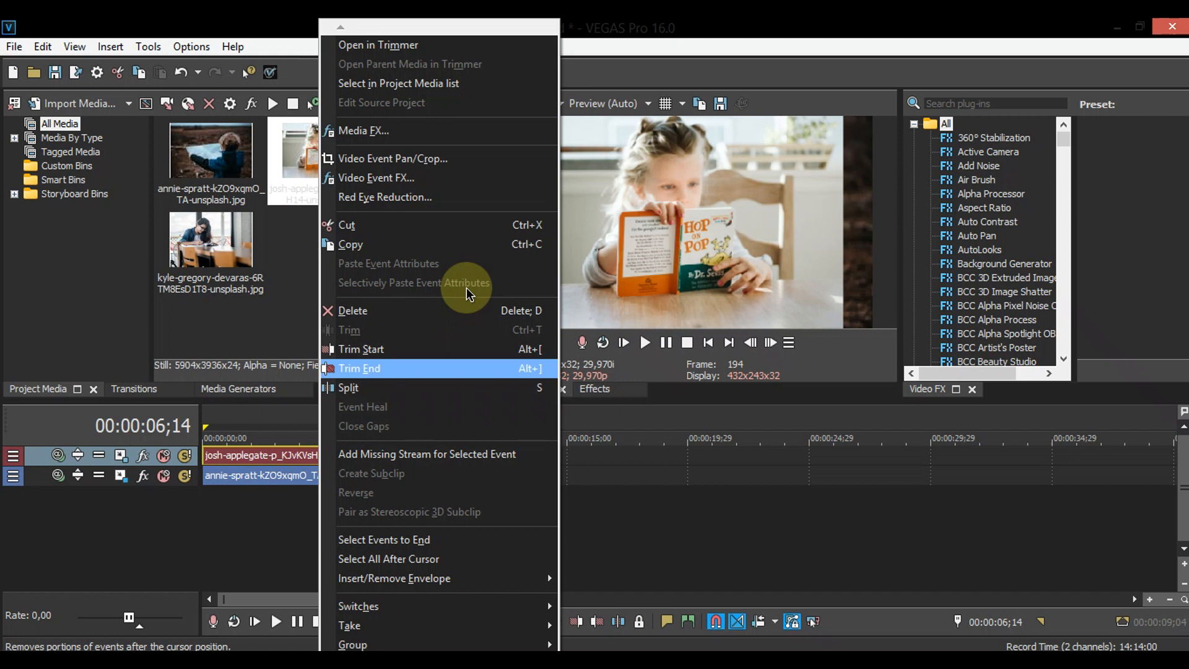
pyautogui.click(485, 160)
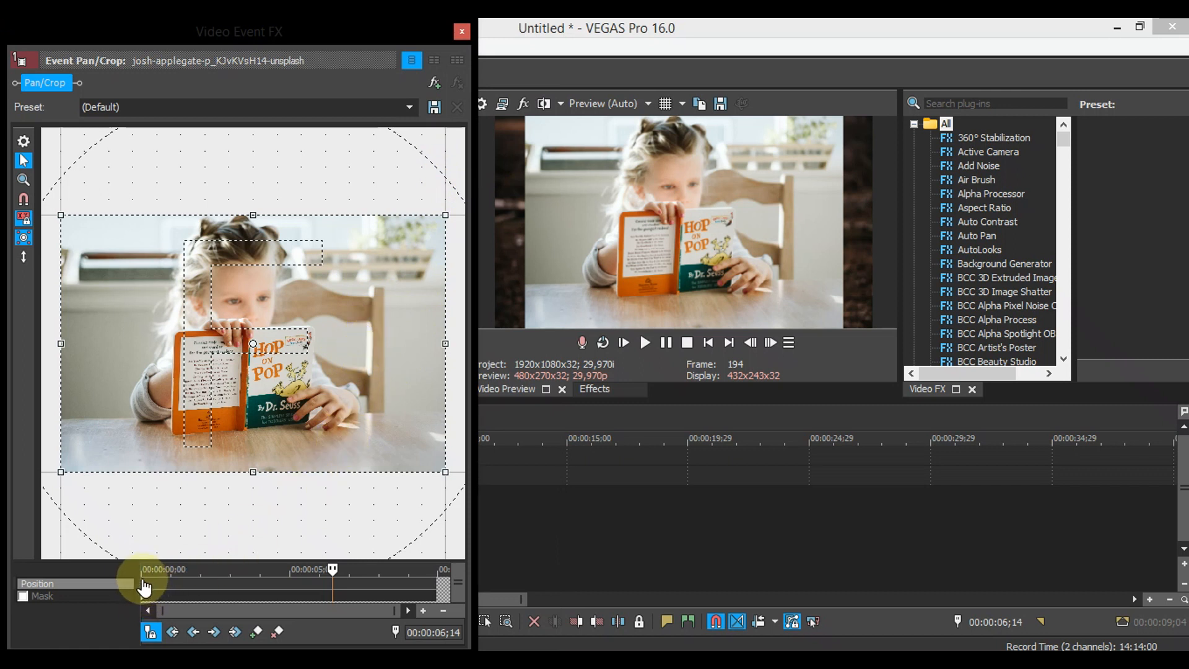
pyautogui.click(143, 583)
pyautogui.click(143, 584)
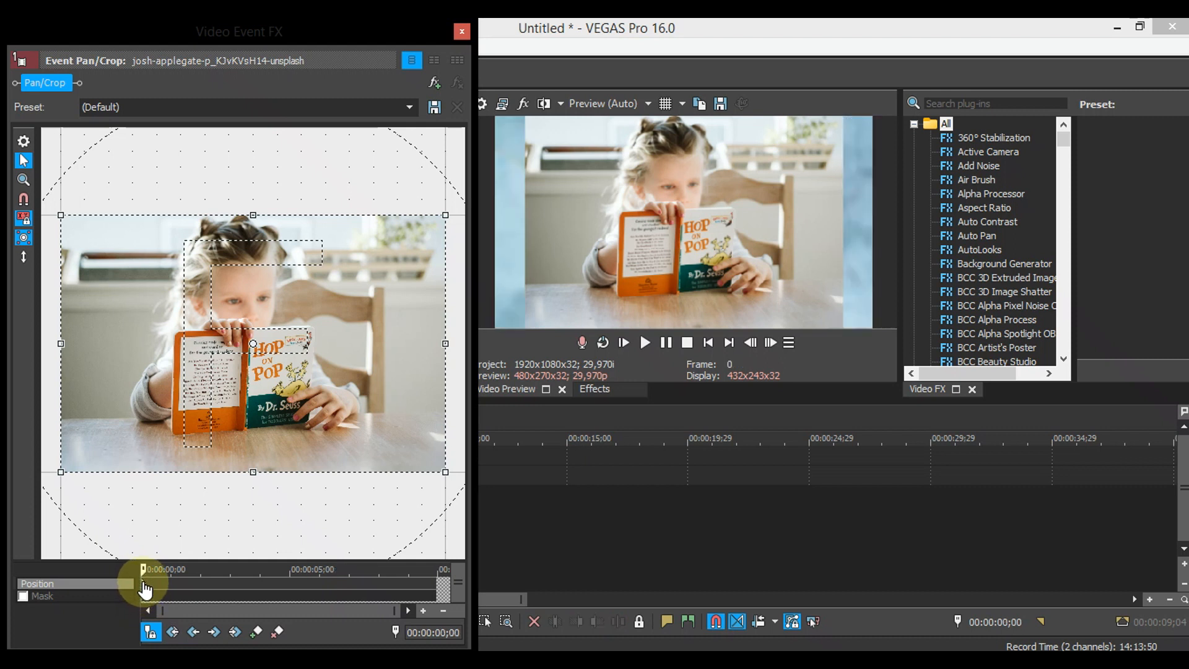
pyautogui.rightClick(381, 267)
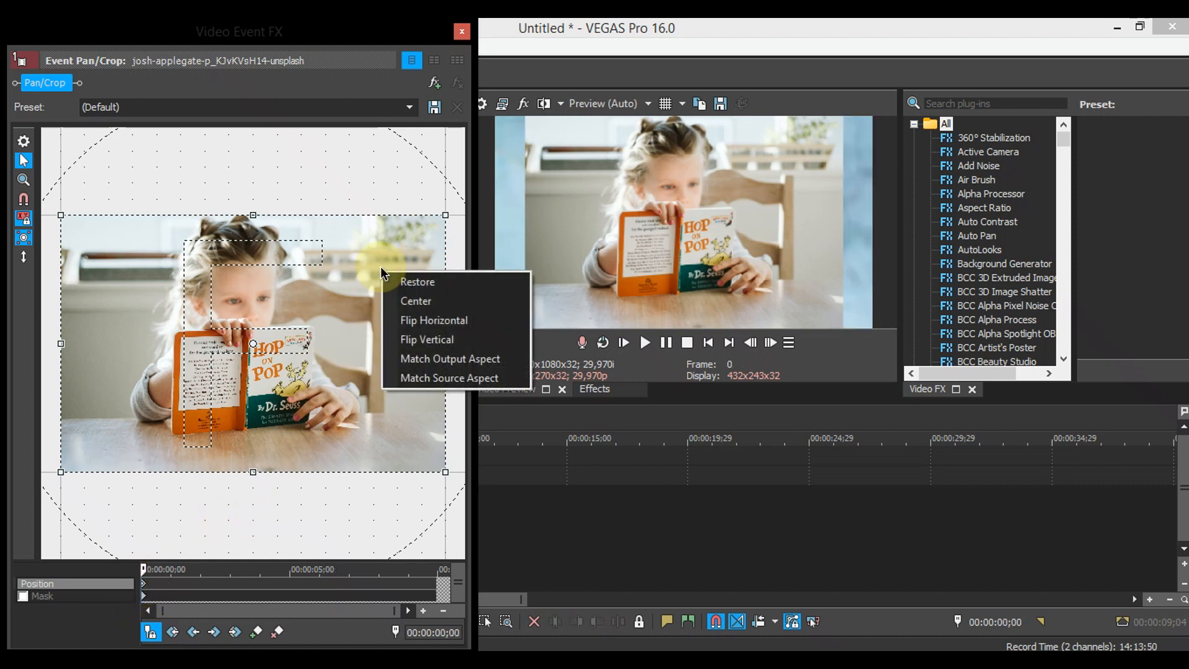
pyautogui.click(509, 364)
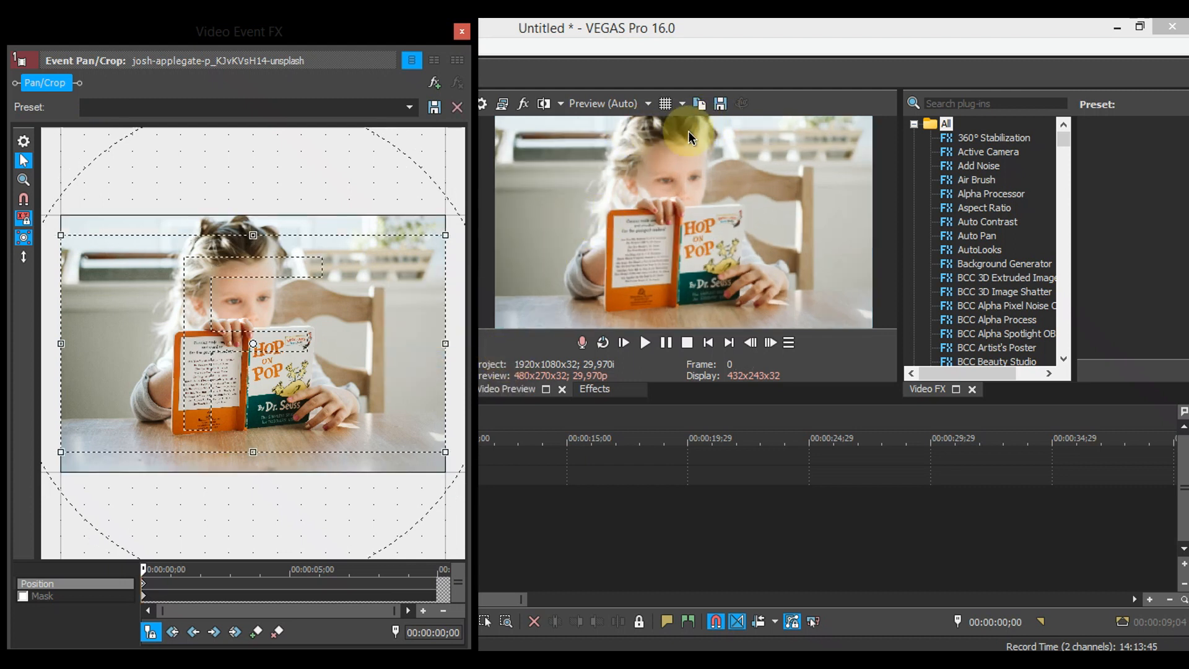
# - Shift the crop frame vertically up to the photo's upper edge so the girl's head is fully framed, and close Event Pan/Crop
pyautogui.click(25, 257)
pyautogui.click(25, 259)
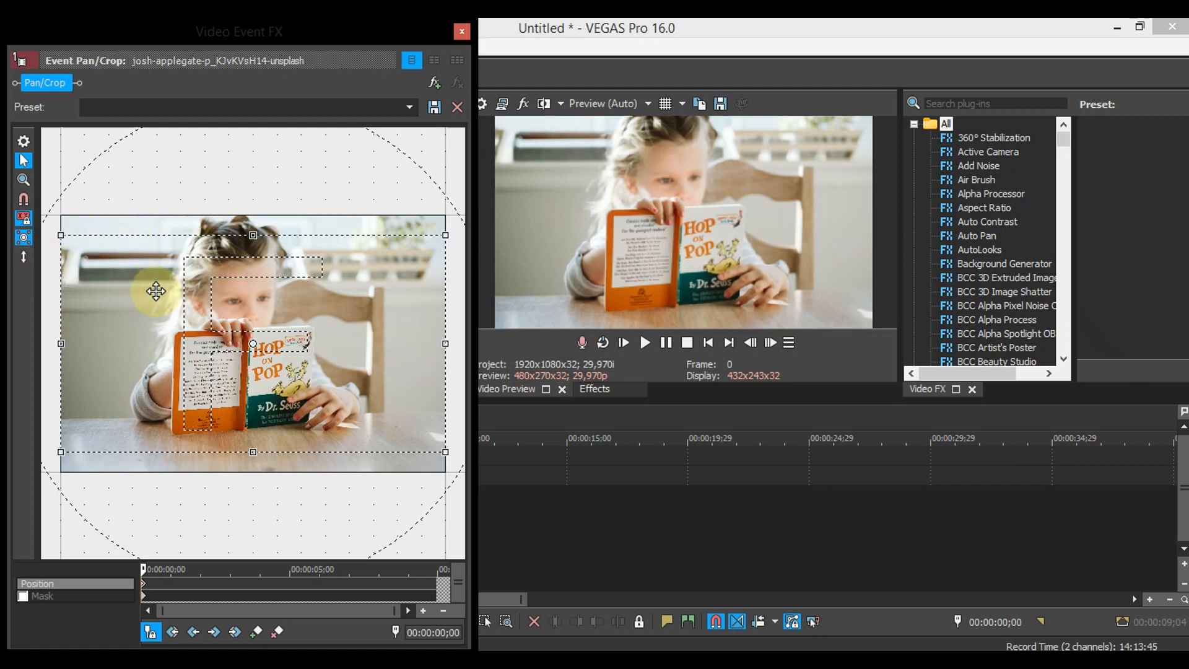
pyautogui.moveTo(155, 291); pyautogui.dragTo(155, 274)
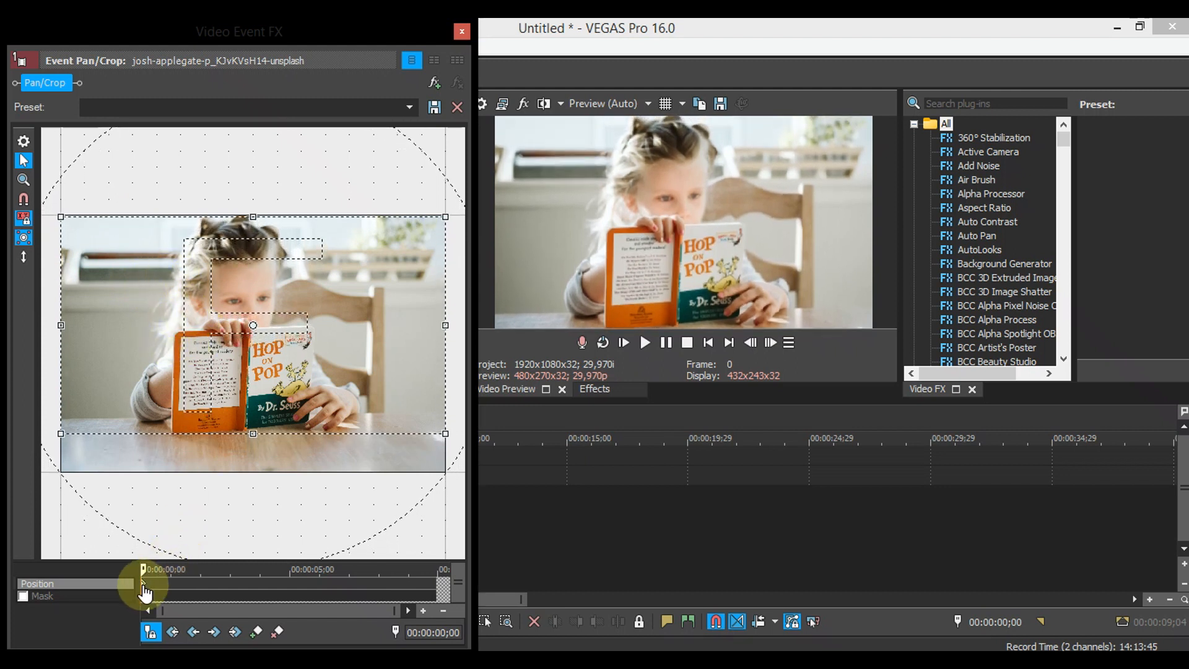
pyautogui.click(462, 31)
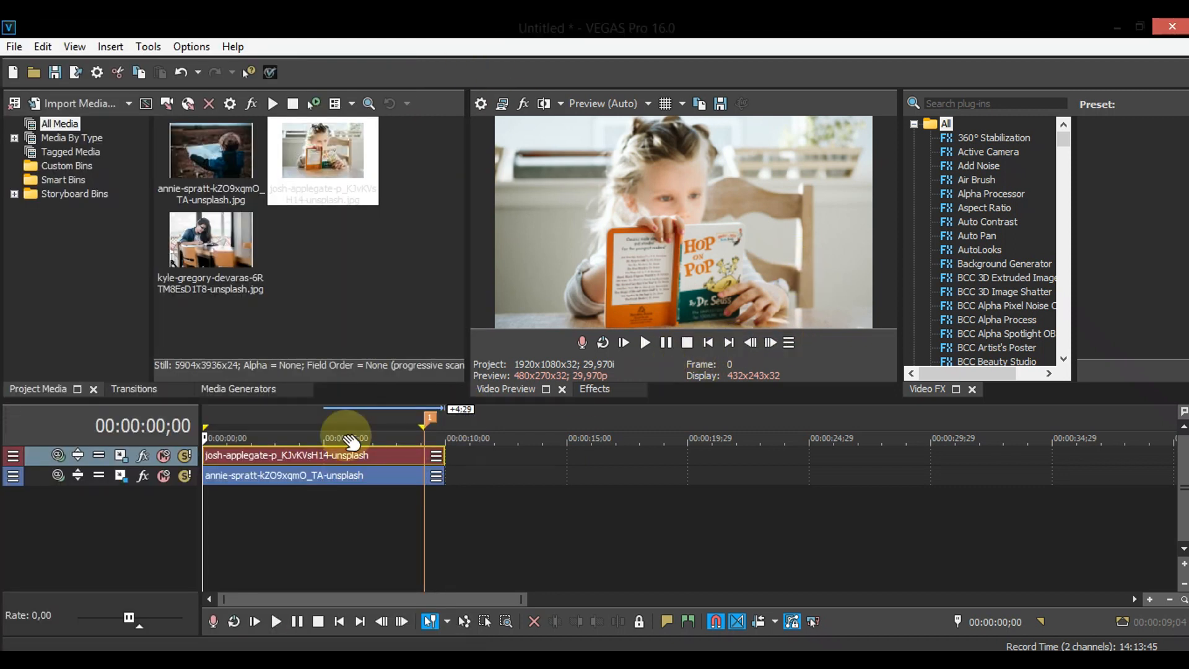
# - Enlarge the Track Motion frame of the girl's photo track to about six times its size at 00:00:00;00
pyautogui.click(284, 454)
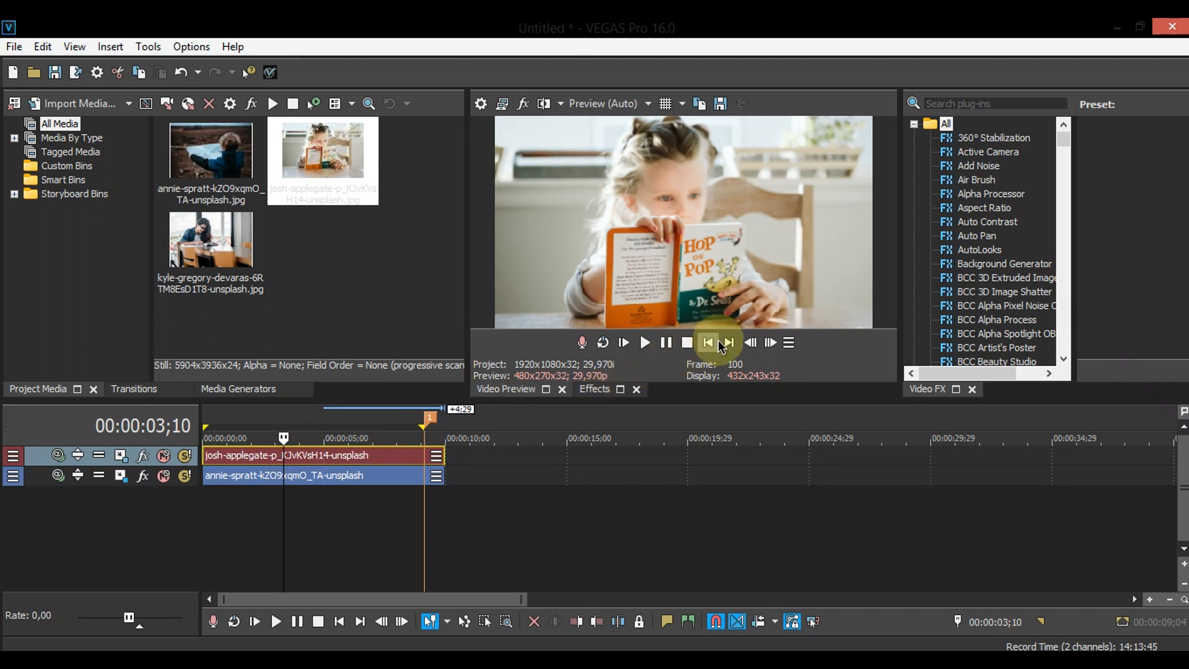
pyautogui.click(712, 344)
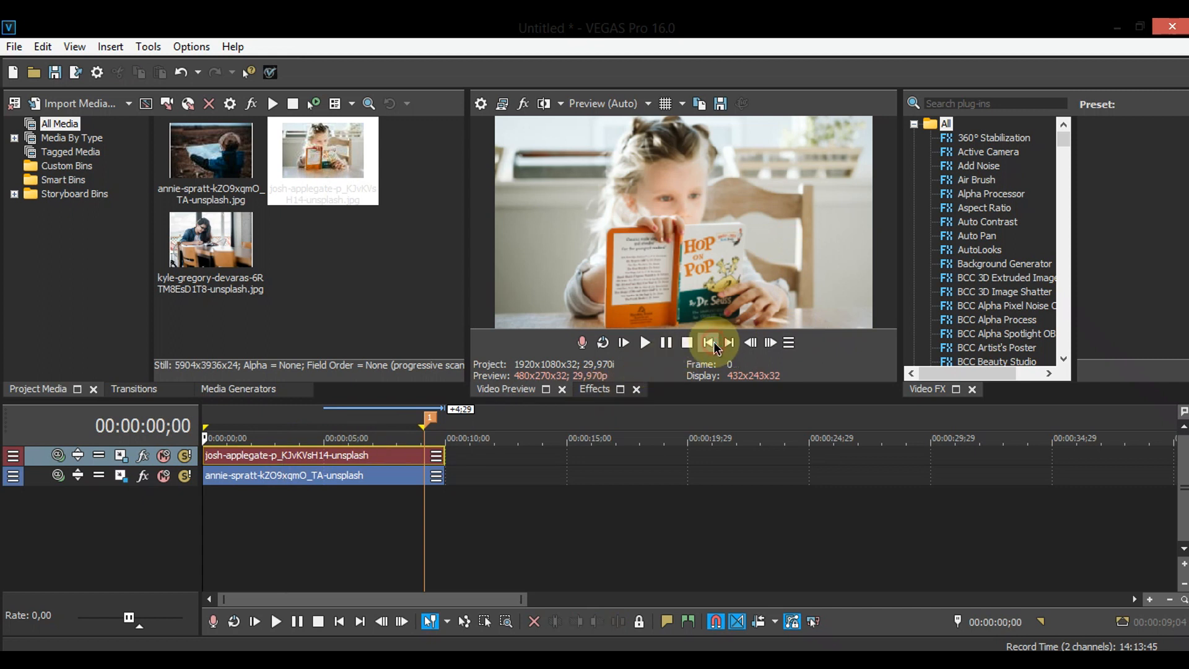
pyautogui.click(121, 456)
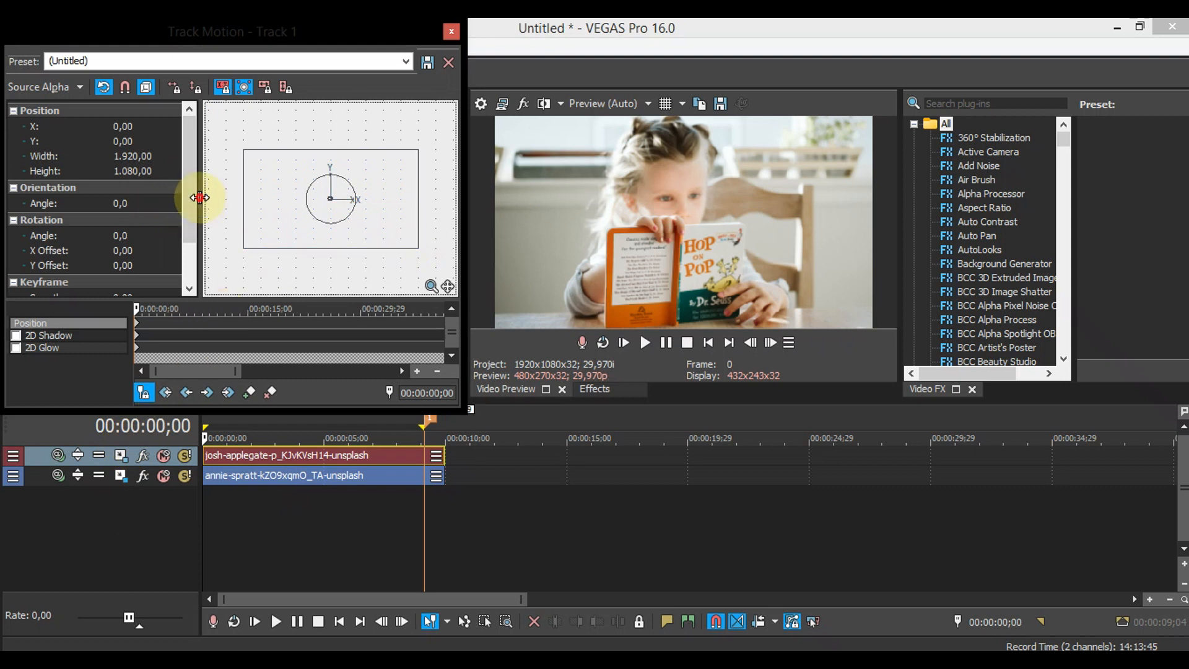
pyautogui.moveTo(200, 194); pyautogui.dragTo(44, 188)
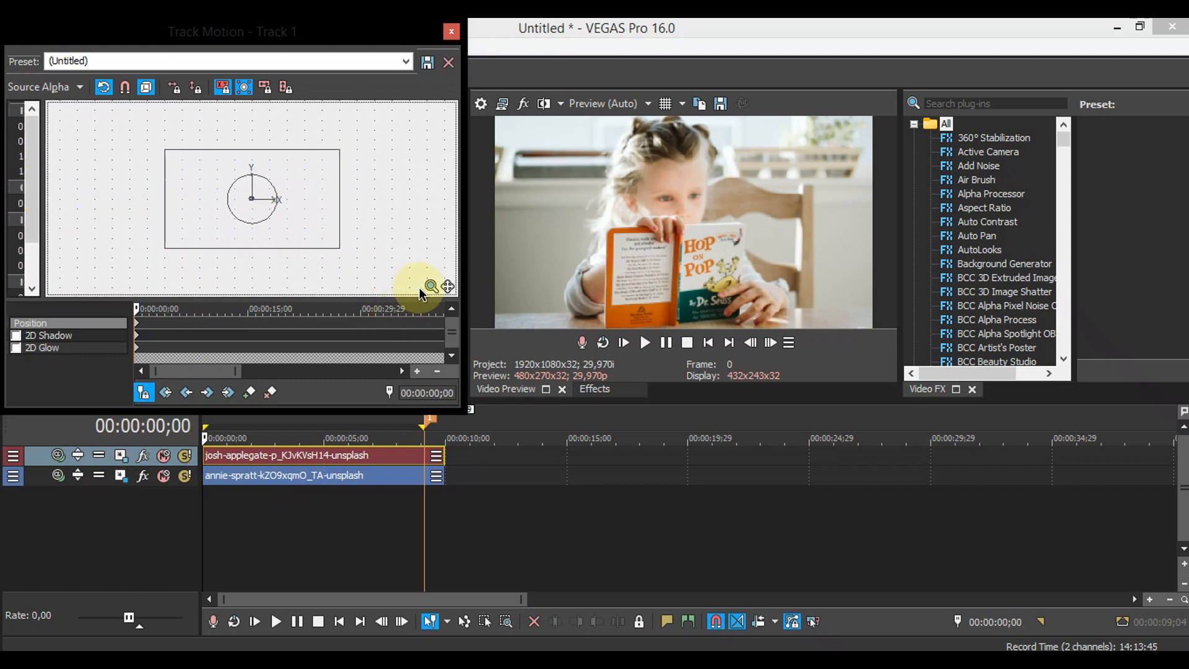
pyautogui.moveTo(430, 286); pyautogui.dragTo(425, 64)
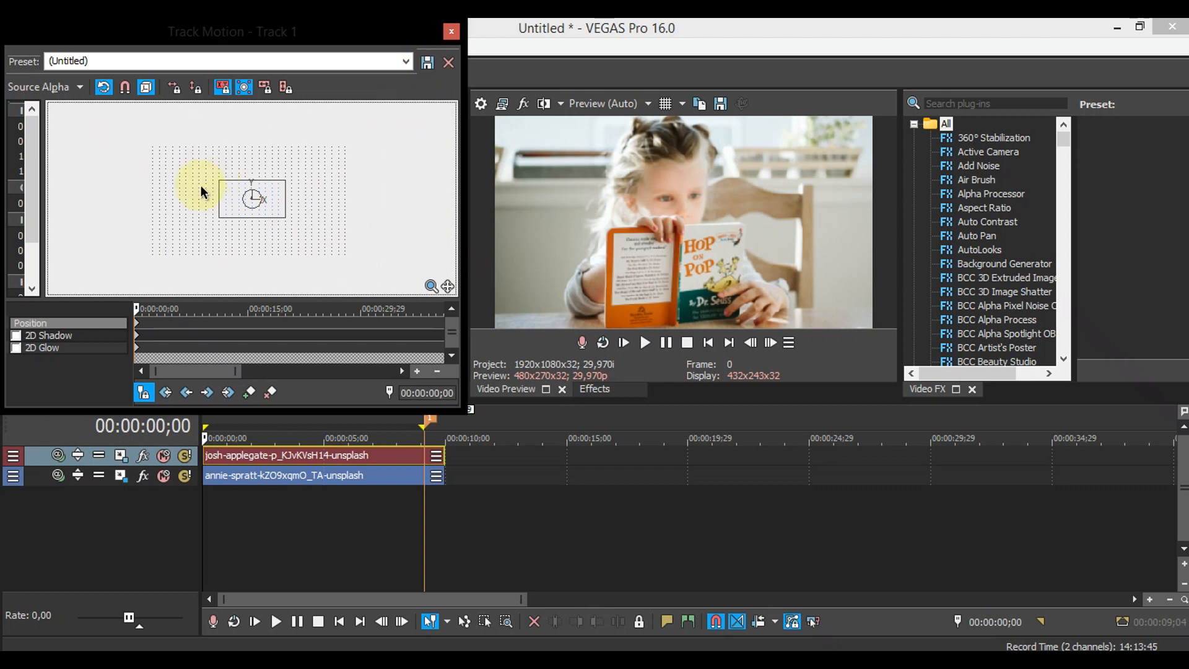
pyautogui.moveTo(426, 280); pyautogui.dragTo(424, 251)
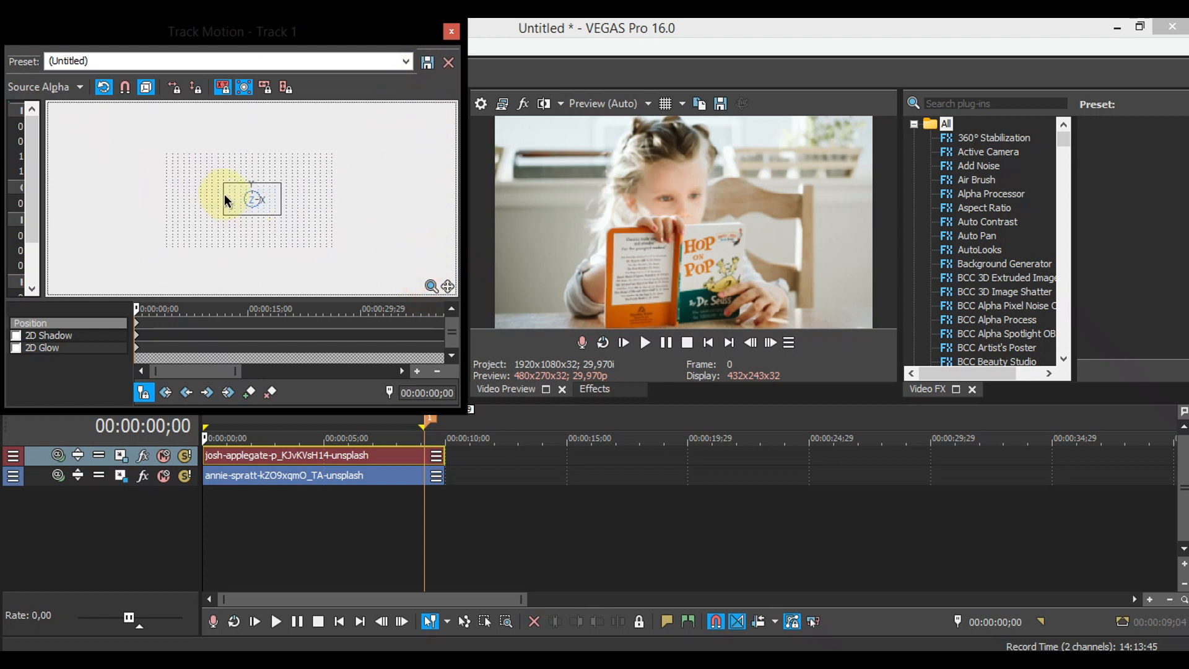
pyautogui.moveTo(221, 180); pyautogui.dragTo(82, 90)
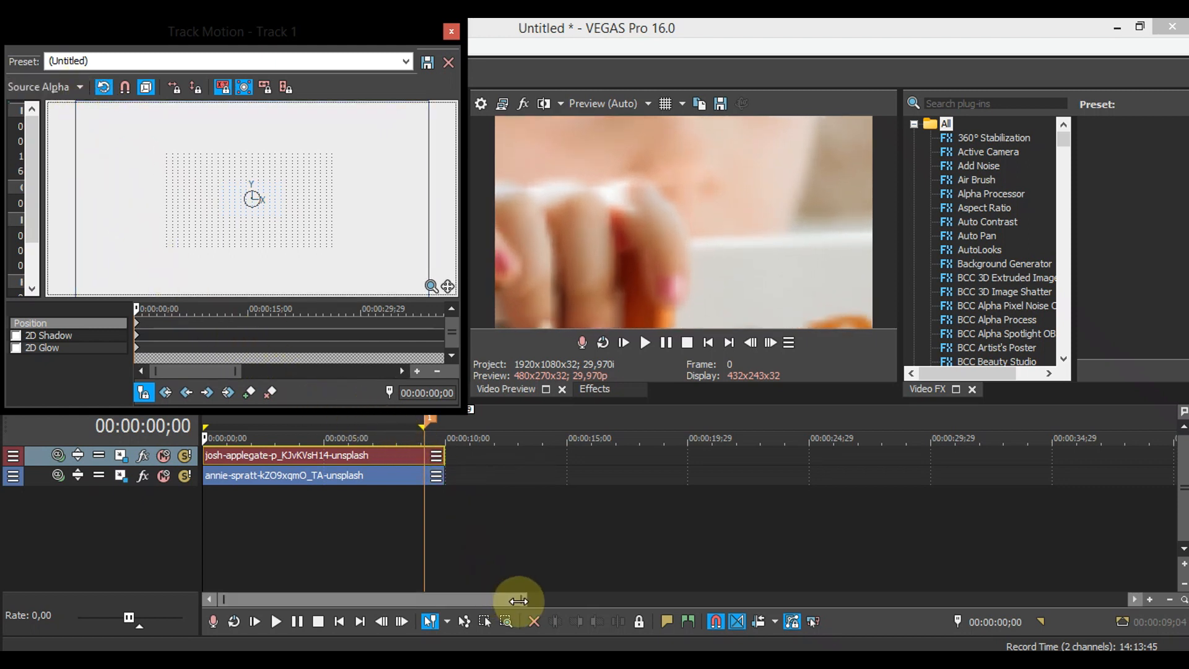
# - Keyframe the Track Motion frame back to its default box at 00:00:09;04 on the girl's photo track, and close Track Motion
pyautogui.moveTo(522, 599); pyautogui.dragTo(338, 598)
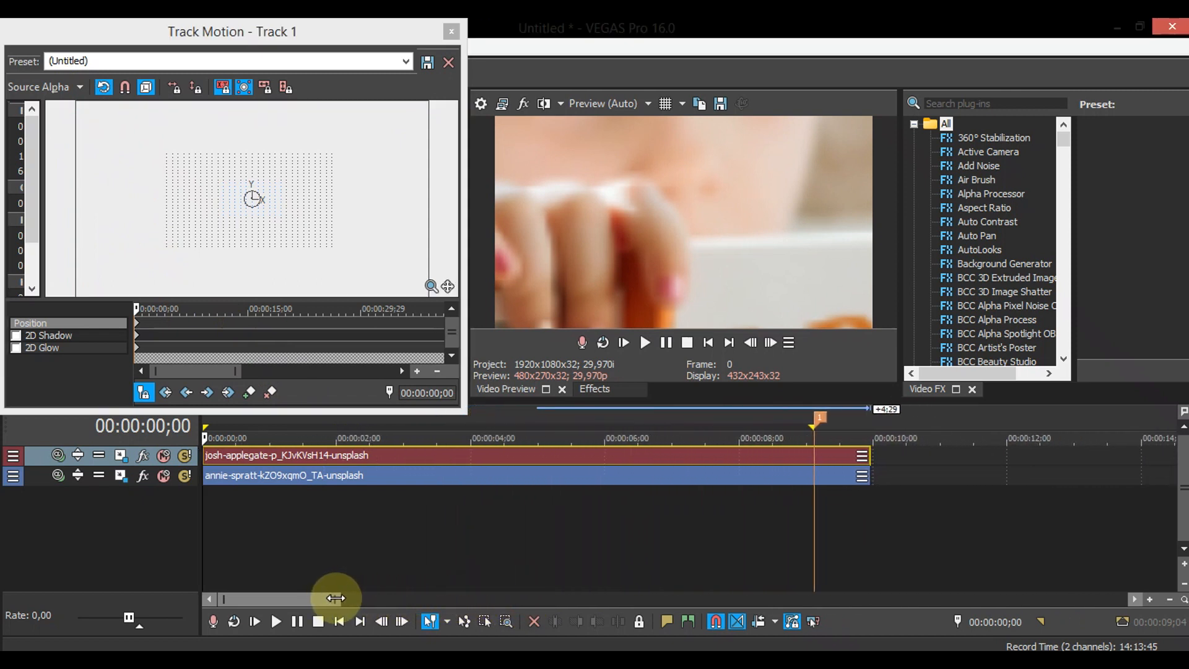
pyautogui.click(815, 455)
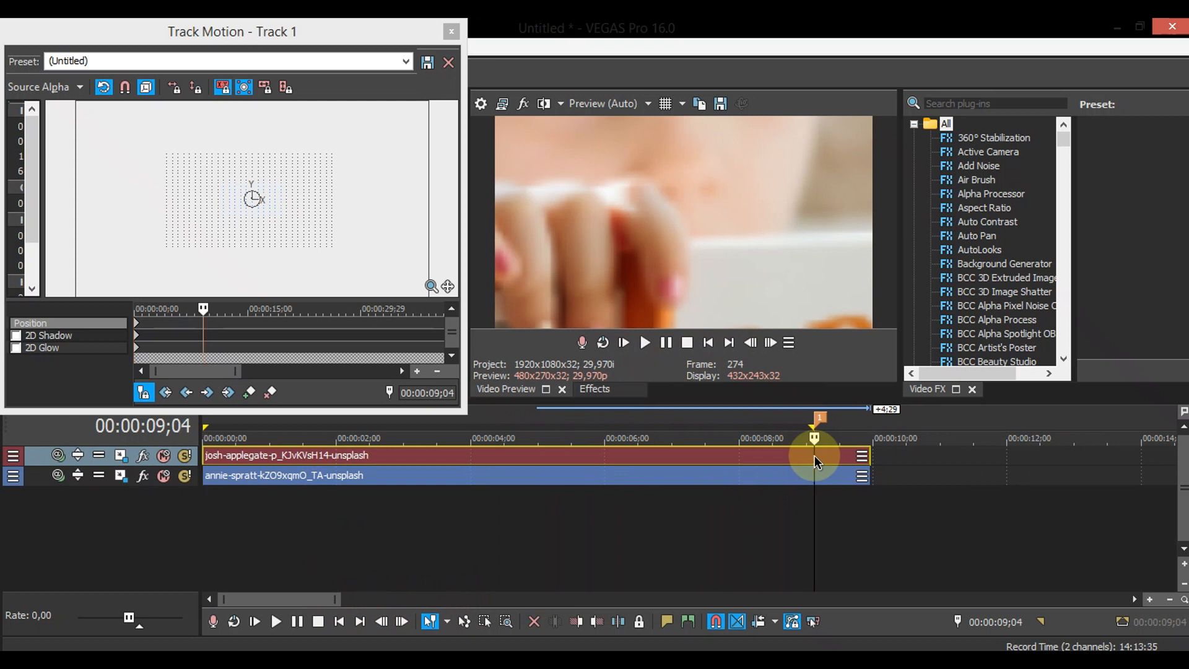
pyautogui.rightClick(370, 236)
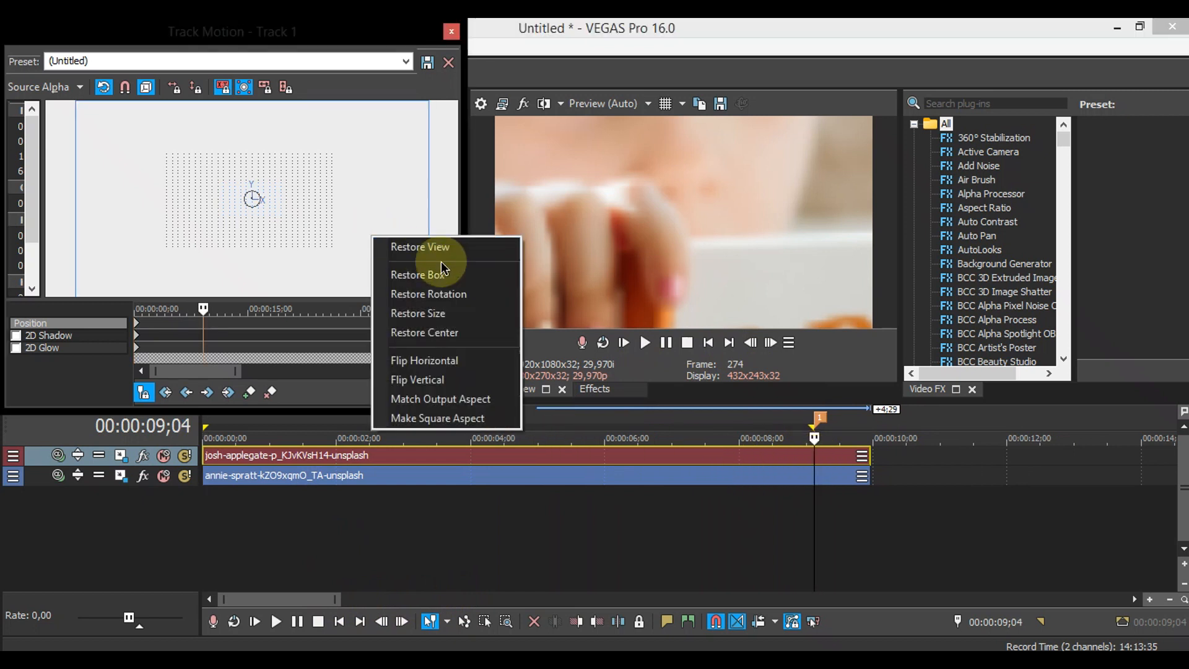
pyautogui.click(469, 275)
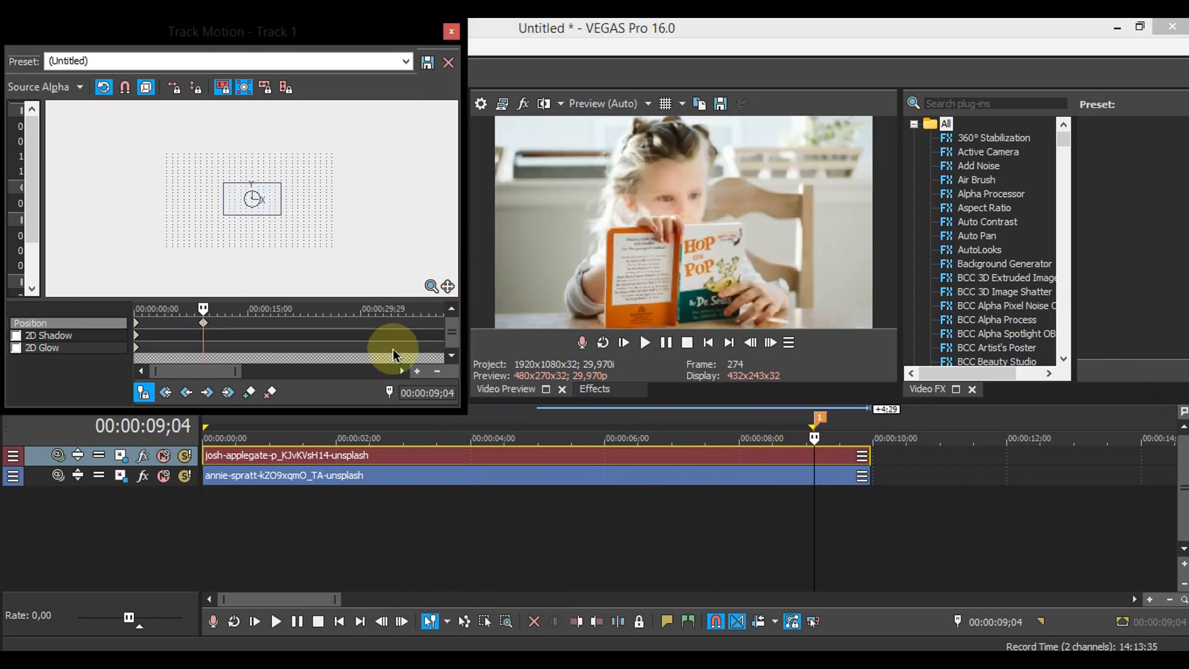
pyautogui.click(454, 30)
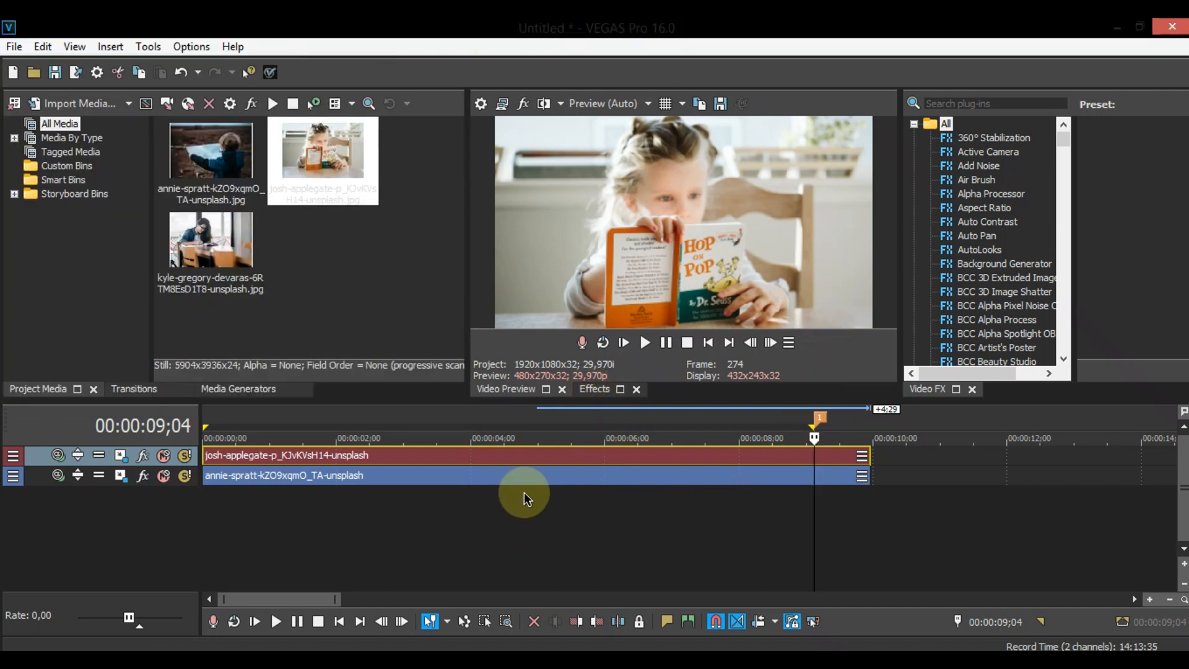
# - Apply Tweener Exponential Out easing to the girl's track motion across the timeline selection from 00:00:00;00 to 00:00:09;04
pyautogui.doubleClick(458, 529)
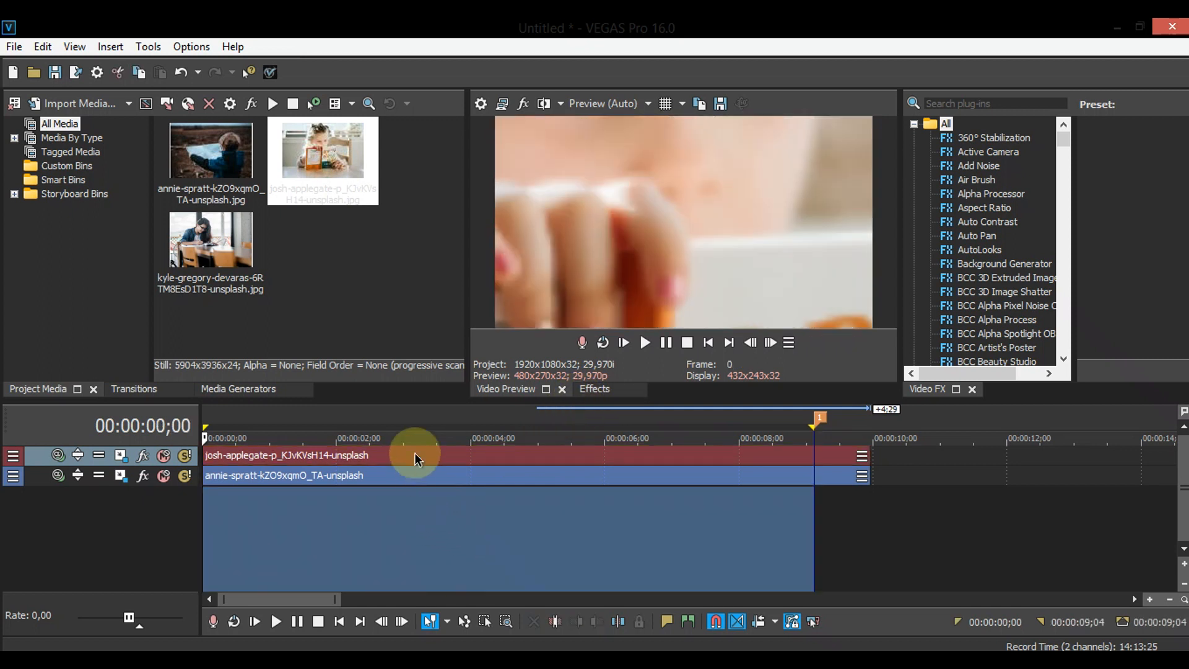
pyautogui.click(414, 455)
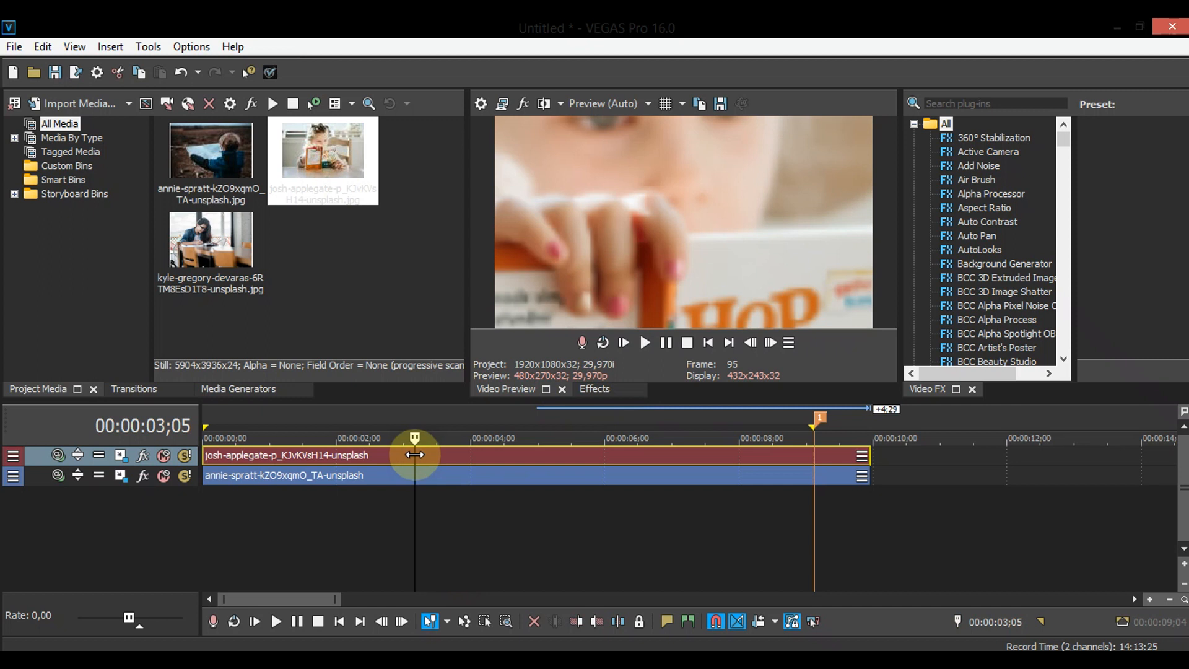
pyautogui.click(707, 342)
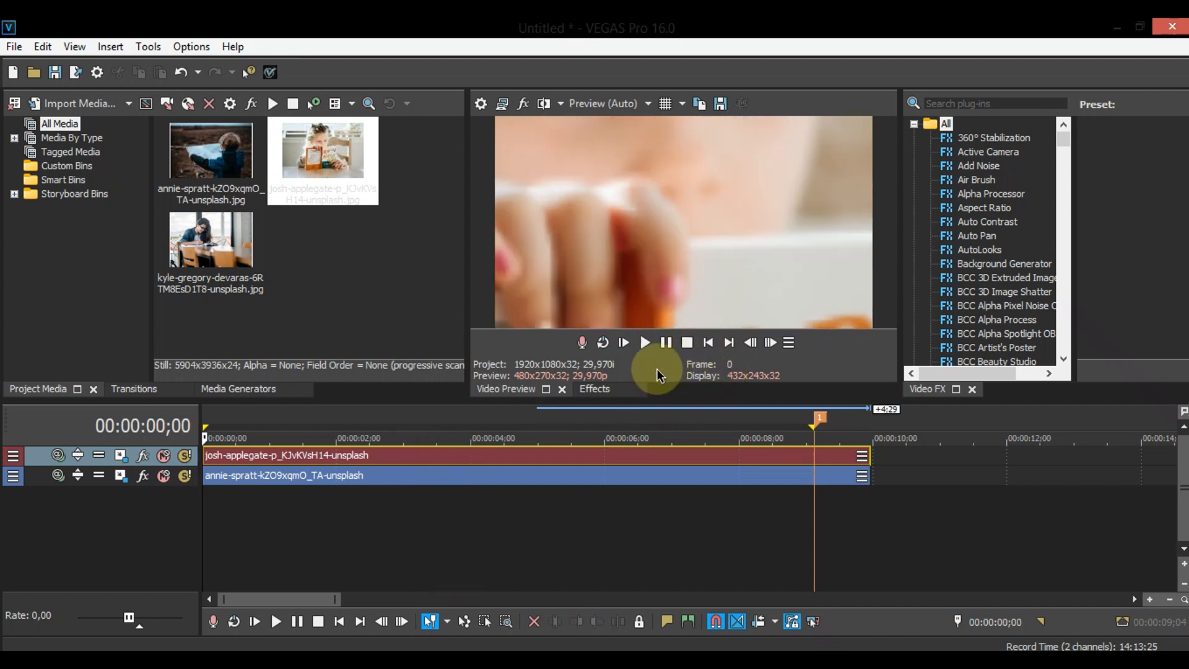
pyautogui.click(272, 72)
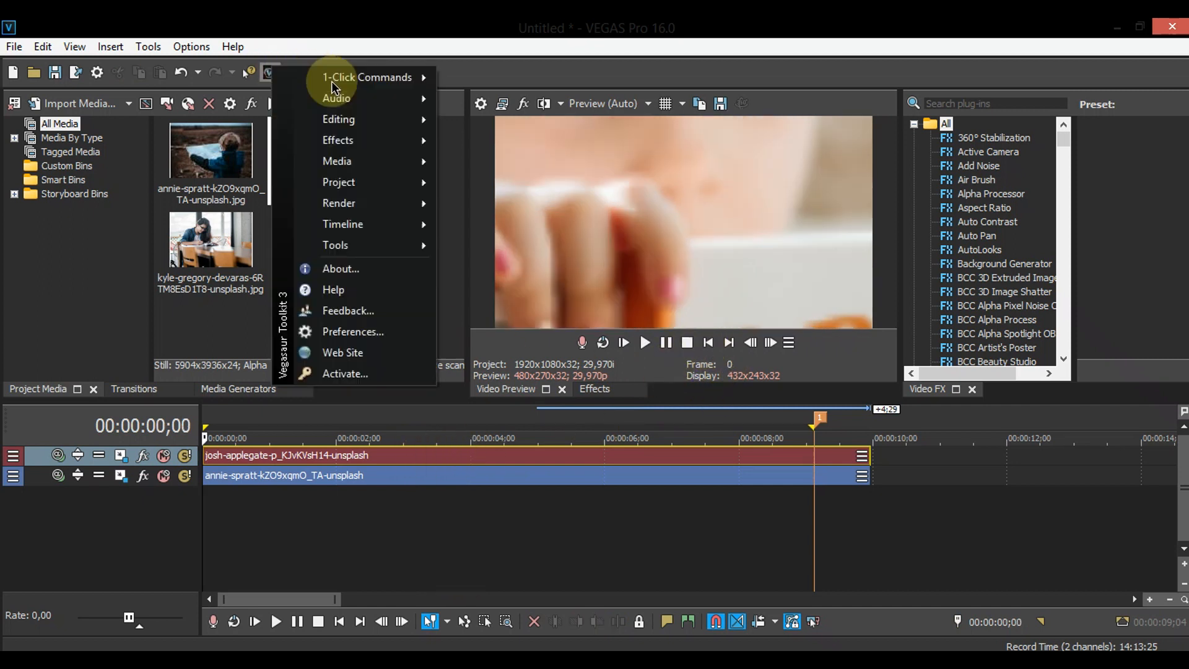
pyautogui.moveTo(412, 140)
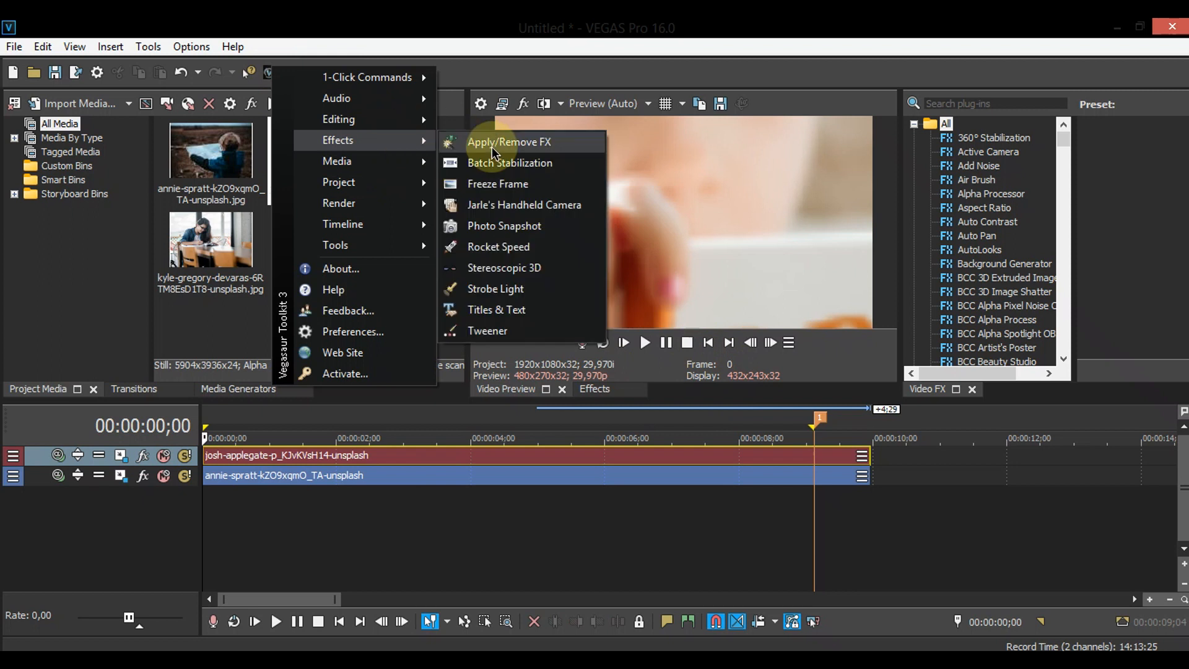
pyautogui.click(549, 328)
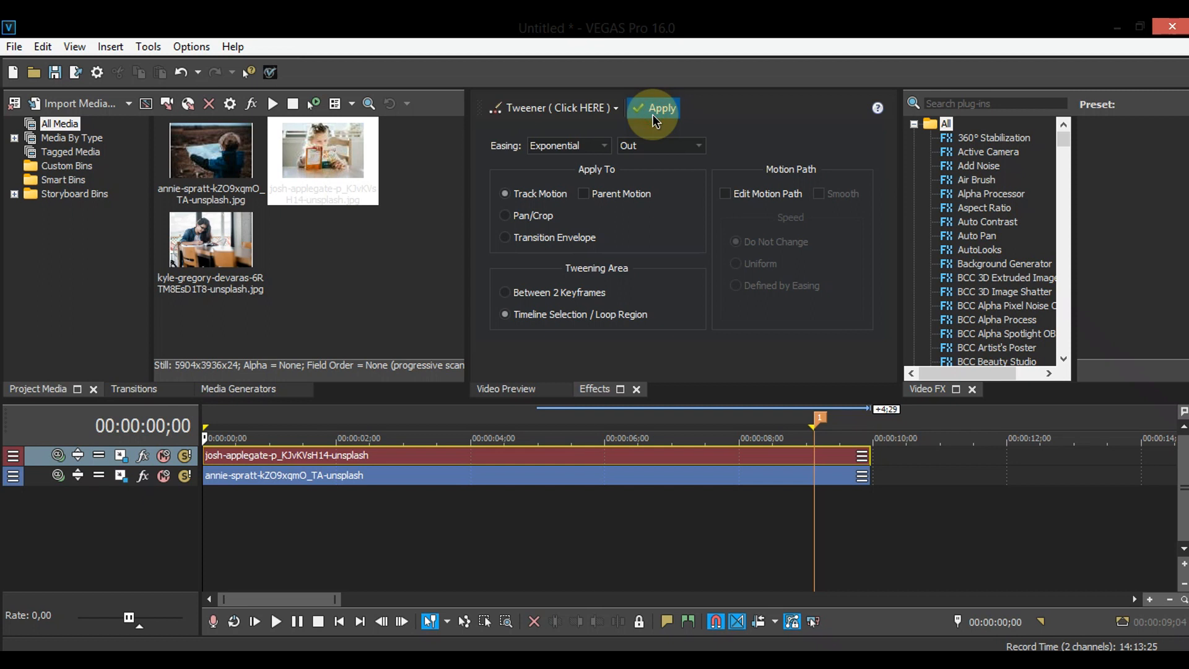
pyautogui.click(507, 387)
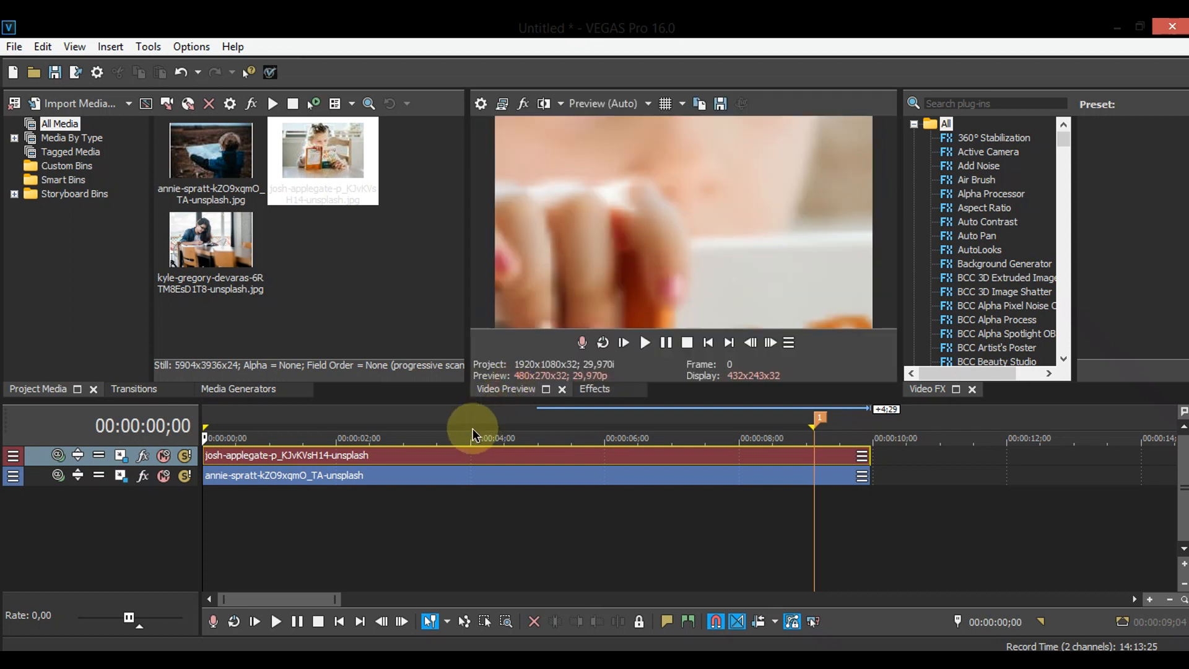
# - Play the loop region from the start to review the eased zoom on the girl's photo
pyautogui.click(149, 50)
pyautogui.click(303, 174)
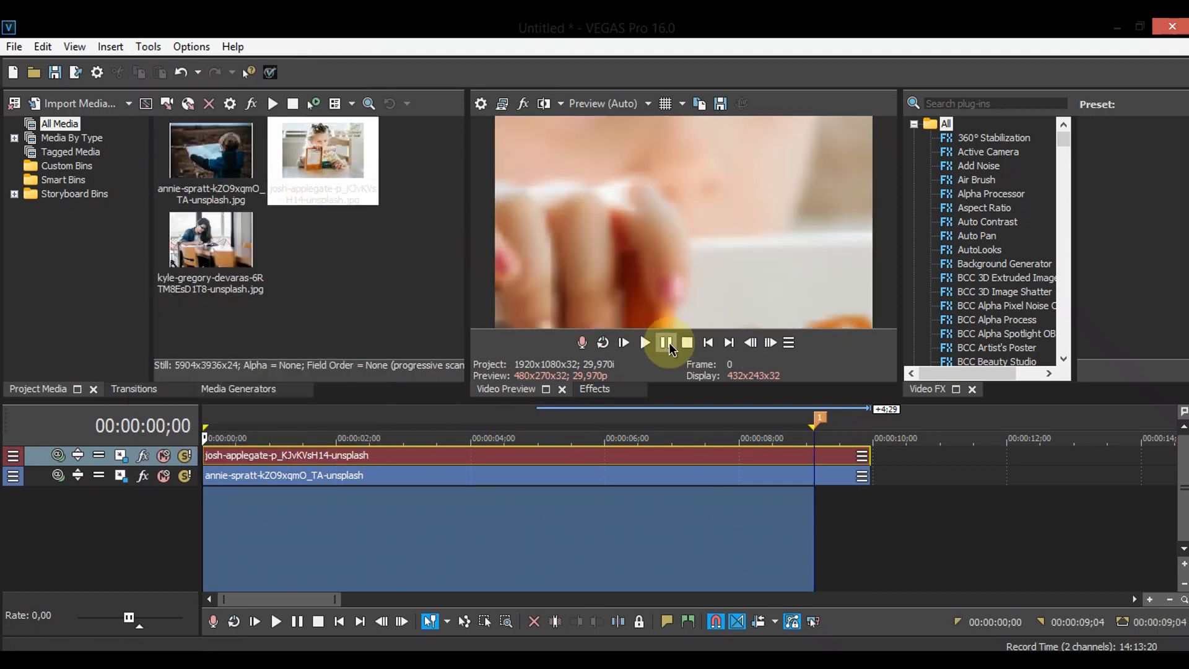
pyautogui.click(669, 343)
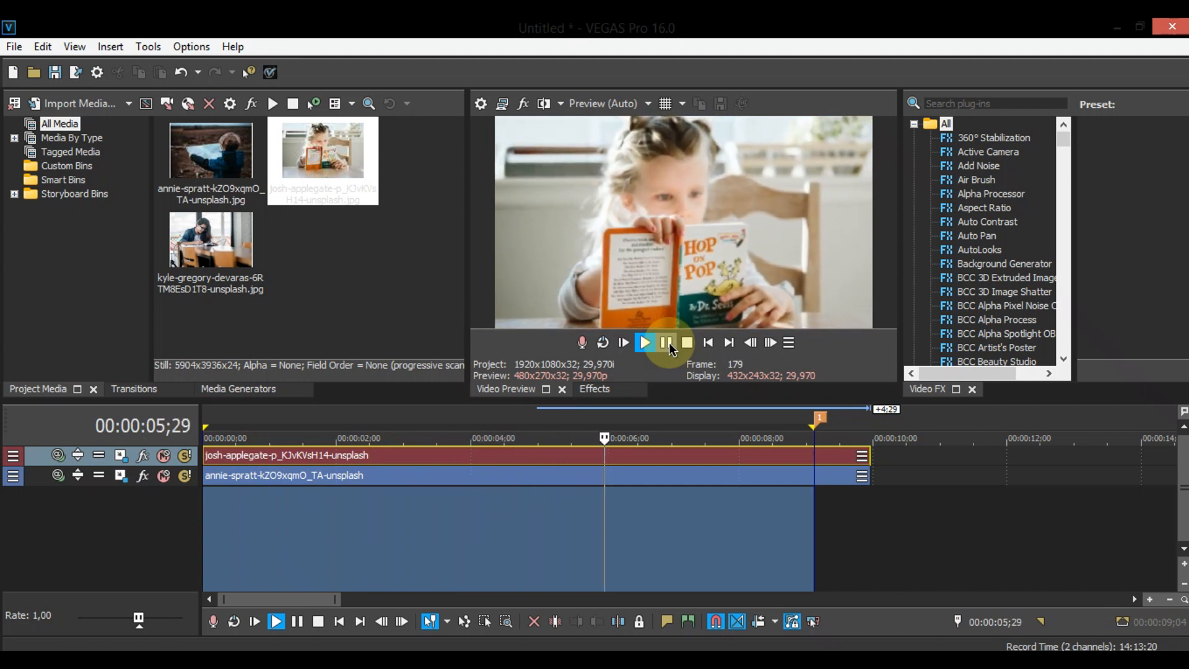
pyautogui.click(503, 530)
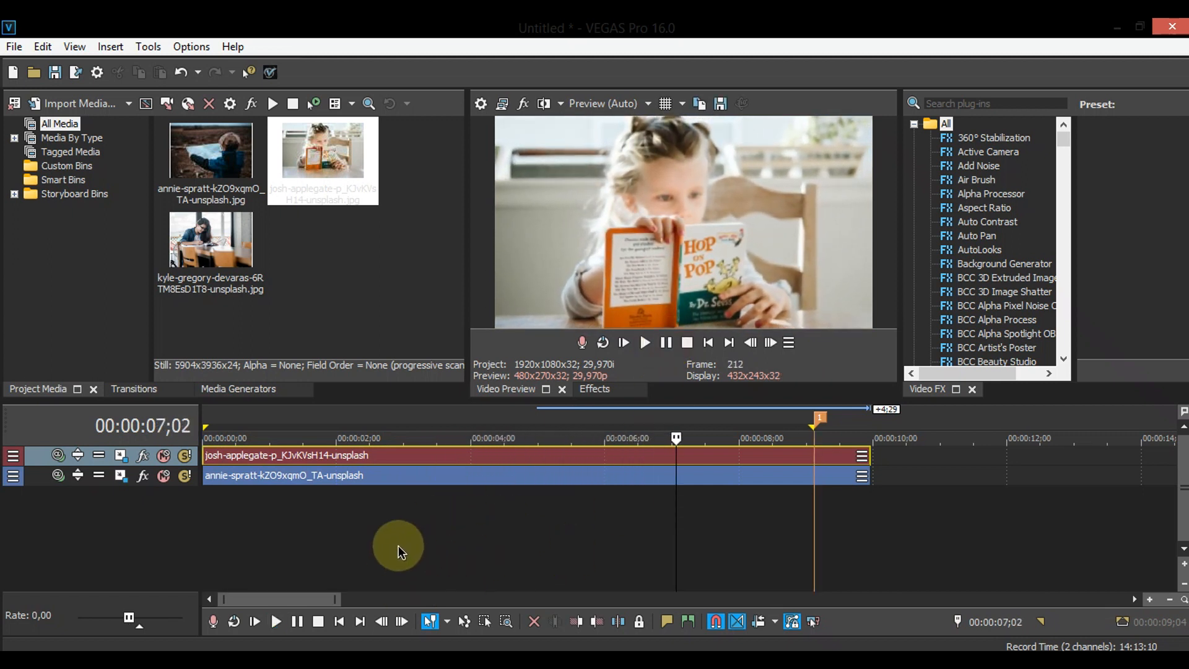
# - Place the photo of the woman writing at the start of a new top video track, extended to the length of the events below
pyautogui.rightClick(101, 540)
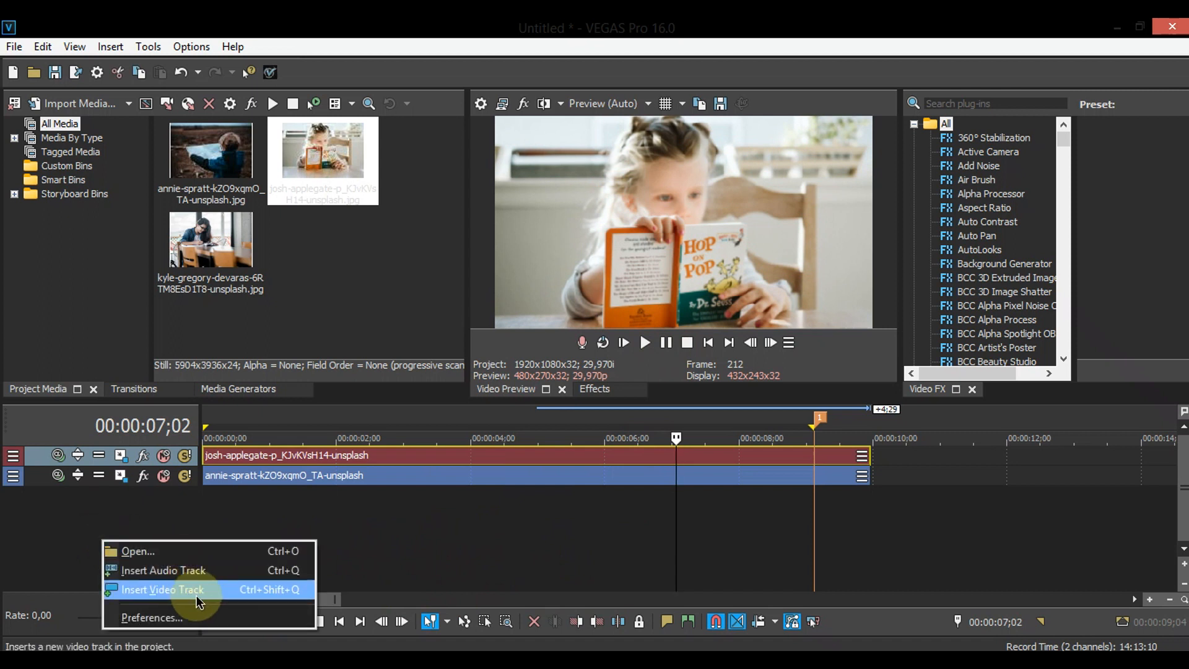
pyautogui.click(198, 591)
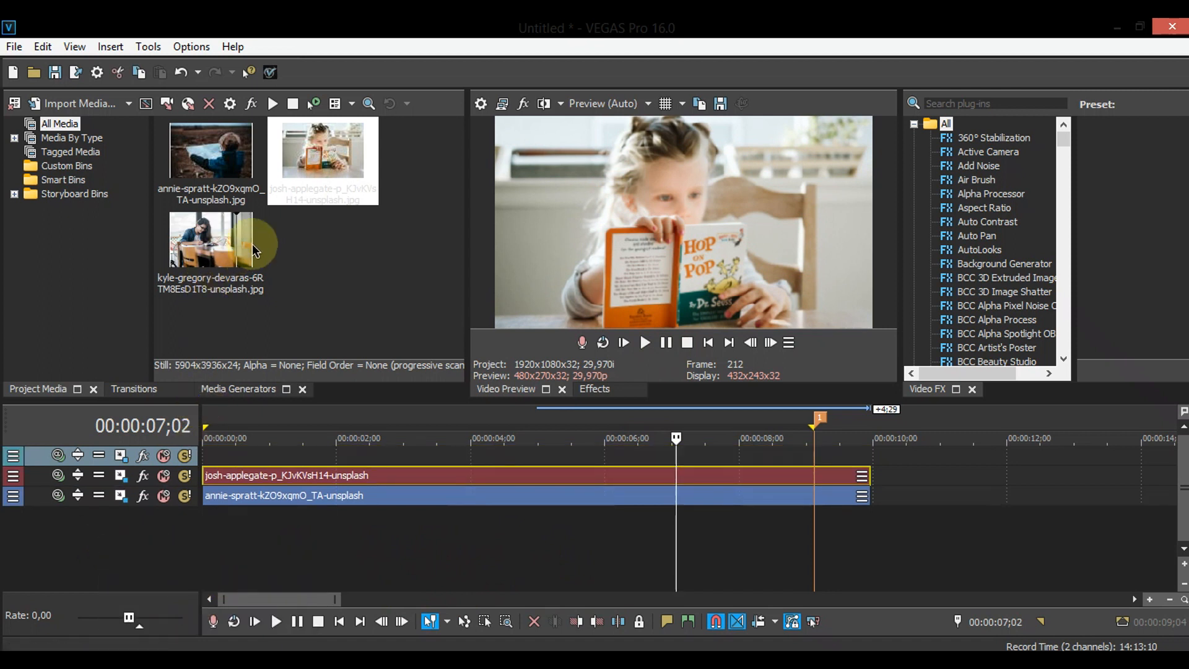
pyautogui.moveTo(241, 240); pyautogui.dragTo(209, 461)
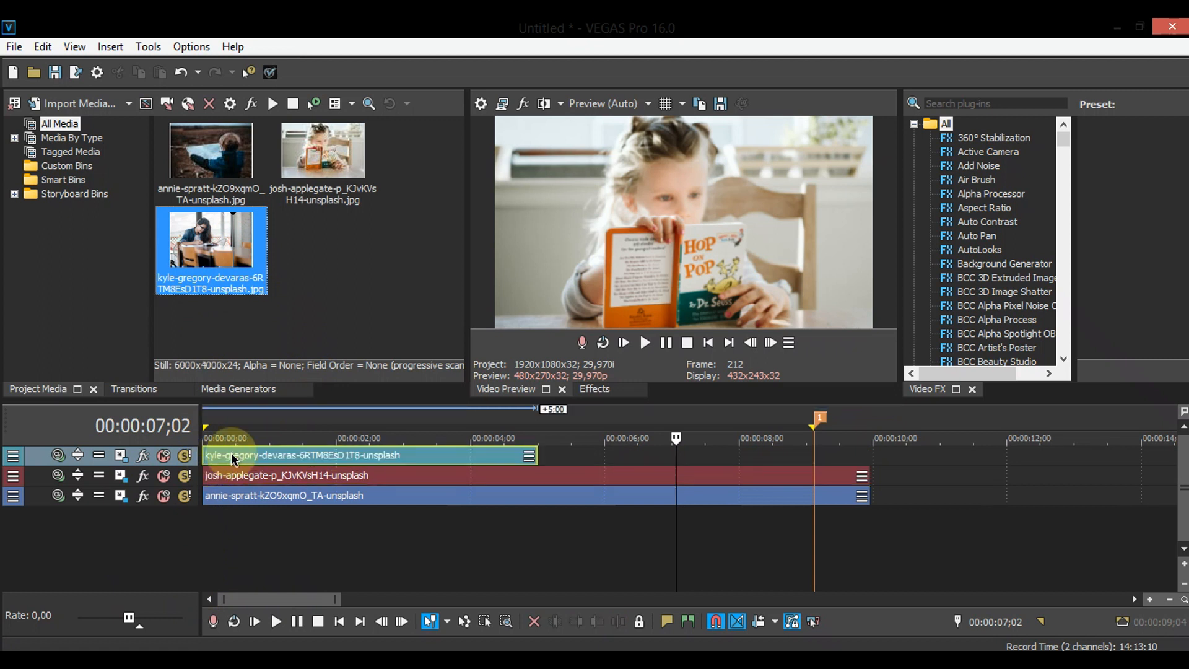
pyautogui.moveTo(538, 456); pyautogui.dragTo(867, 456)
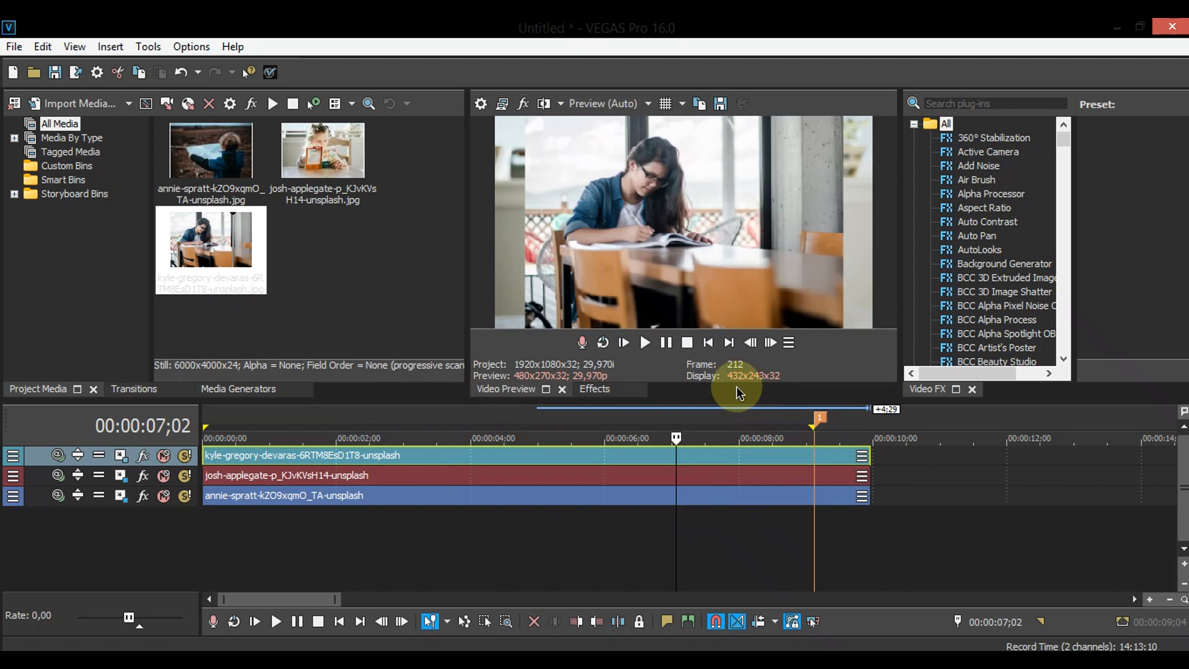
# - Crop the woman's photo event to match the output aspect in Event Pan/Crop, with the cursor at 00:00:00;00, and close the window
pyautogui.click(708, 343)
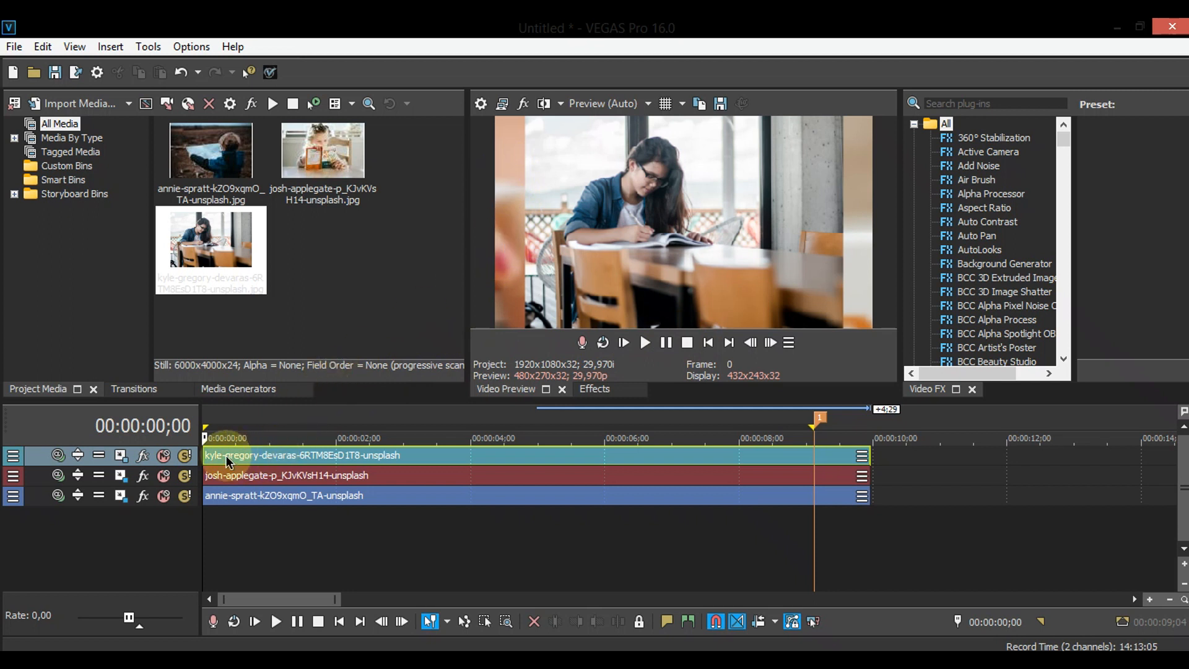
pyautogui.click(452, 455)
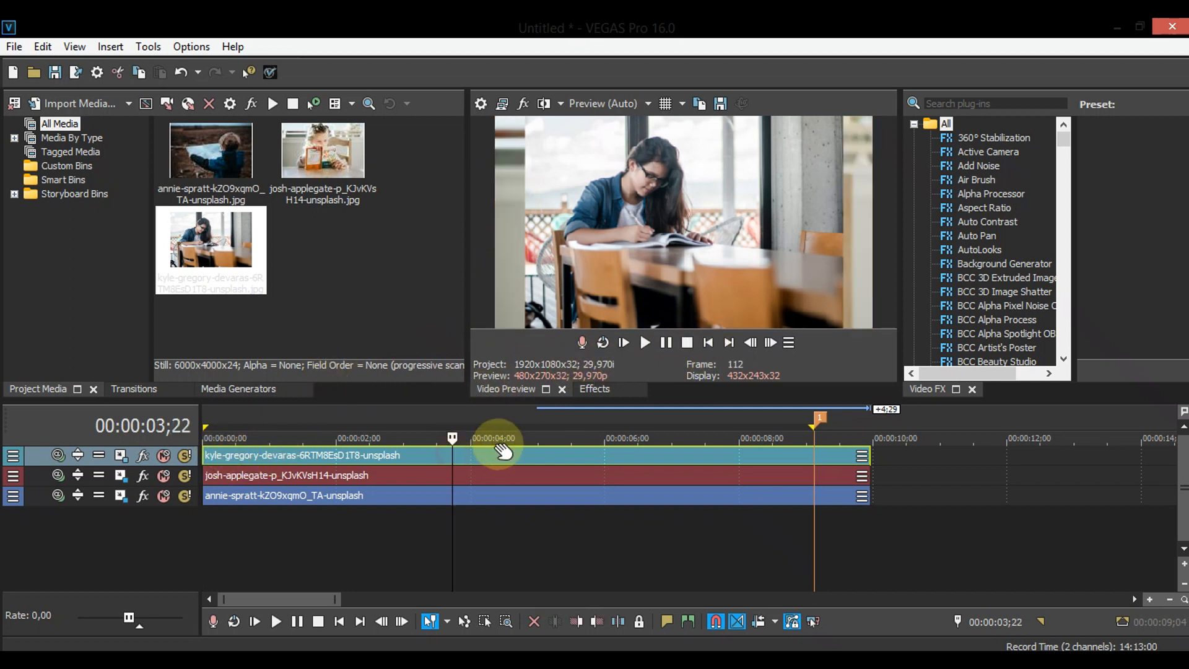
pyautogui.click(704, 342)
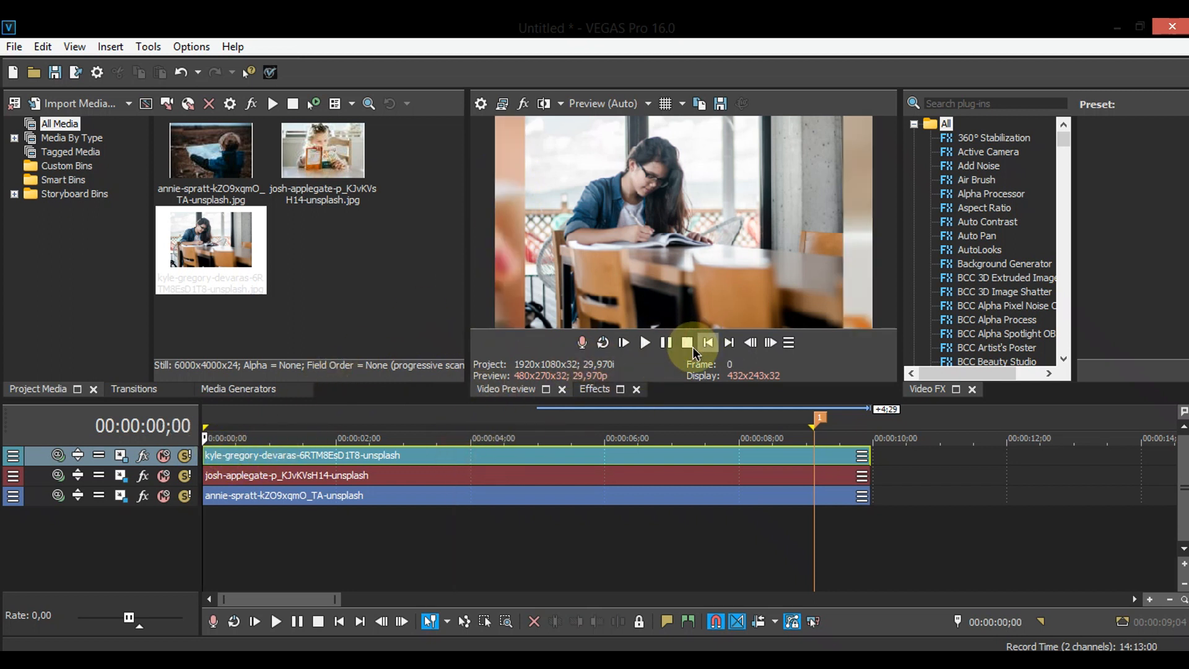
pyautogui.rightClick(234, 455)
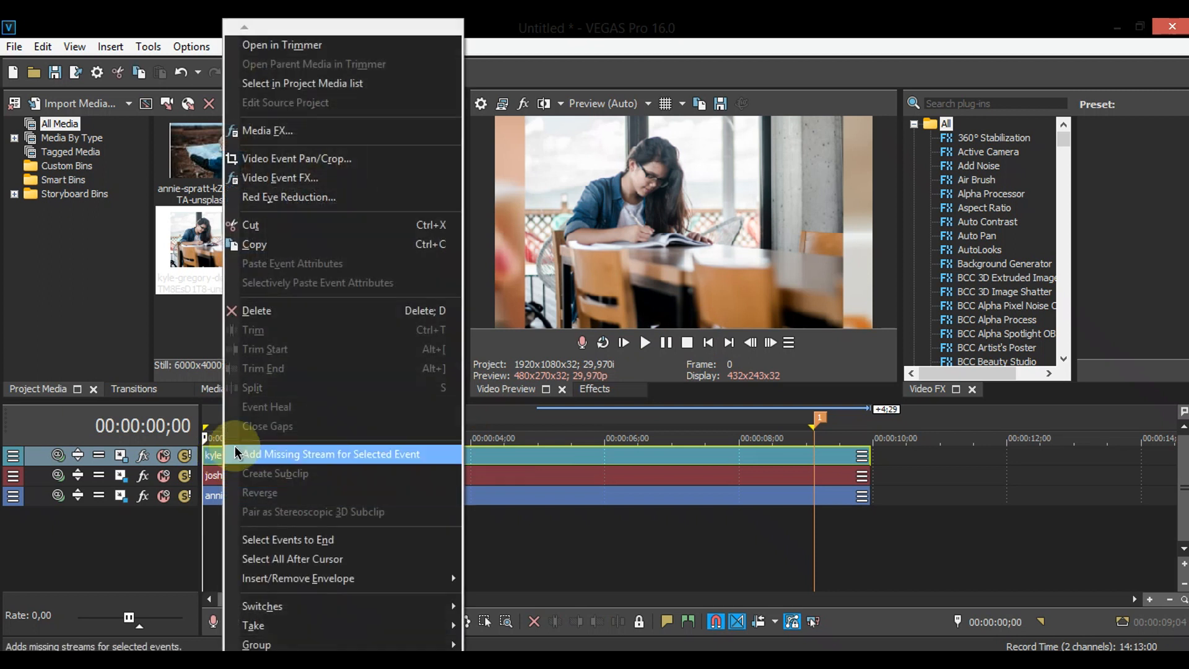
pyautogui.click(370, 159)
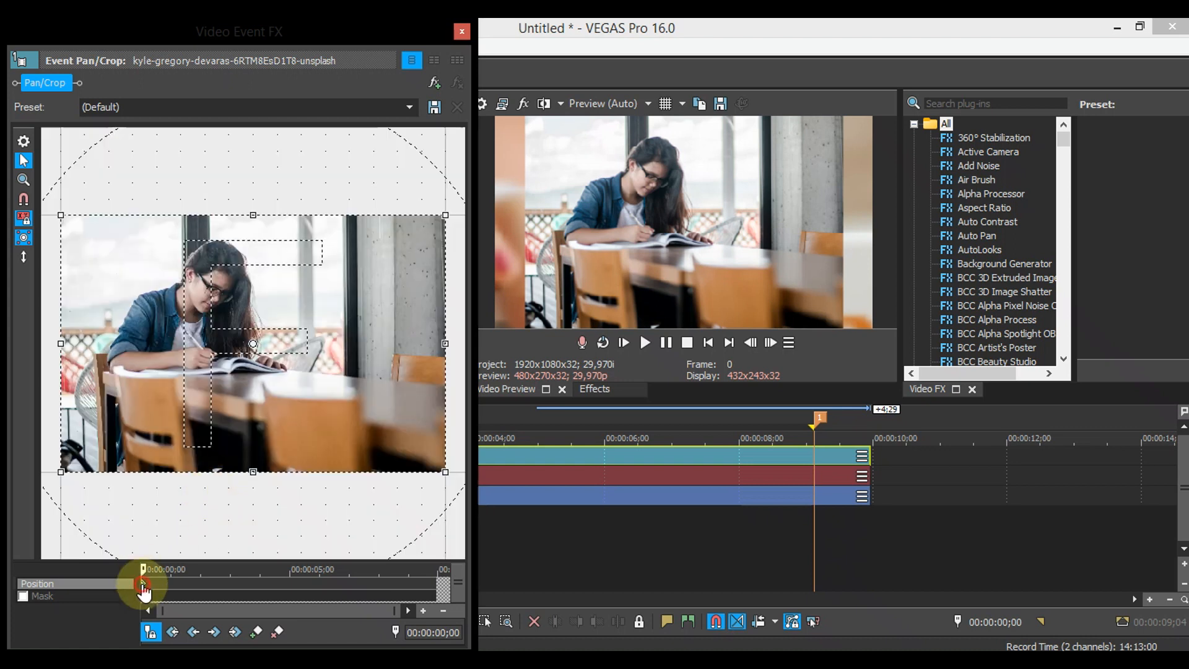
pyautogui.rightClick(370, 340)
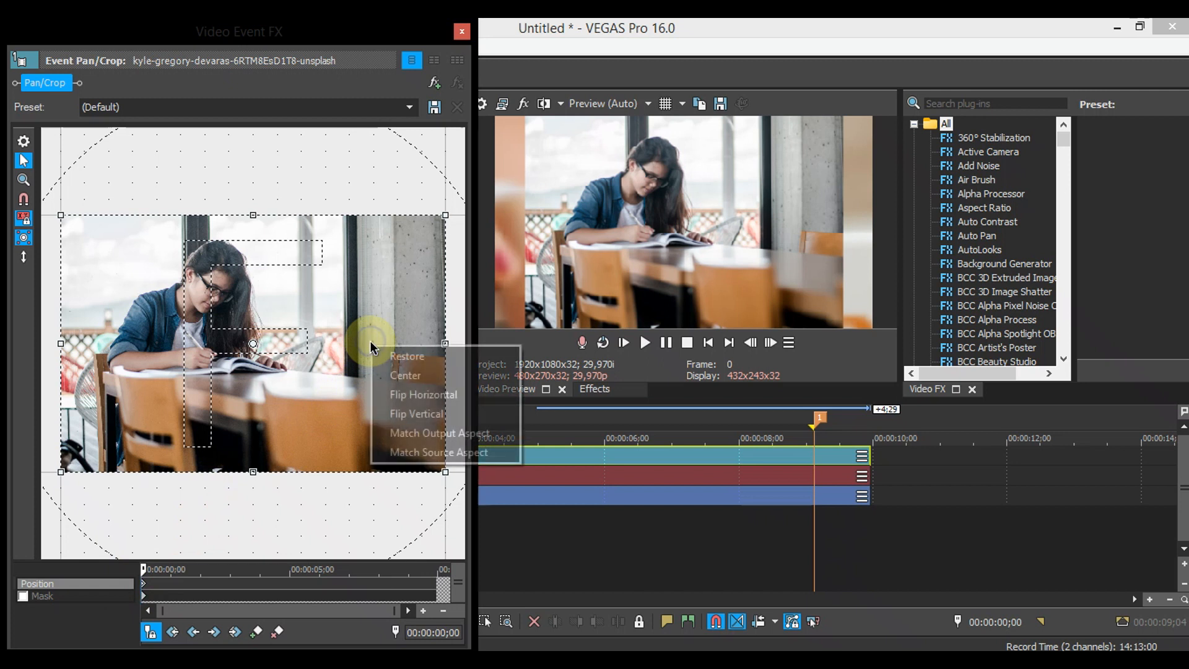
pyautogui.click(483, 434)
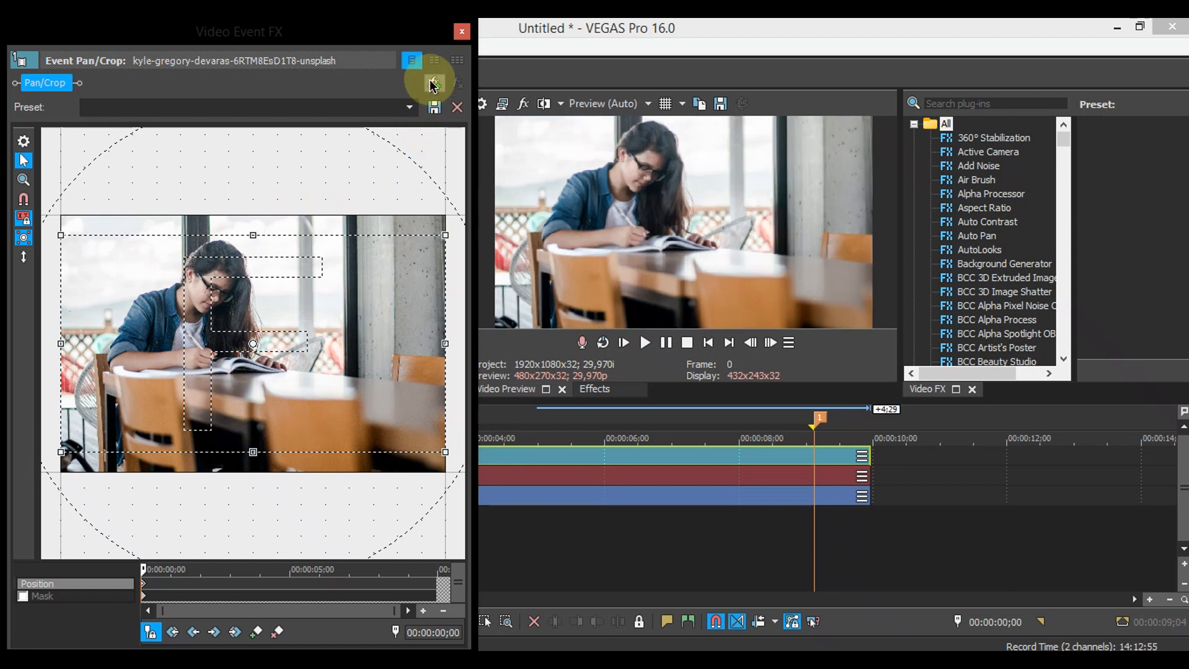
pyautogui.click(460, 32)
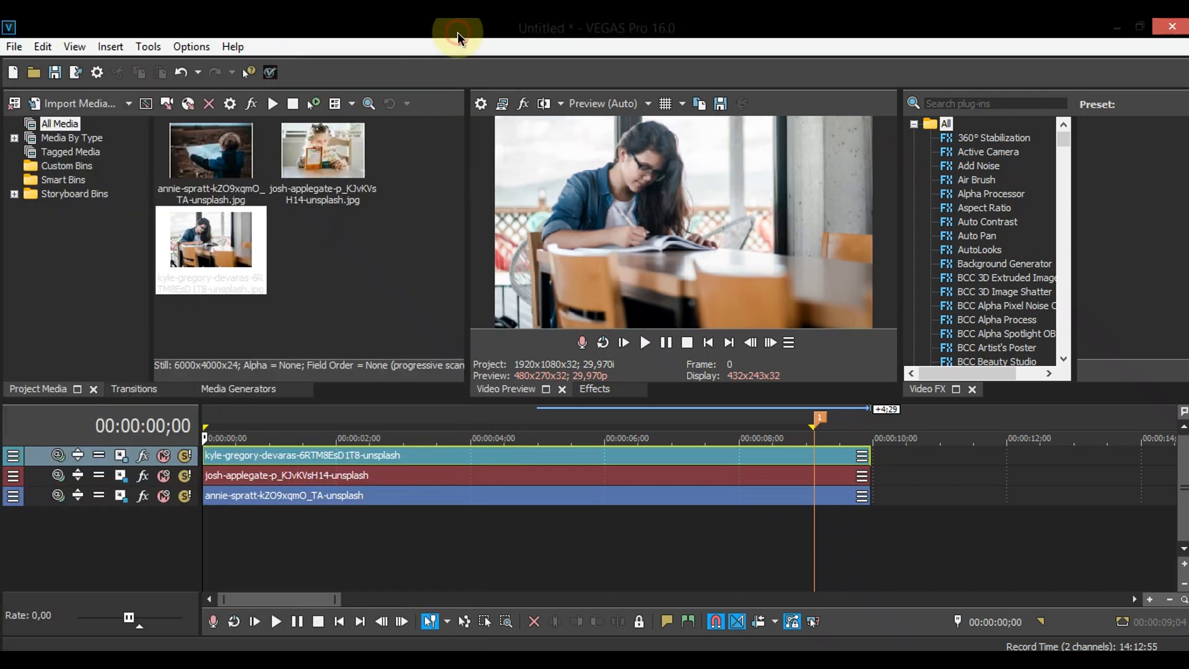
pyautogui.click(528, 454)
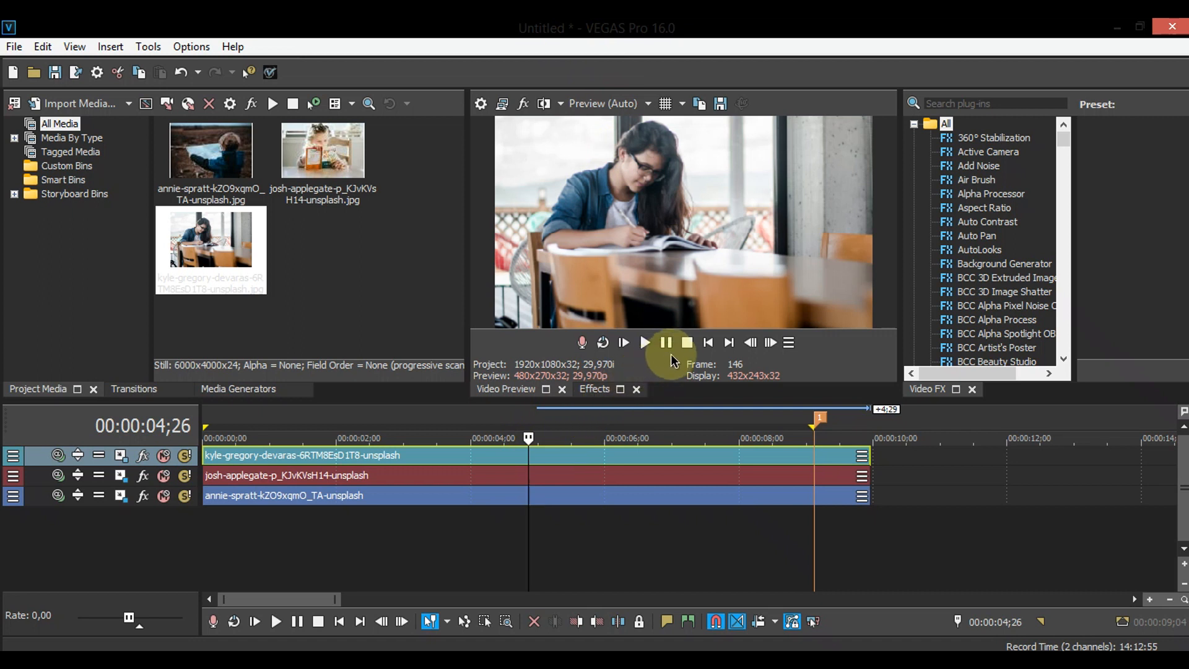
# - With the cursor at 00:00:00;00, enlarge the woman's Track Motion frame proportionally to about 12,513 by 7,039
pyautogui.click(706, 342)
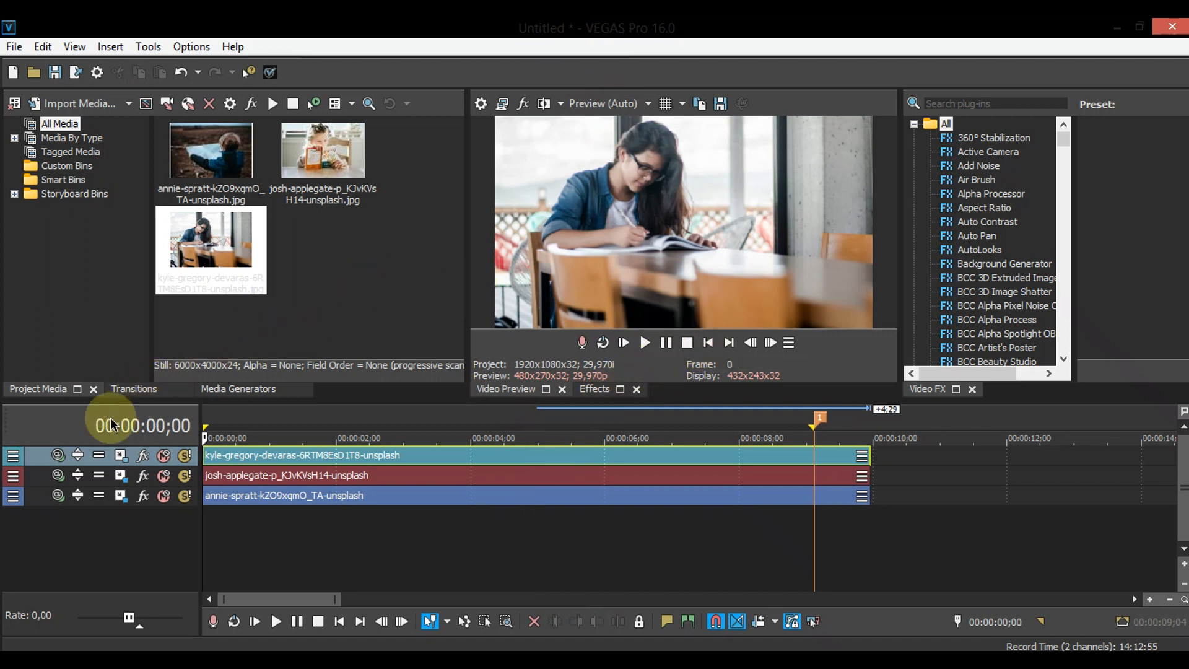
pyautogui.click(125, 455)
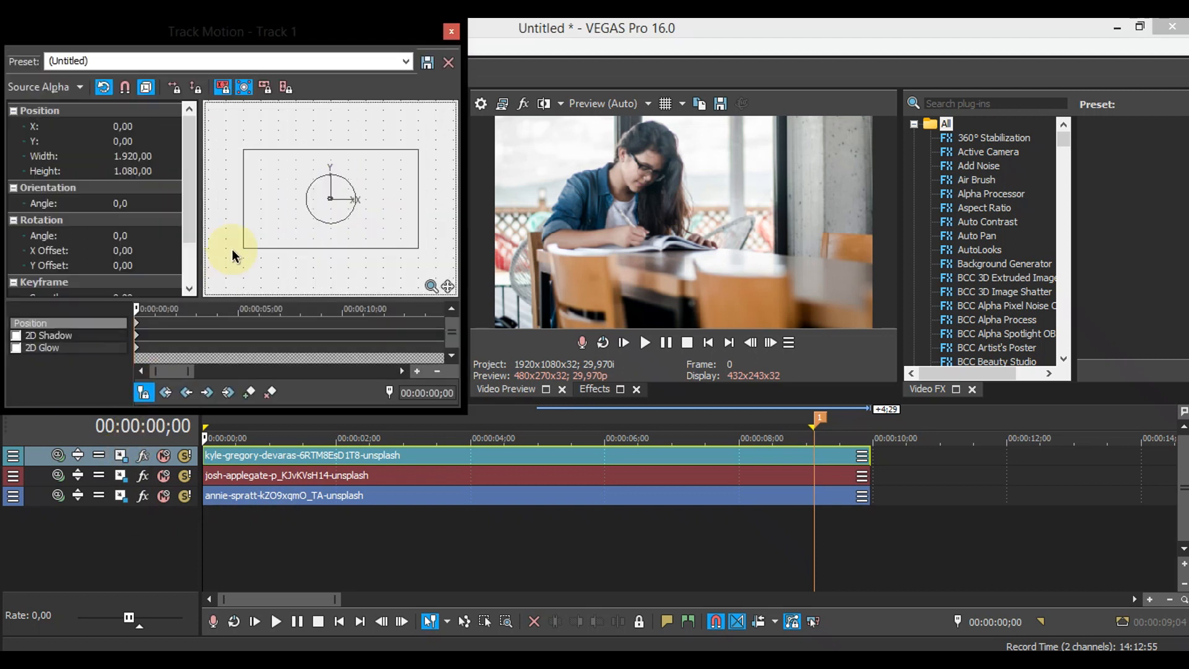
pyautogui.moveTo(200, 198); pyautogui.dragTo(36, 186)
pyautogui.moveTo(429, 285); pyautogui.dragTo(401, 57)
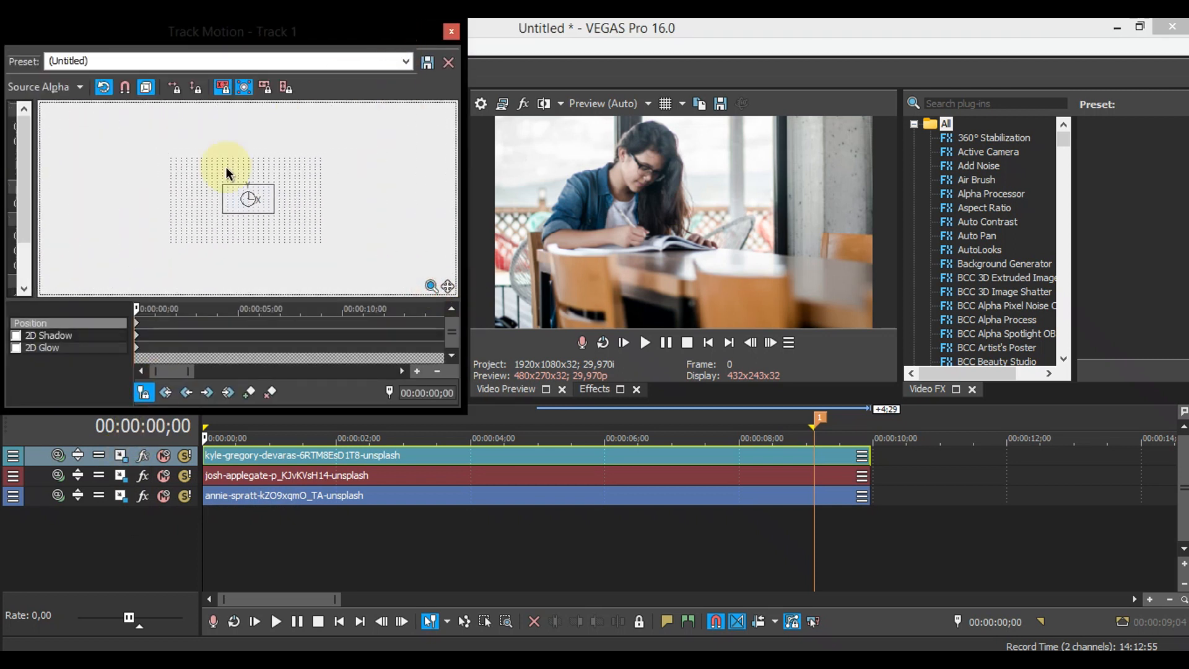
pyautogui.moveTo(224, 184); pyautogui.dragTo(86, 98)
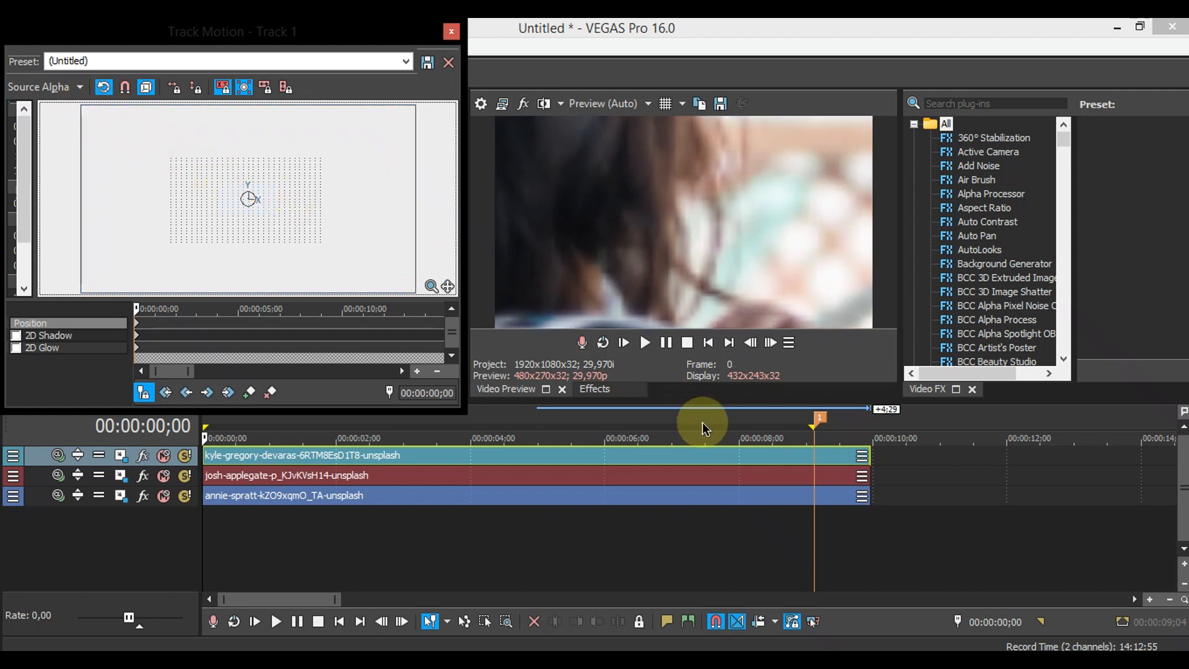
# - Restore the woman's Track Motion box to its default at 00:00:09;04 and close the Track Motion window
pyautogui.click(815, 452)
pyautogui.click(363, 241)
pyautogui.rightClick(363, 242)
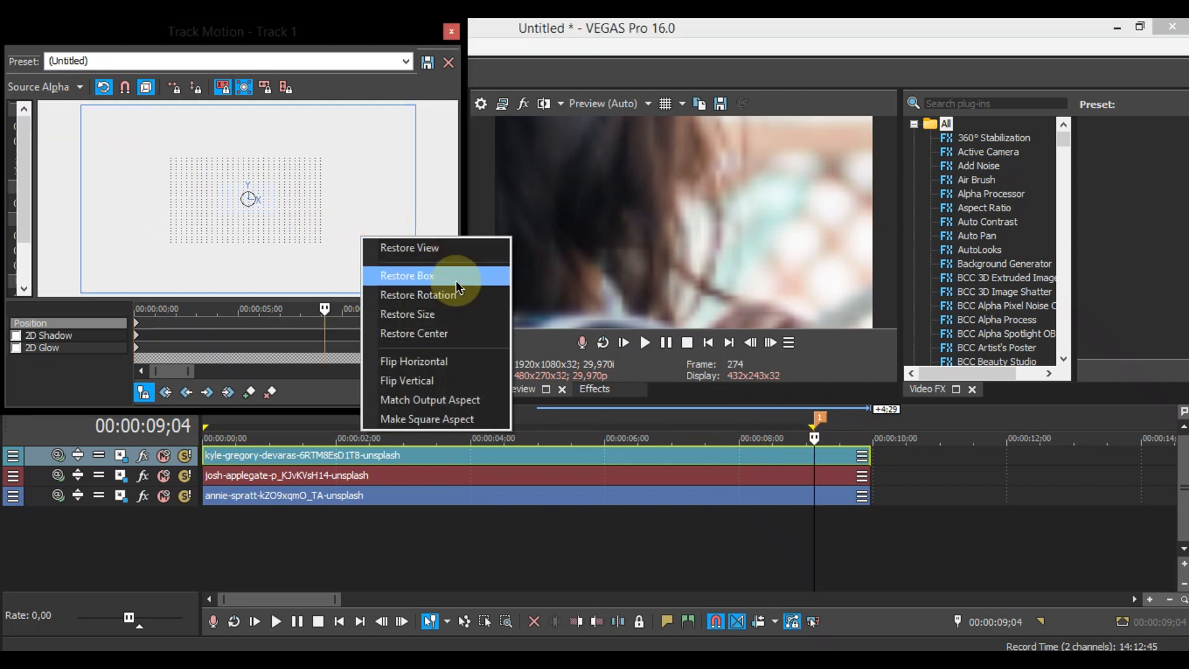
pyautogui.click(456, 281)
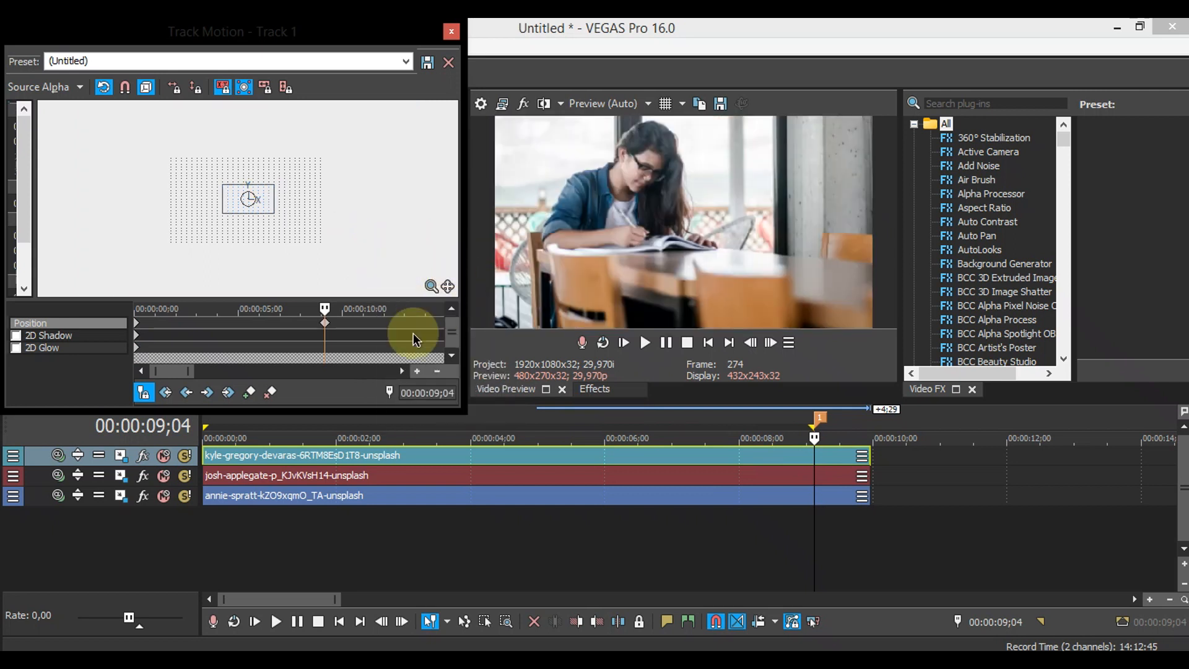
pyautogui.click(451, 32)
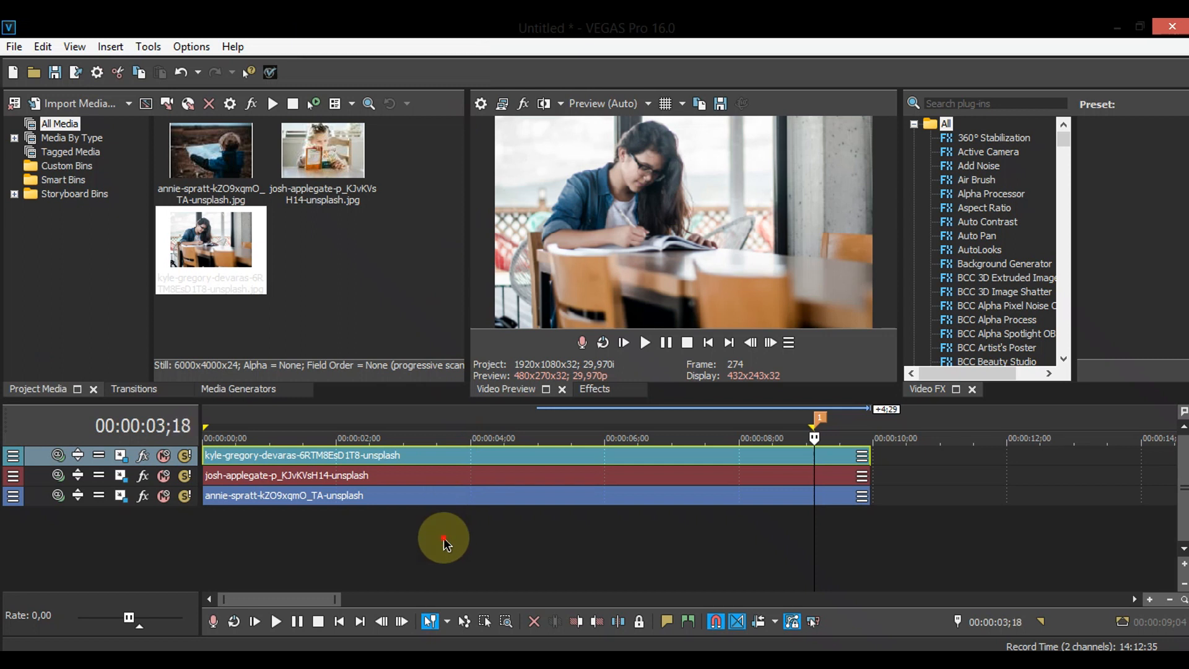
# - Apply Tweener Exponential Out easing to the woman's track motion over the timeline selection, then check its keyframes in Track Motion
pyautogui.doubleClick(444, 538)
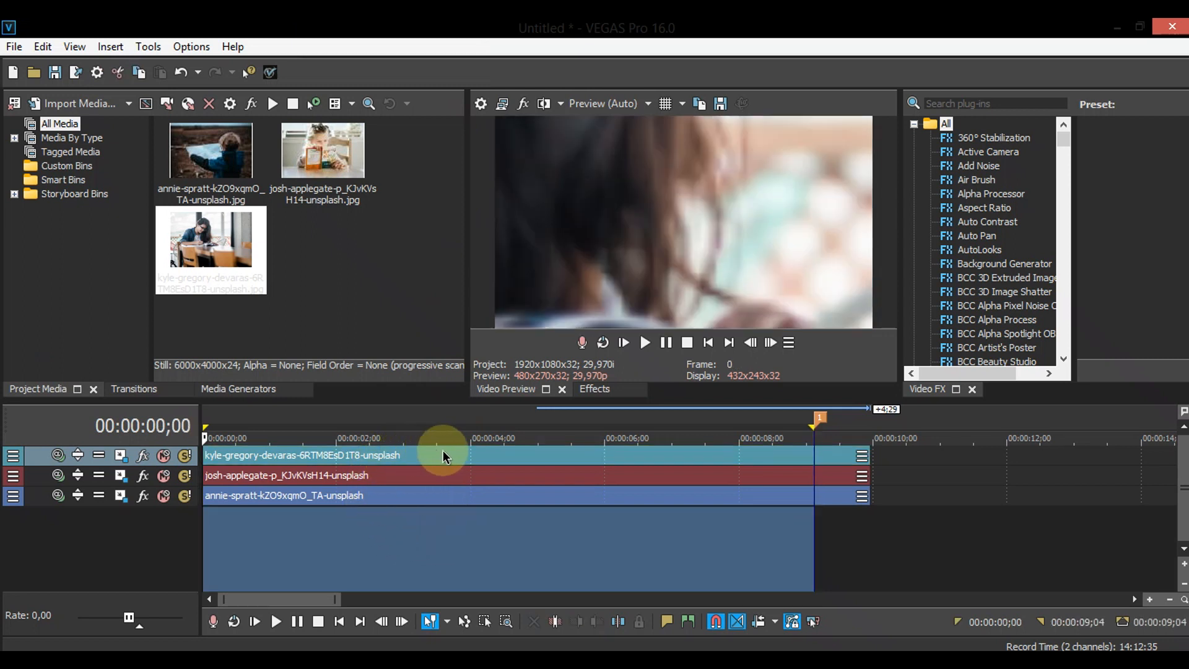
pyautogui.click(443, 451)
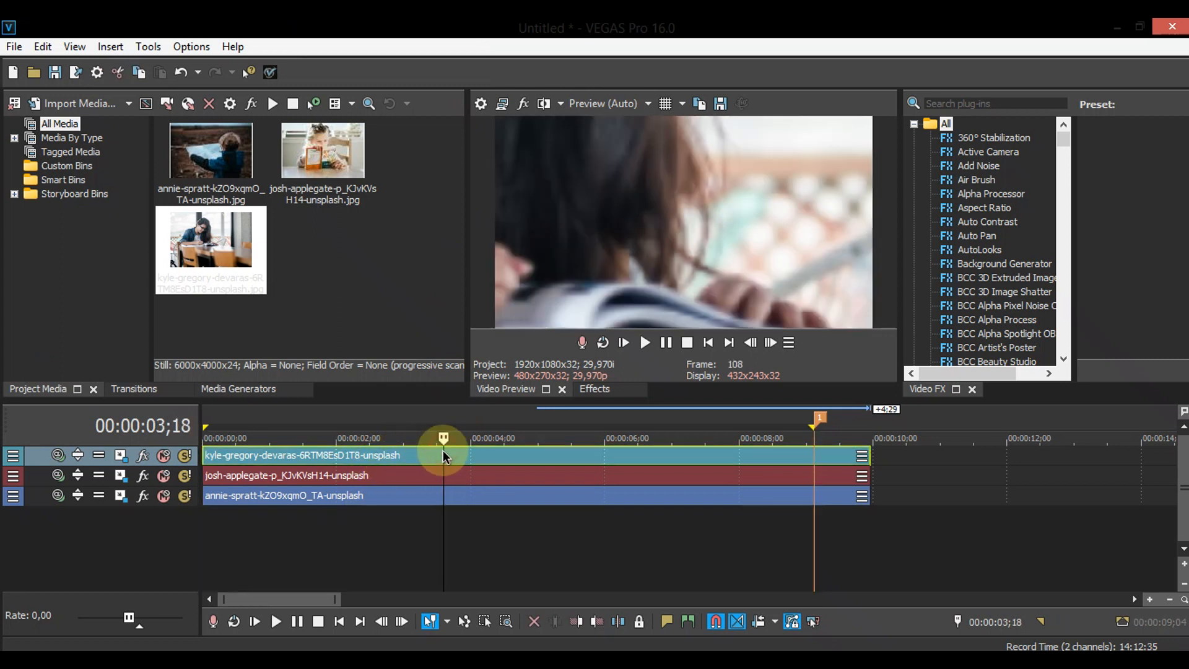
pyautogui.click(709, 341)
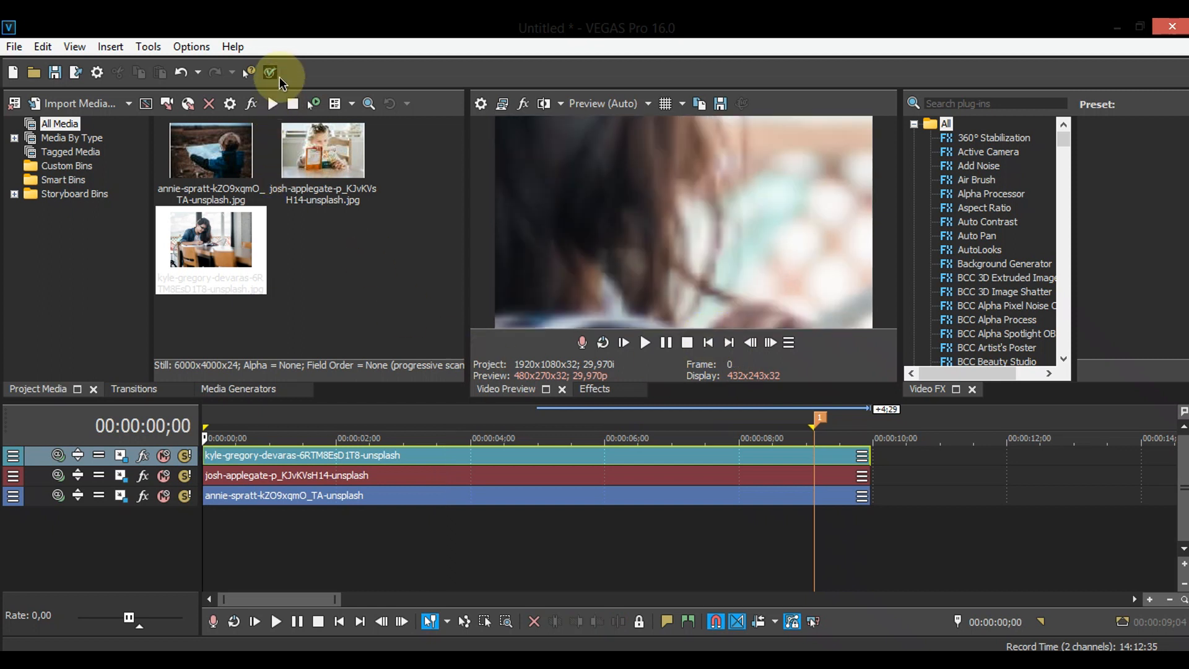
pyautogui.click(278, 75)
pyautogui.moveTo(384, 150)
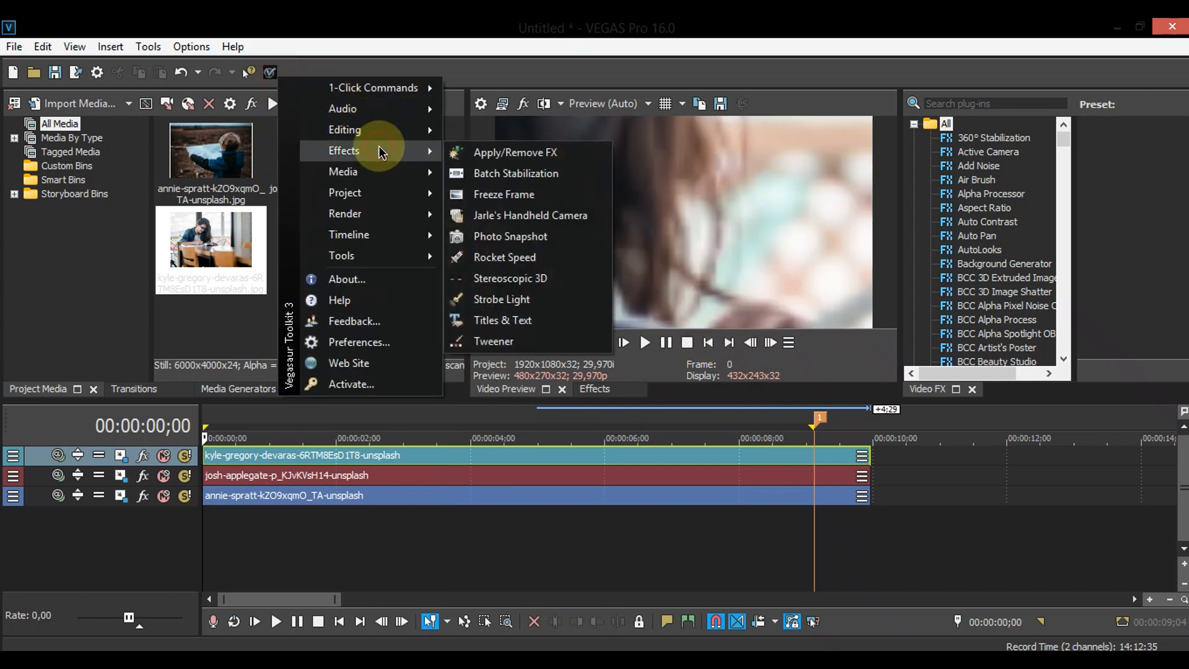
pyautogui.click(570, 345)
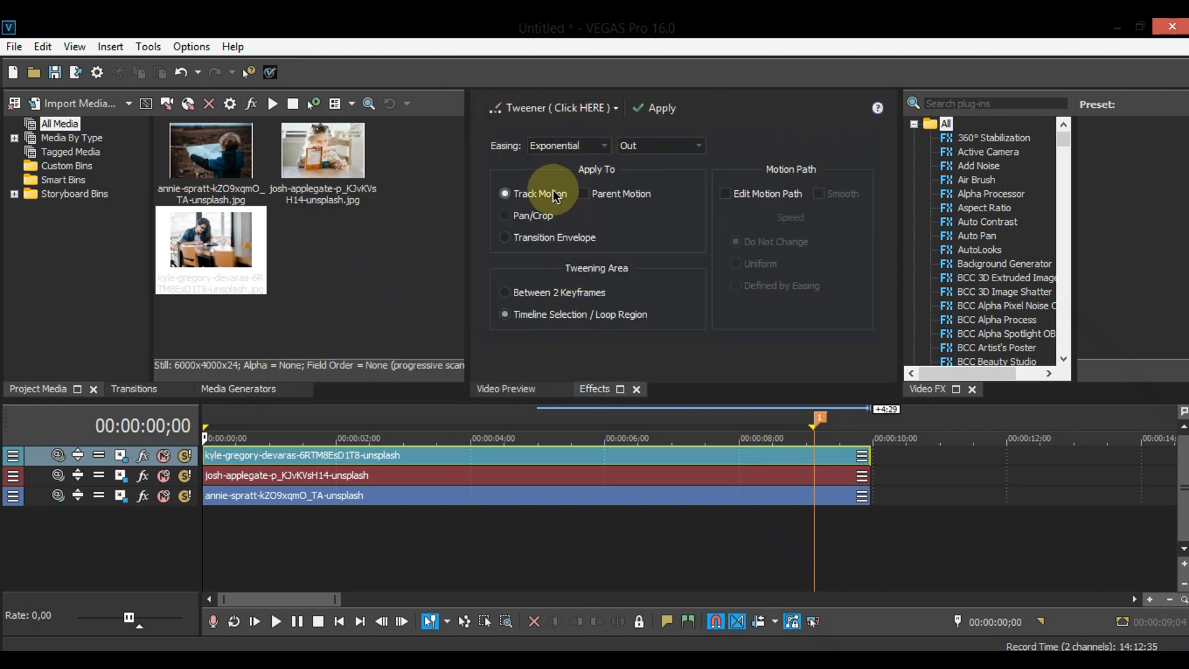
pyautogui.click(650, 112)
pyautogui.click(512, 388)
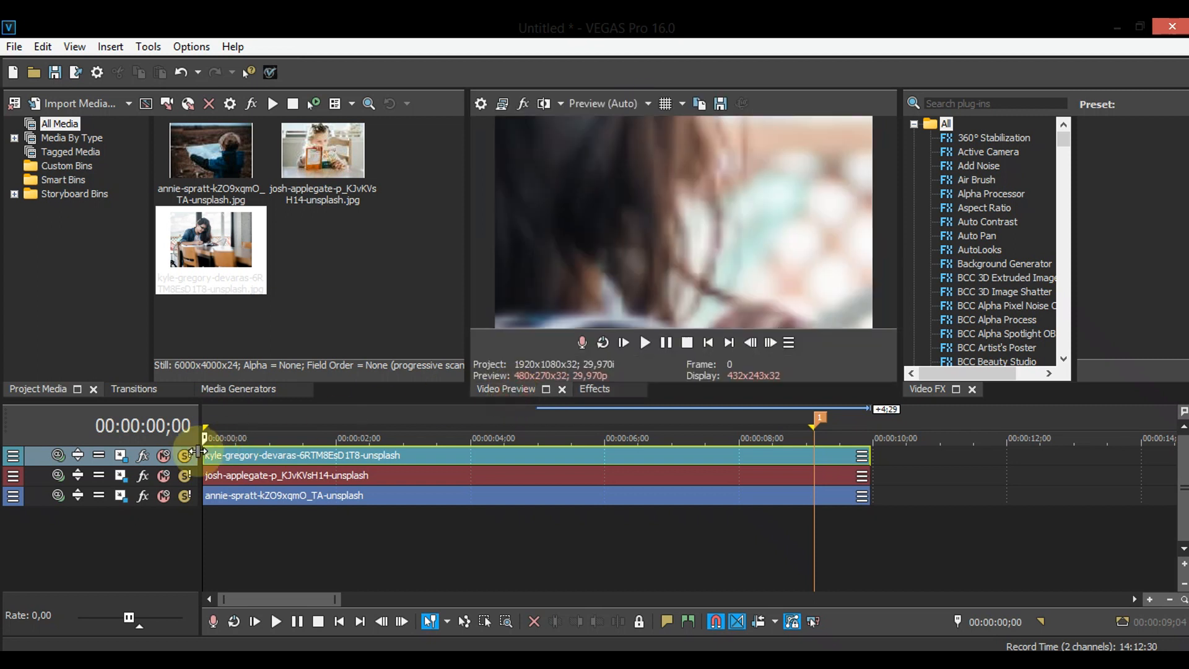
pyautogui.click(122, 456)
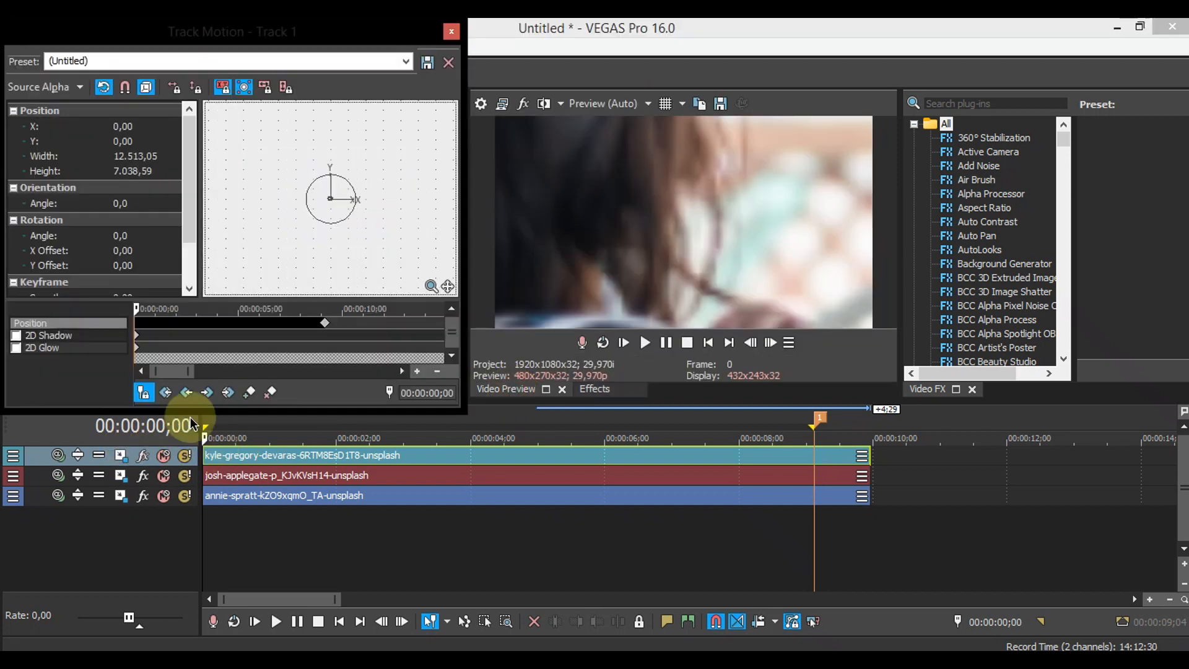
pyautogui.click(452, 31)
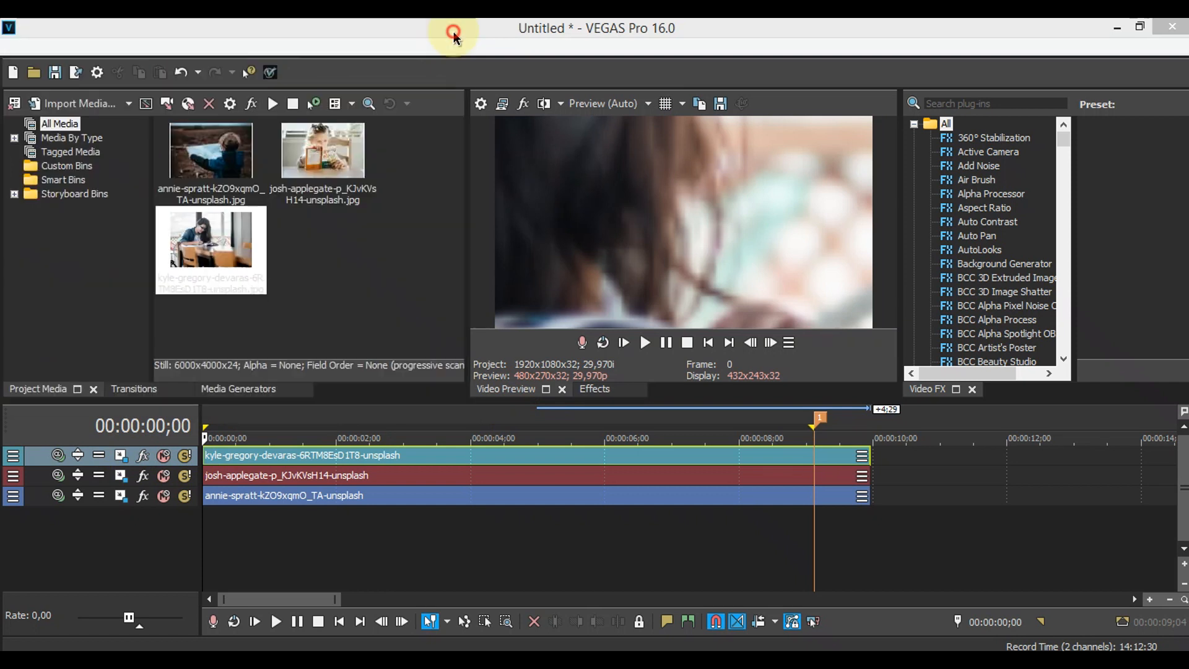
# - Build a dynamic RAM preview of the loop region from 00:00:00;00 to 00:00:09;04 and play it to review the woman's zoom
pyautogui.doubleClick(314, 557)
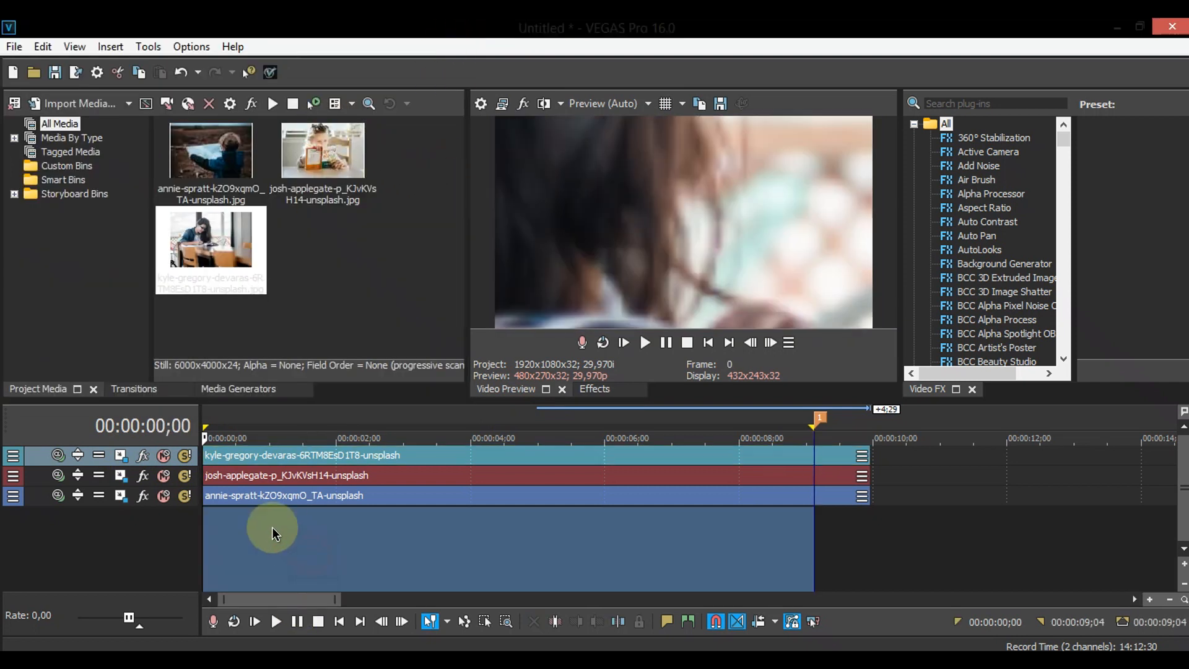
pyautogui.click(148, 47)
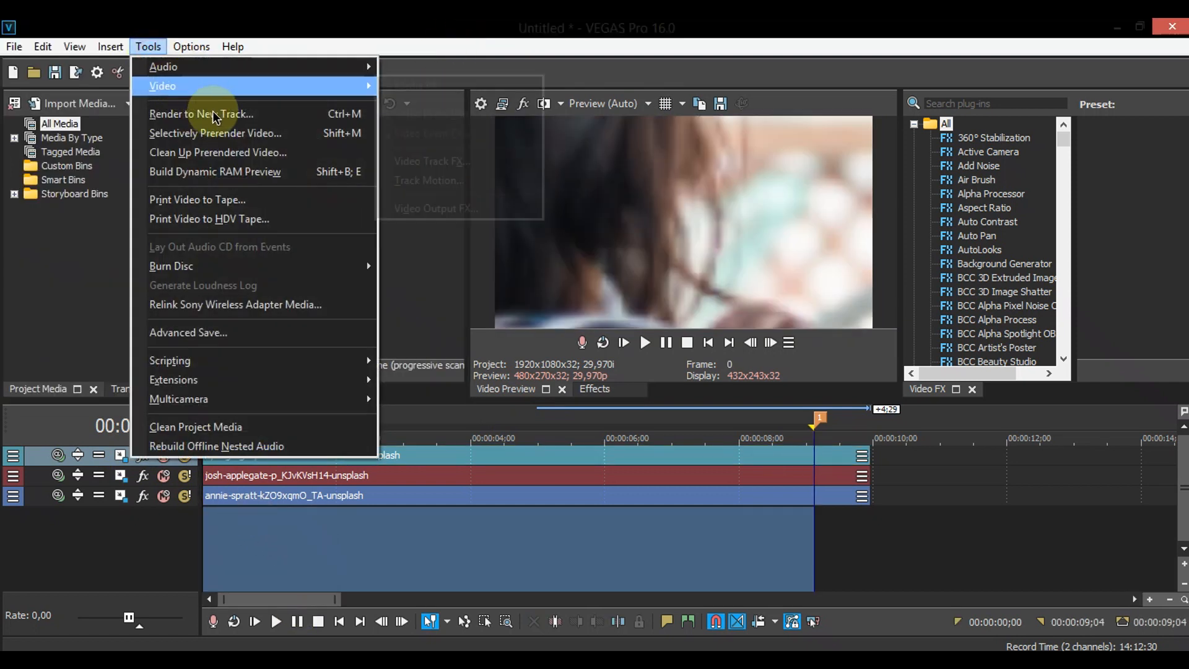
pyautogui.click(292, 171)
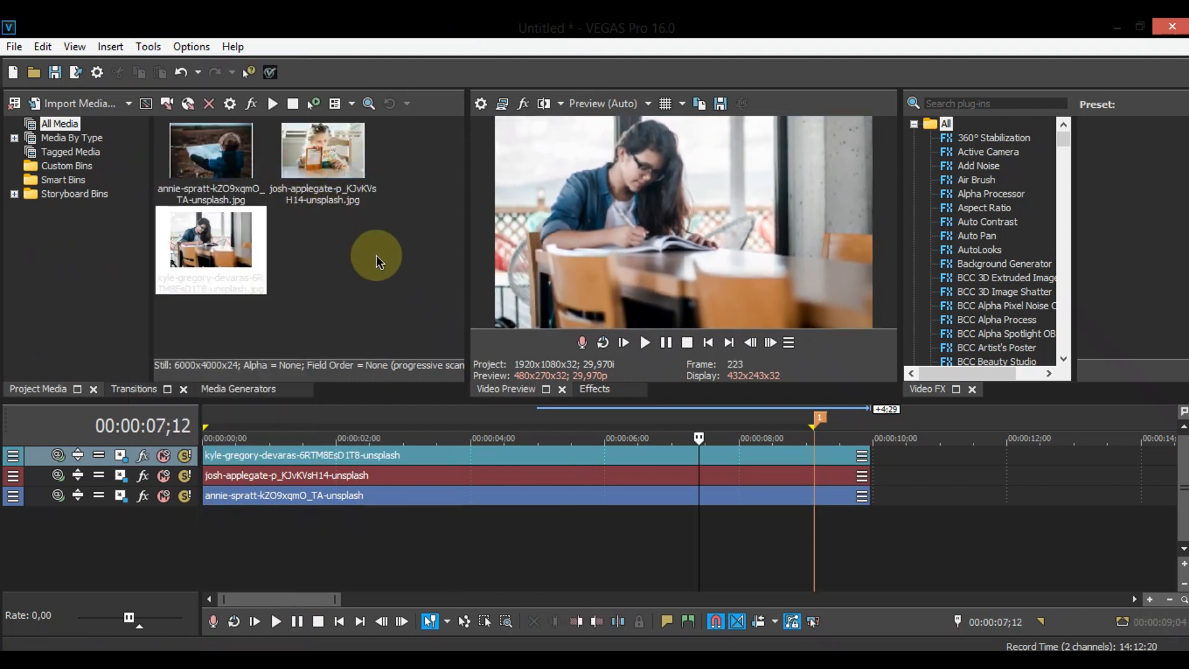
pyautogui.click(647, 344)
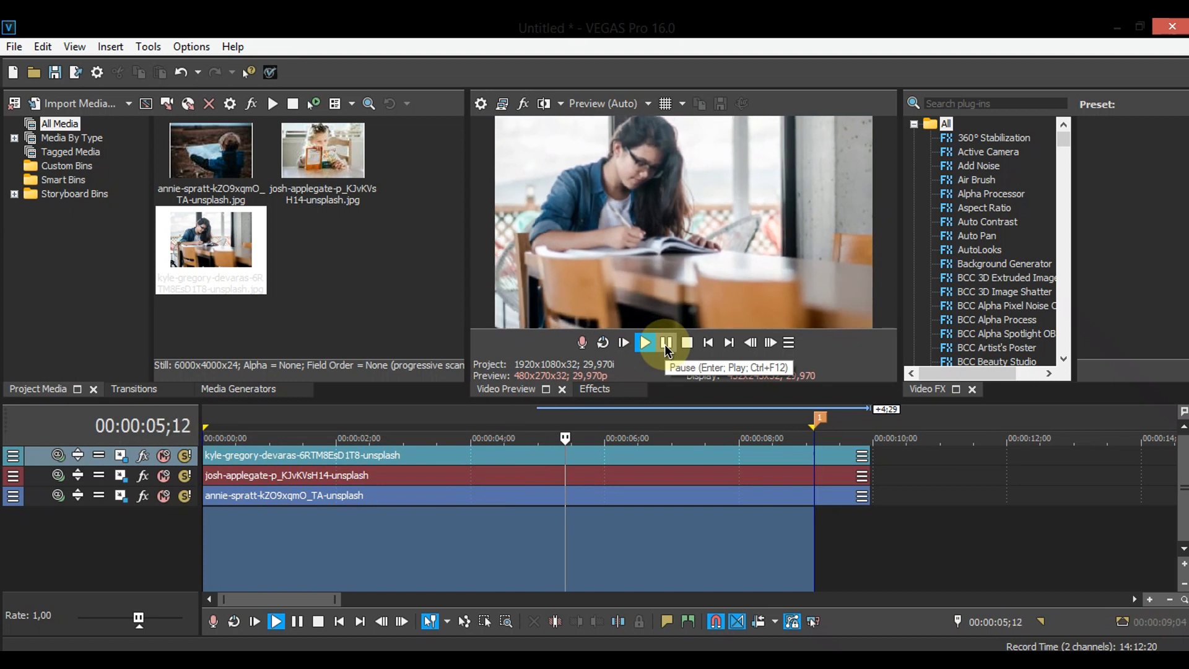
pyautogui.click(665, 343)
pyautogui.click(411, 526)
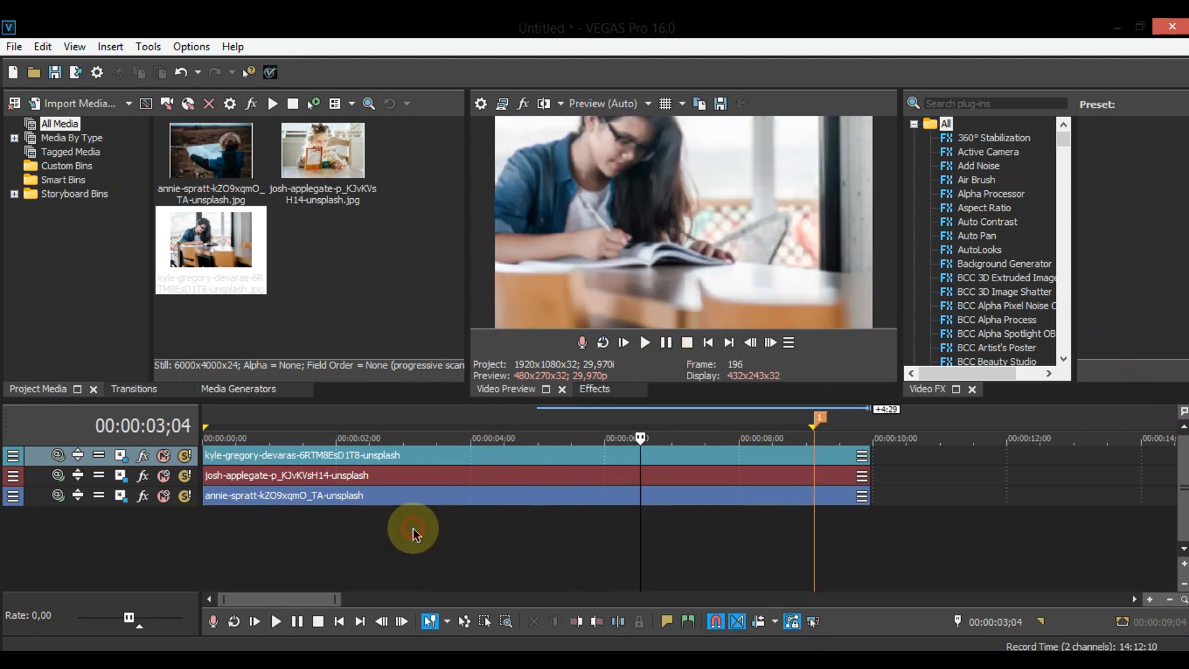
# - Expand the two lower tracks and move the girl's photo event so it starts at the 00:00:09;04 marker
pyautogui.moveTo(136, 508); pyautogui.dragTo(146, 550)
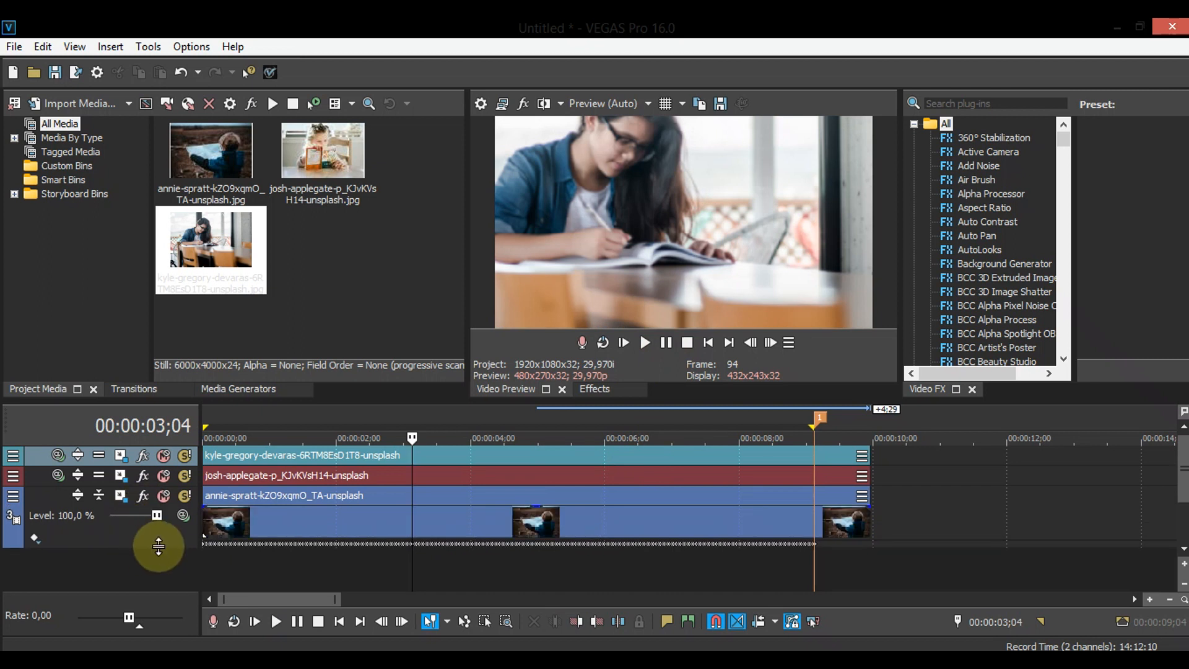
pyautogui.moveTo(177, 486); pyautogui.dragTo(178, 513)
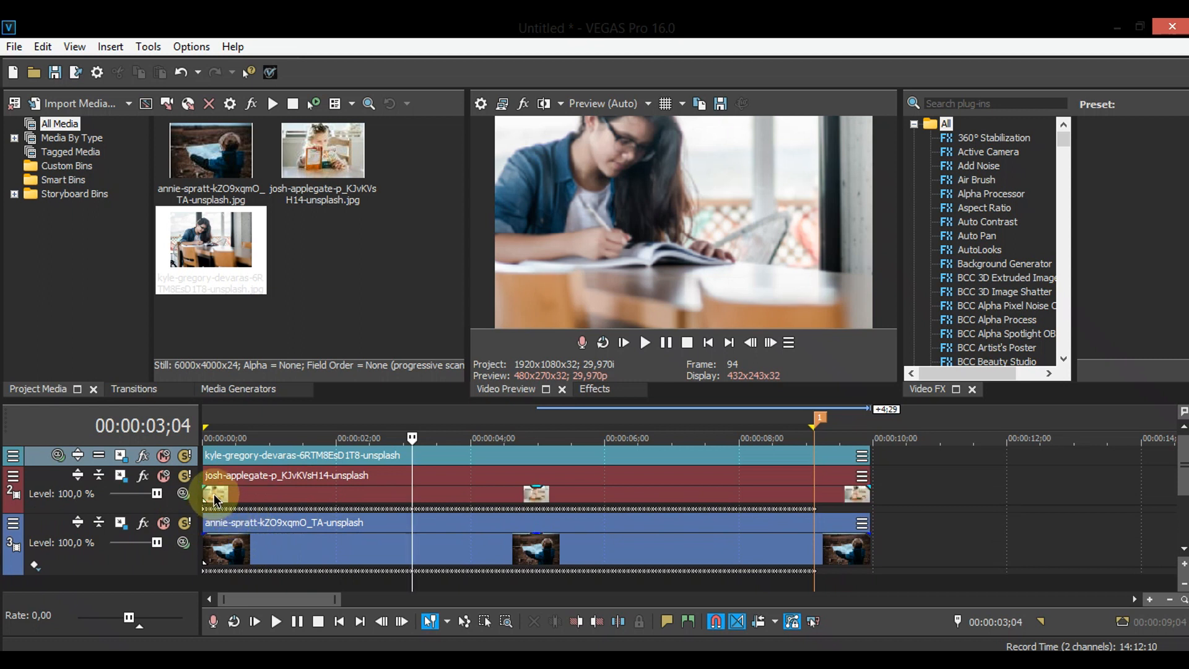
pyautogui.moveTo(218, 497); pyautogui.dragTo(427, 513)
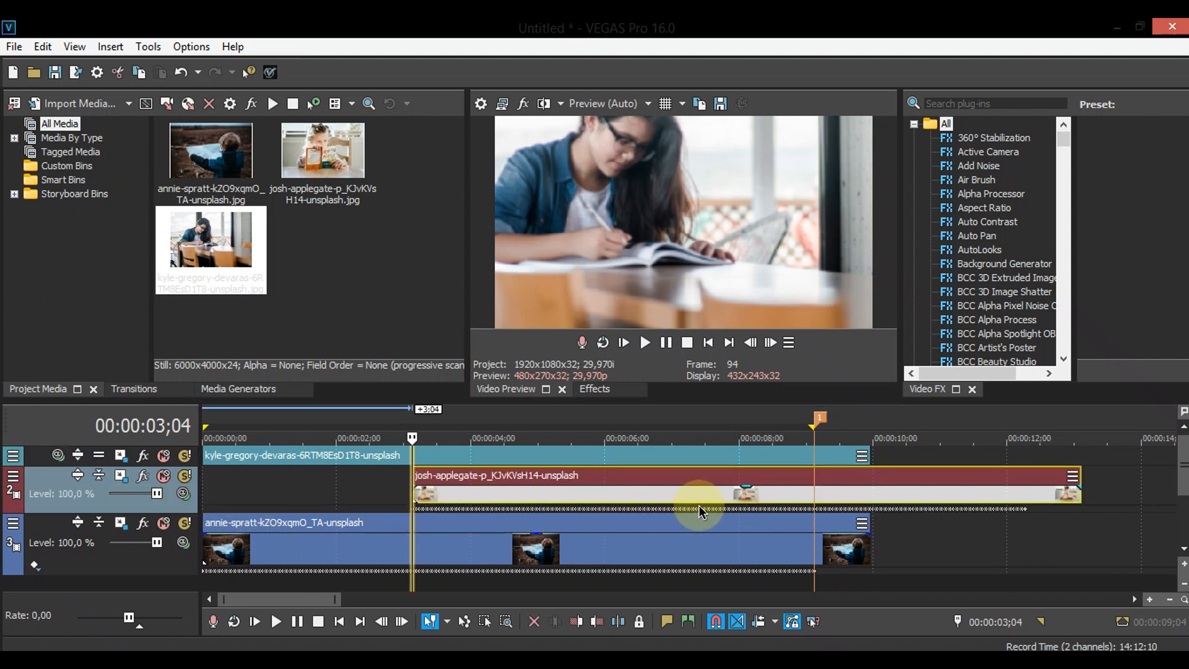
pyautogui.moveTo(754, 511); pyautogui.dragTo(823, 500)
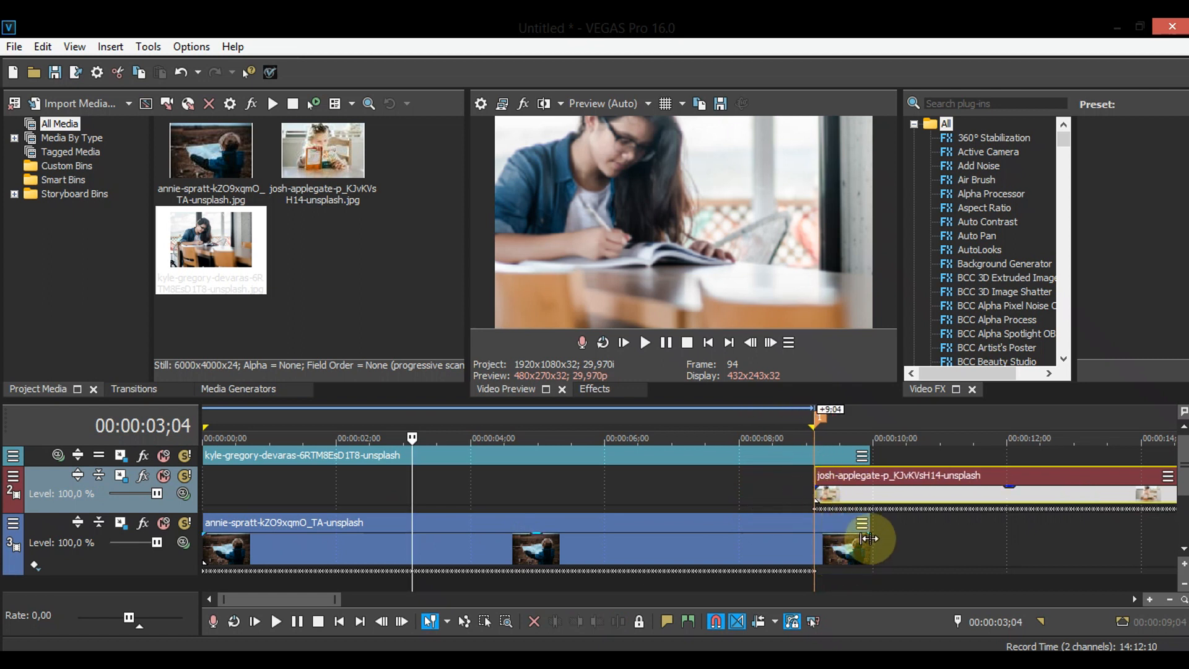
# - Fade the boy's photo in at its start and out from 00:00:09;04, with a matching fade-in on the girl's photo, and collapse both tracks
pyautogui.moveTo(872, 534); pyautogui.dragTo(813, 535)
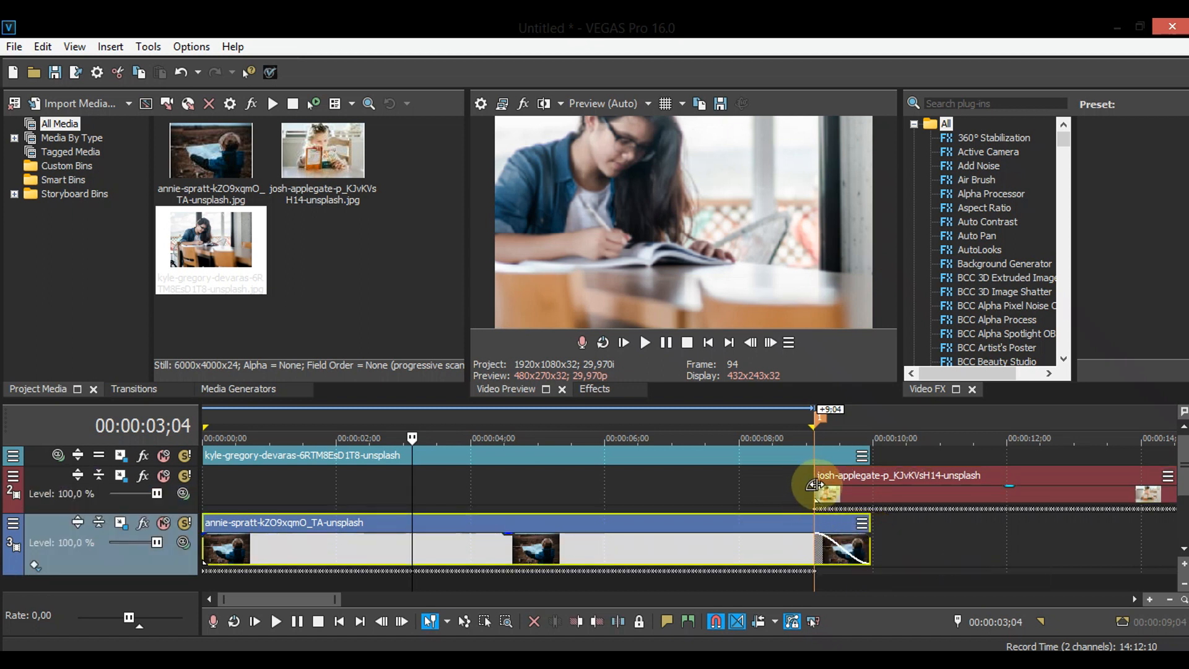
pyautogui.moveTo(813, 484); pyautogui.dragTo(870, 492)
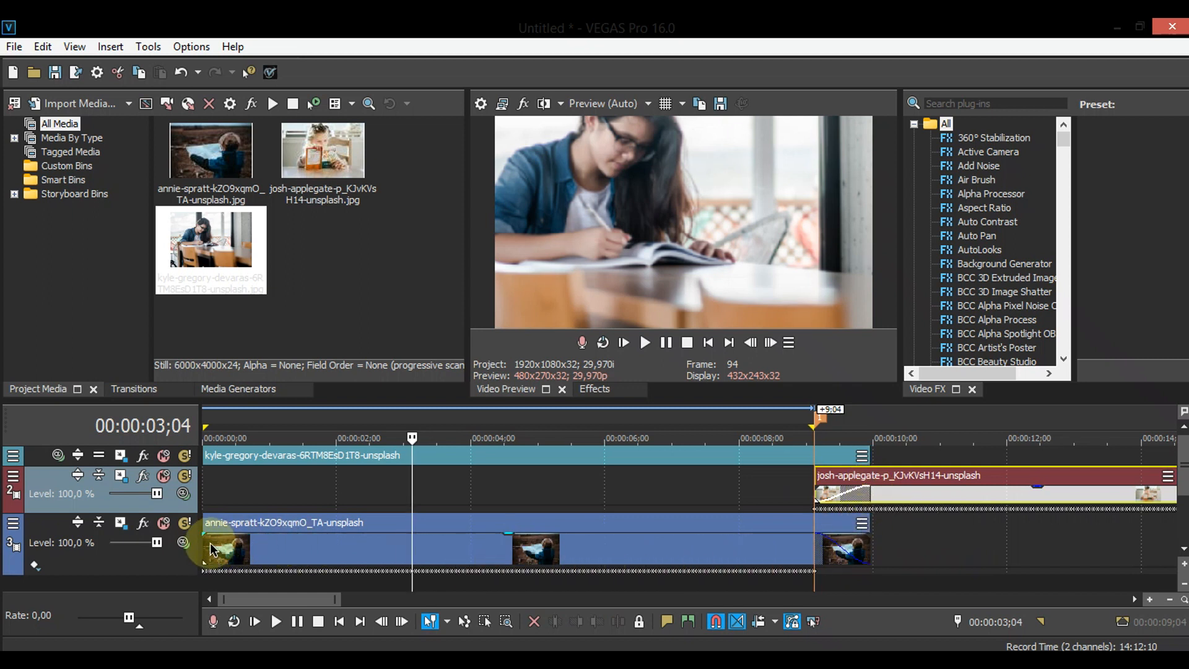
pyautogui.moveTo(201, 533); pyautogui.dragTo(254, 531)
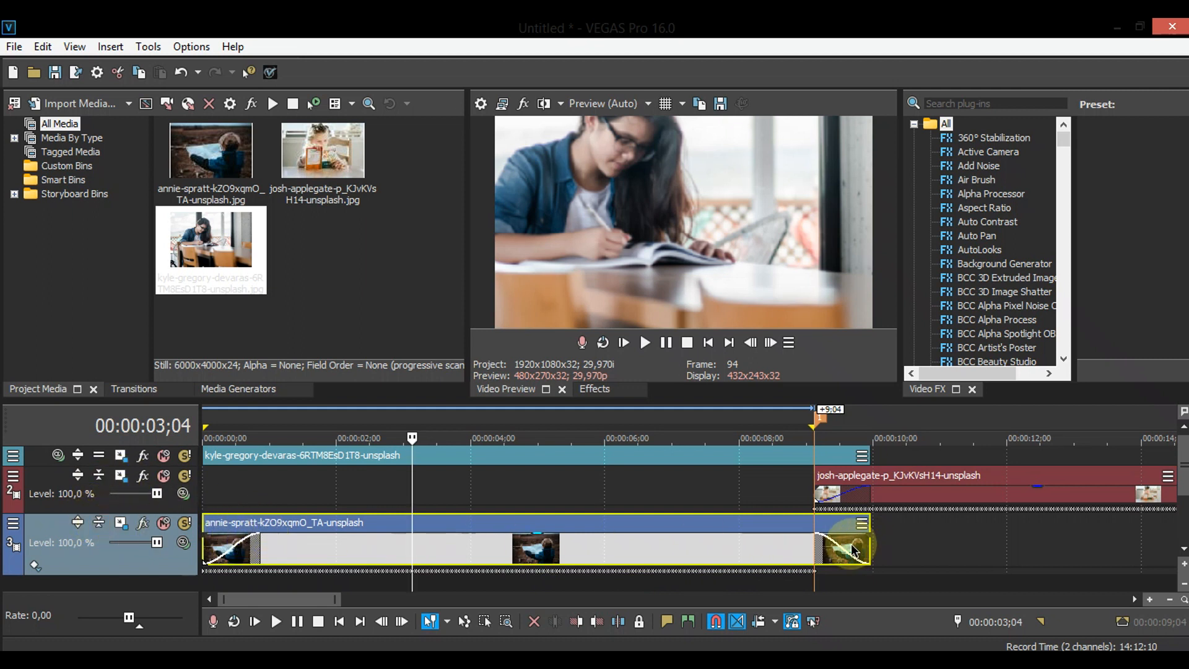
pyautogui.click(100, 524)
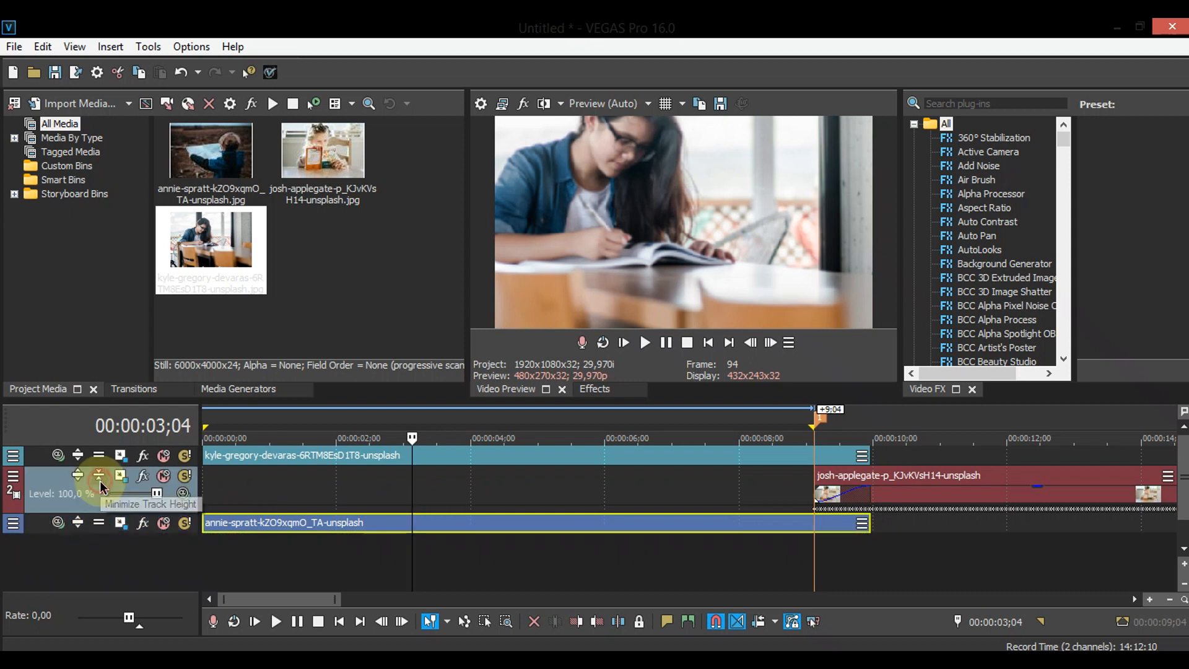
pyautogui.click(99, 476)
# - Expand the woman's track and move her photo event so it starts at 00:00:18;08, where the girl's zoom keyframes end
pyautogui.moveTo(136, 463); pyautogui.dragTo(164, 560)
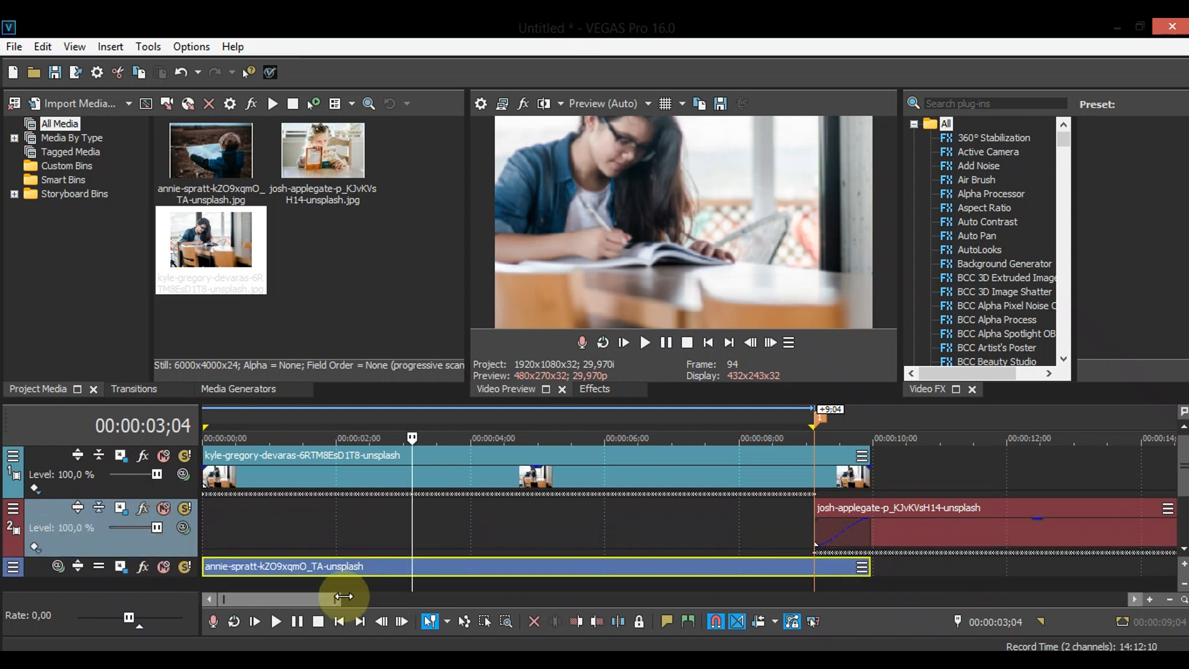
pyautogui.moveTo(343, 596); pyautogui.dragTo(432, 596)
pyautogui.moveTo(244, 475); pyautogui.dragTo(462, 478)
pyautogui.moveTo(618, 487); pyautogui.dragTo(738, 489)
pyautogui.moveTo(820, 482); pyautogui.dragTo(889, 486)
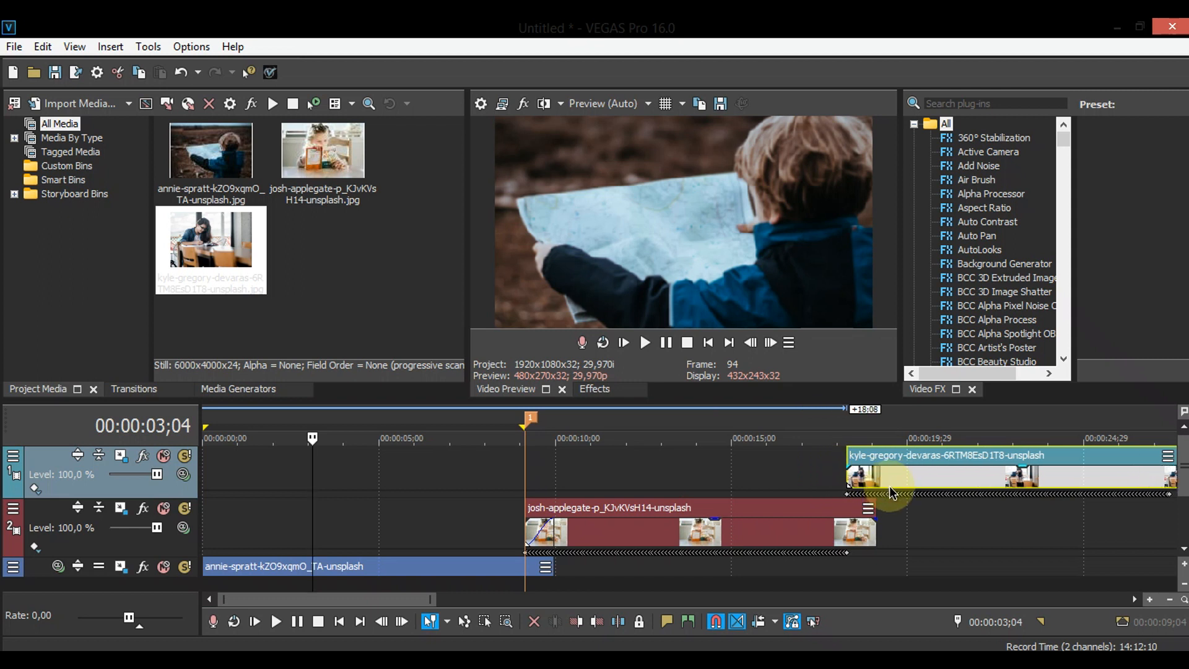
# - Fade the woman's photo in up to 00:00:19;03, add a 00:00:00;25 fade-out to the girl's photo, and minimize both tracks
pyautogui.click(849, 563)
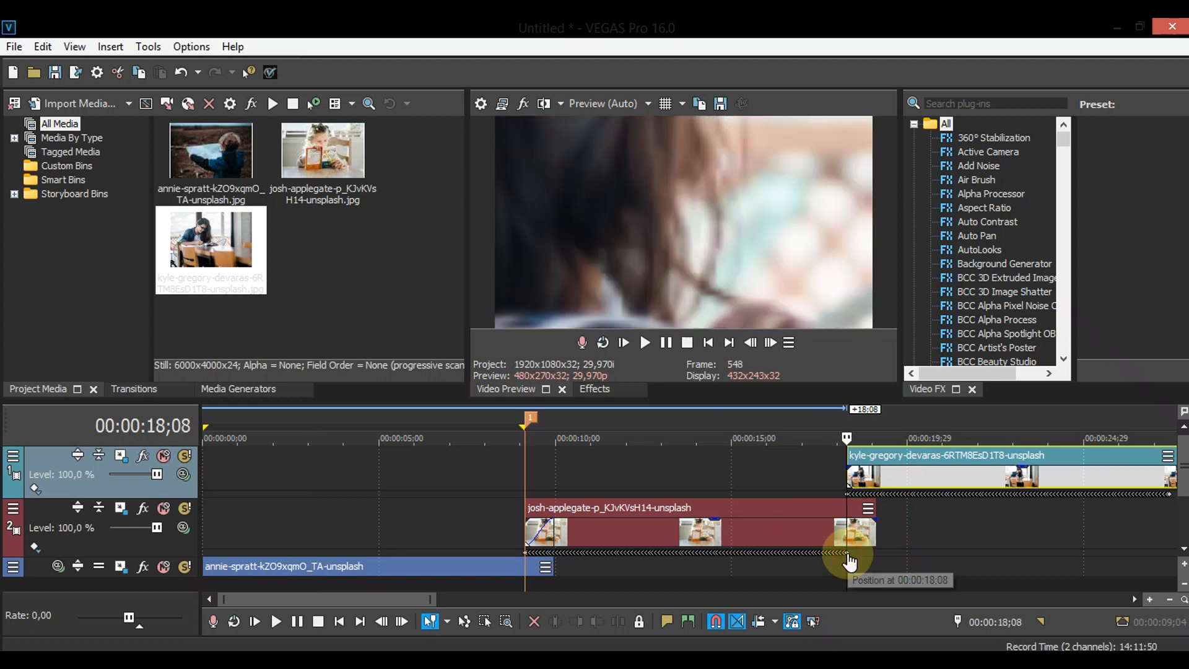
pyautogui.click(879, 473)
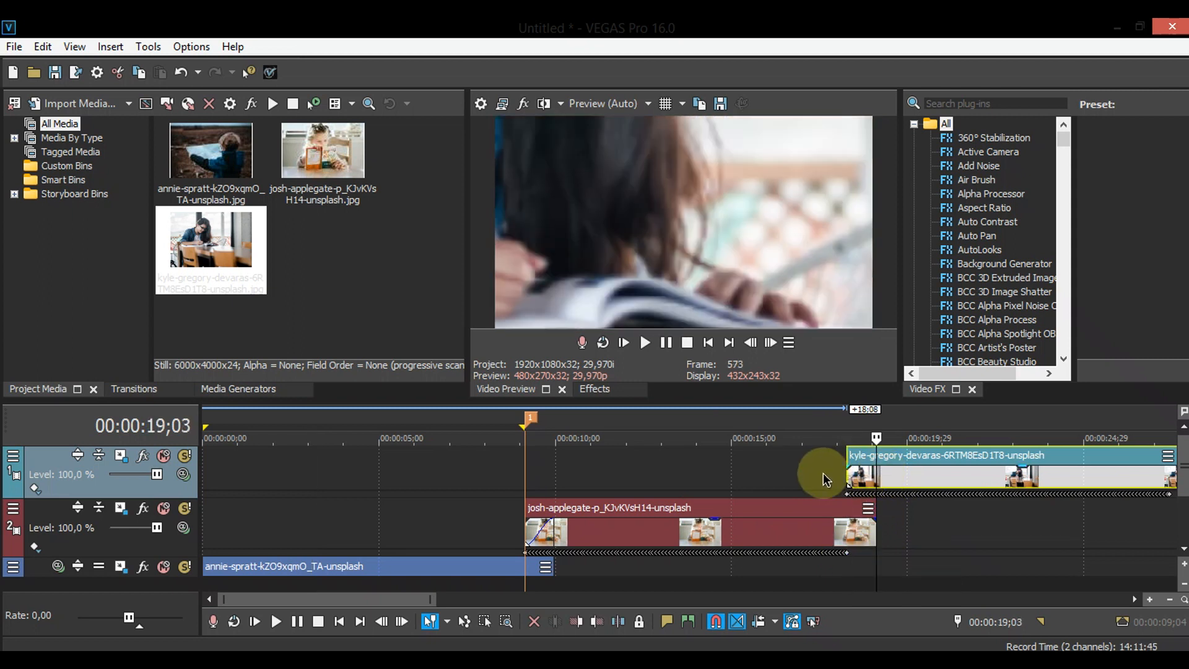
pyautogui.moveTo(843, 466); pyautogui.dragTo(875, 472)
pyautogui.moveTo(875, 518); pyautogui.dragTo(847, 519)
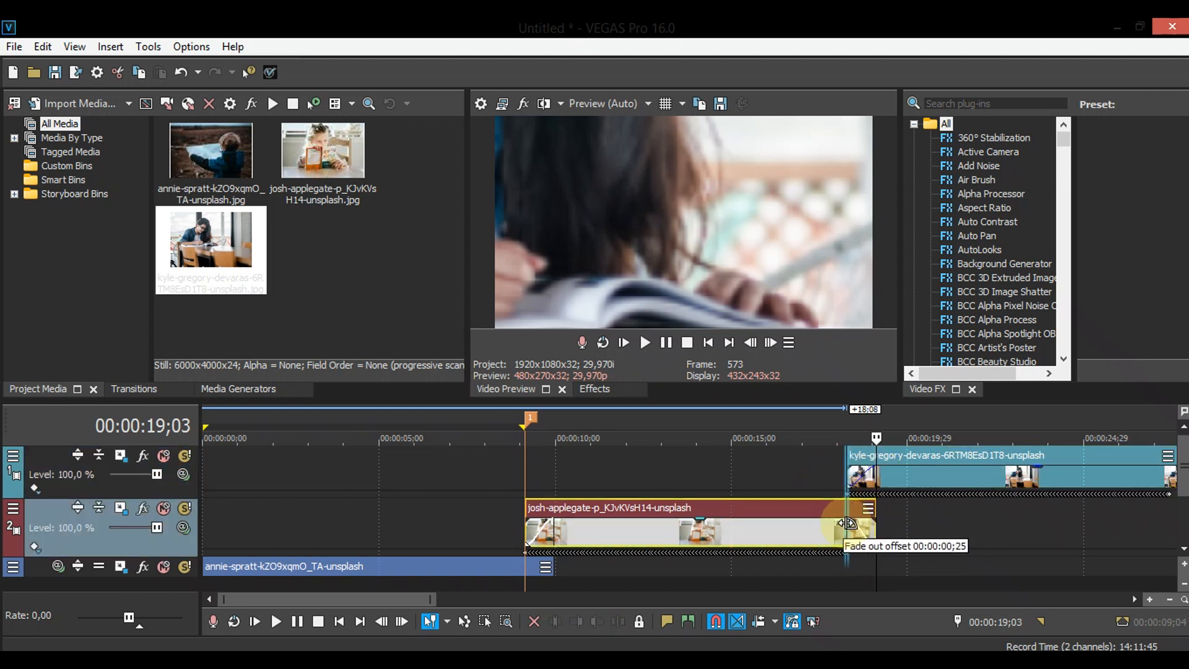
pyautogui.click(98, 509)
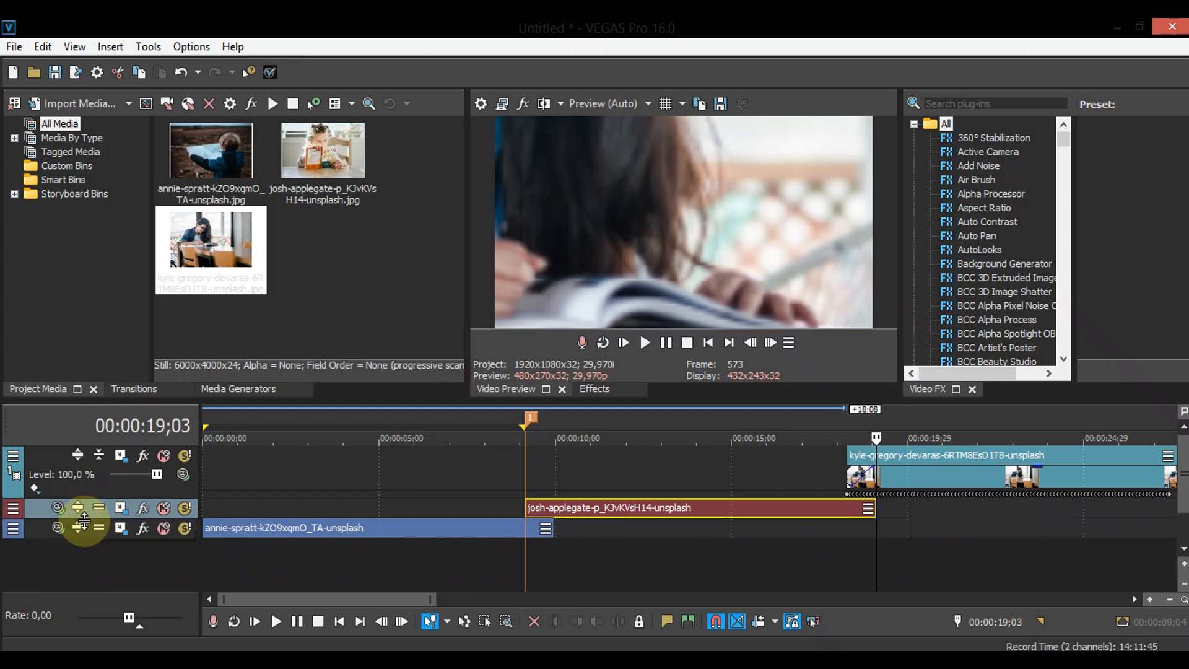
pyautogui.click(96, 457)
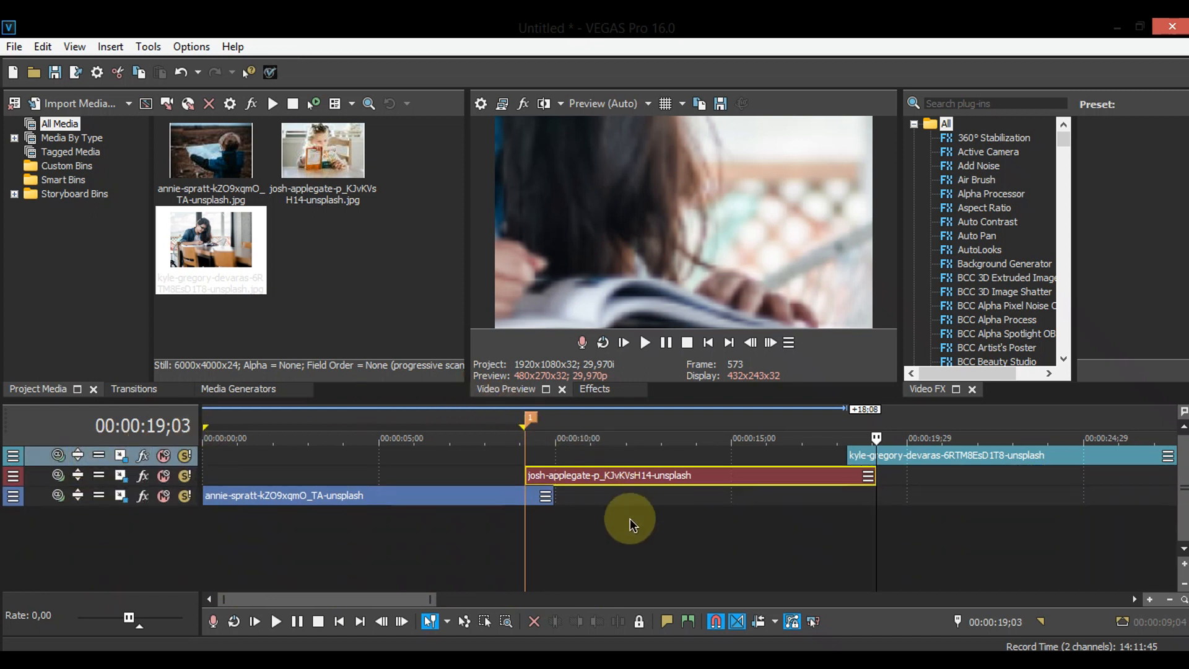
# - Disable resampling on the boy's photo event and on the girl's photo event
pyautogui.click(370, 496)
pyautogui.rightClick(371, 495)
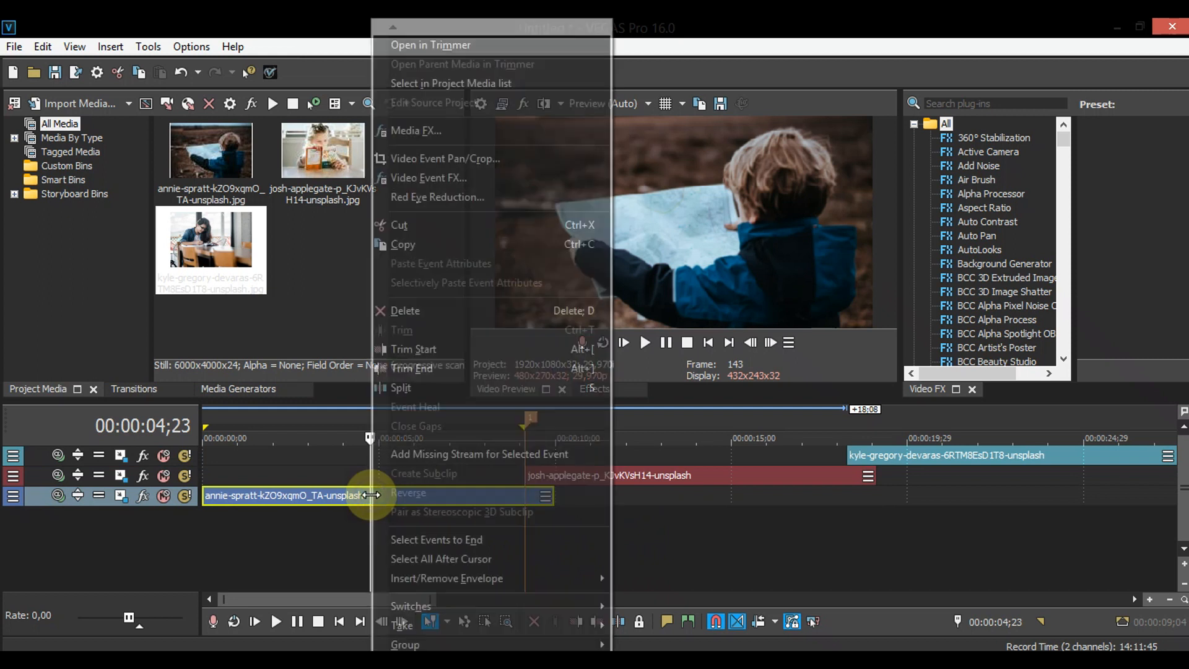
pyautogui.moveTo(508, 606)
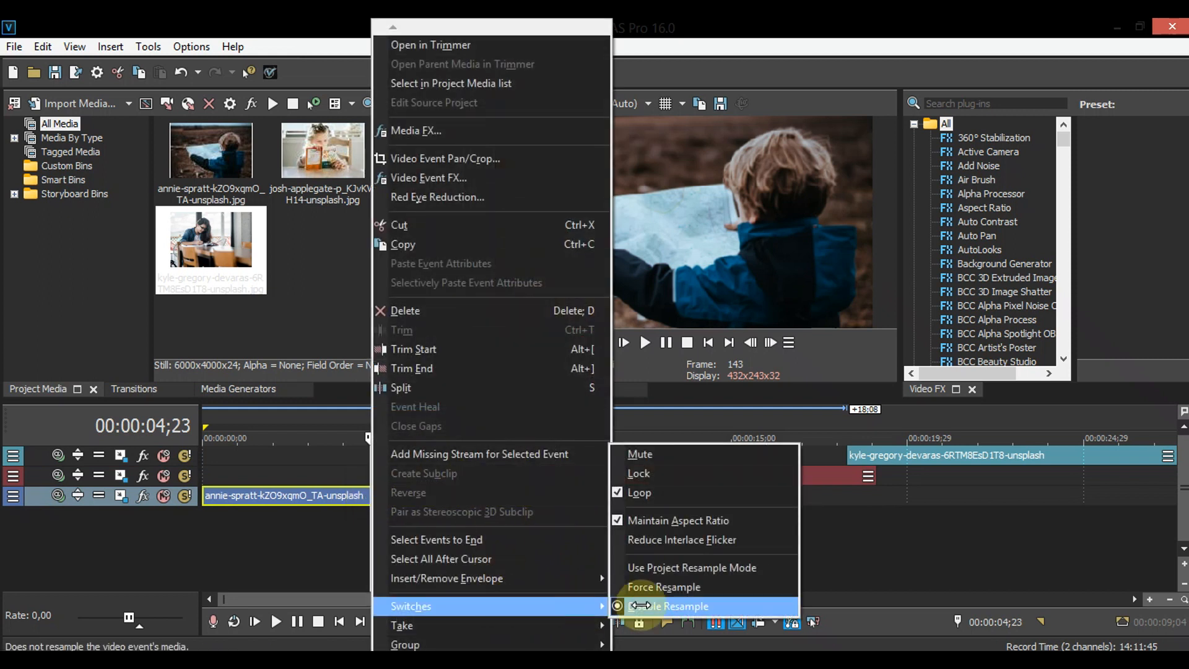
pyautogui.click(742, 608)
pyautogui.click(699, 475)
pyautogui.rightClick(699, 474)
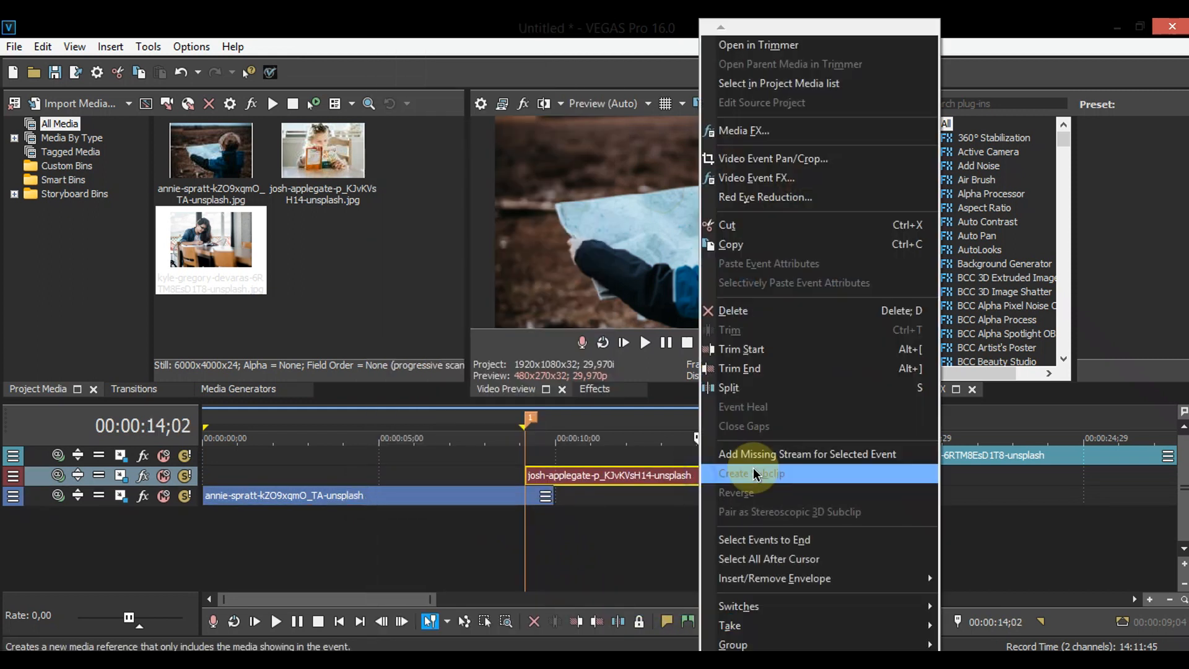
pyautogui.moveTo(781, 602)
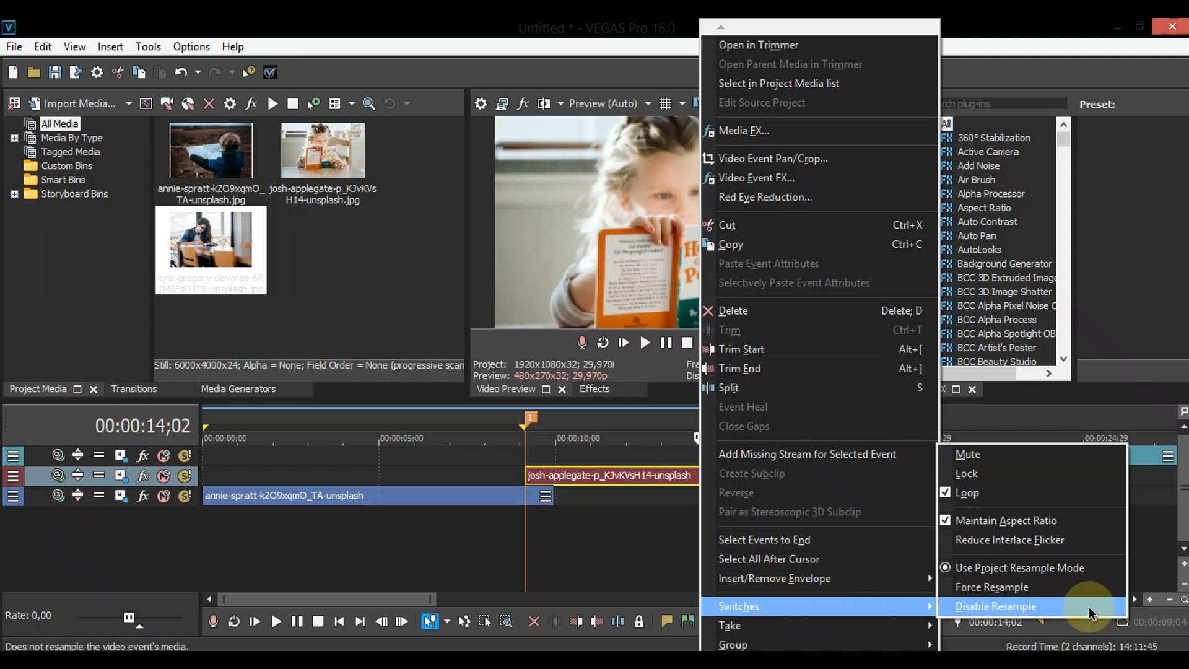
pyautogui.click(1090, 613)
# - Disable resampling on the woman's photo event
pyautogui.hscroll(8, 1028, 441)
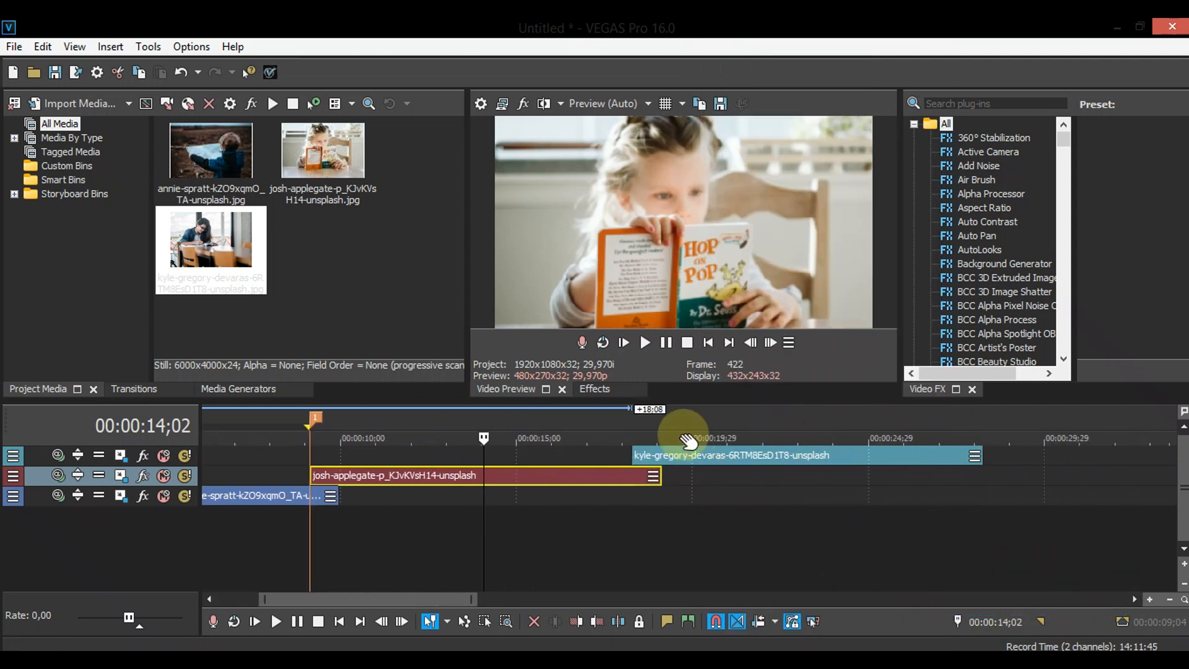
pyautogui.click(595, 460)
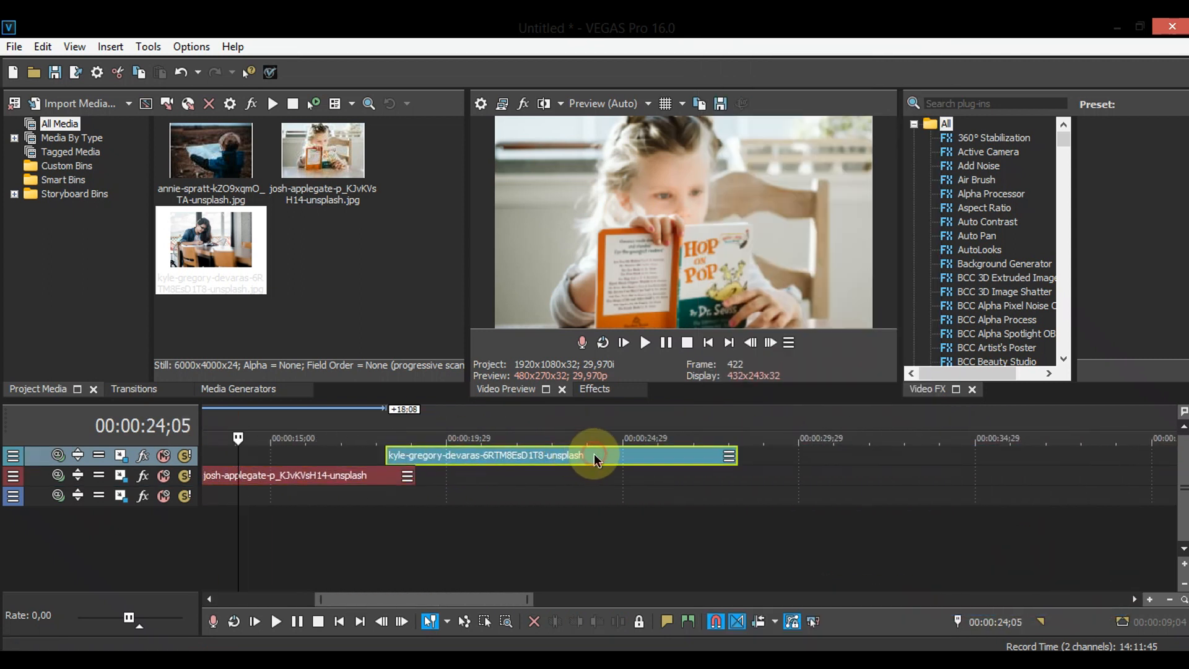
pyautogui.moveTo(912, 437); pyautogui.dragTo(660, 452)
pyautogui.rightClick(608, 456)
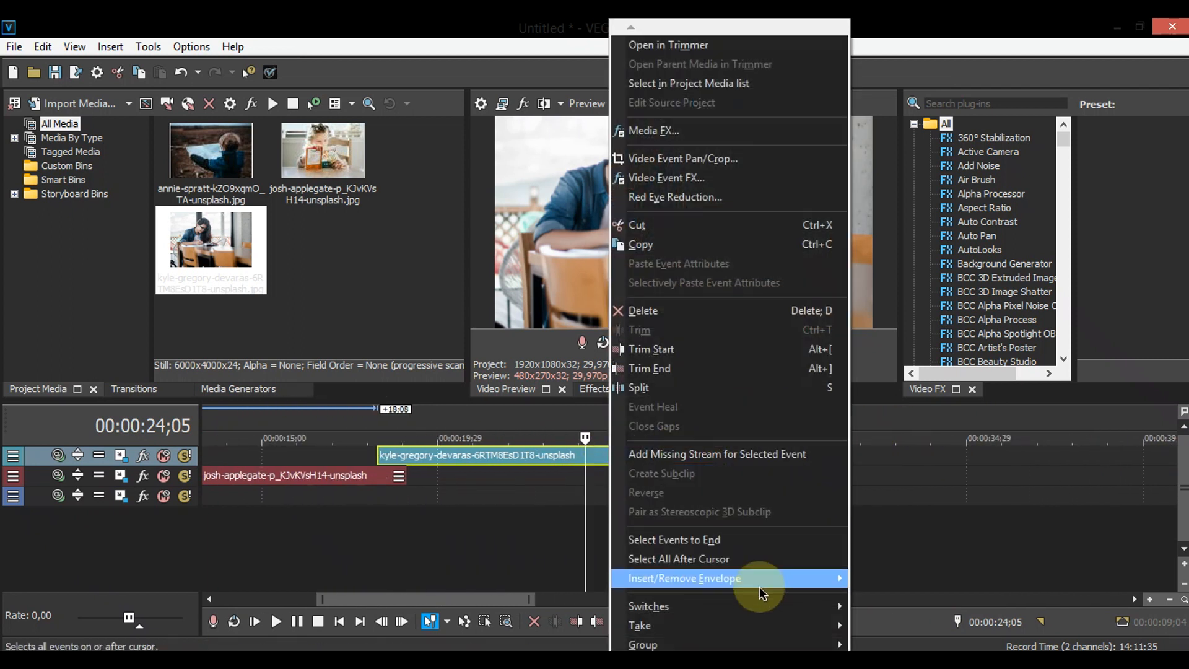
pyautogui.moveTo(768, 607)
pyautogui.click(884, 605)
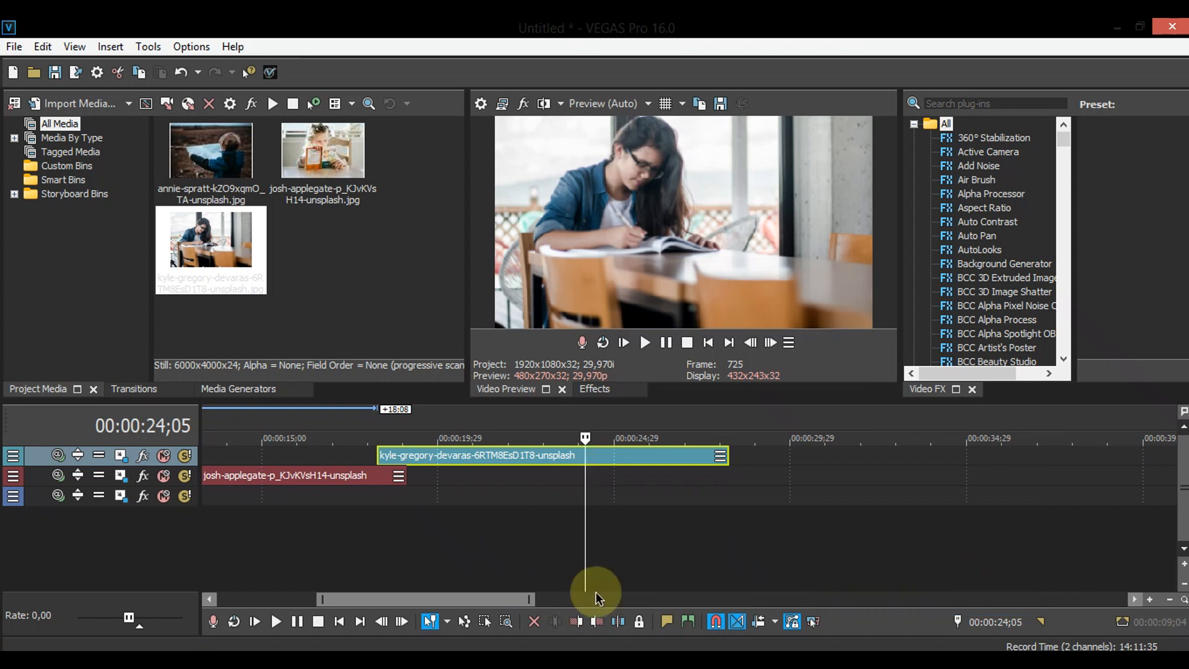
# - Delete marker 1 at the start of the girl's photo event
pyautogui.moveTo(319, 599); pyautogui.dragTo(135, 599)
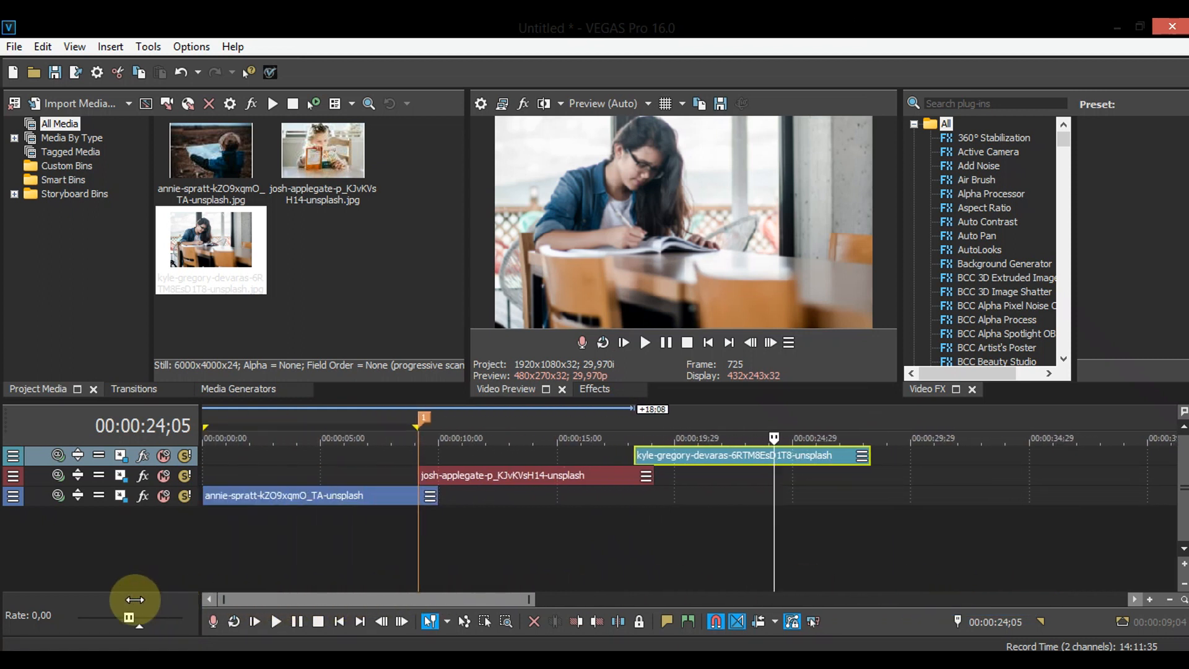
pyautogui.rightClick(425, 421)
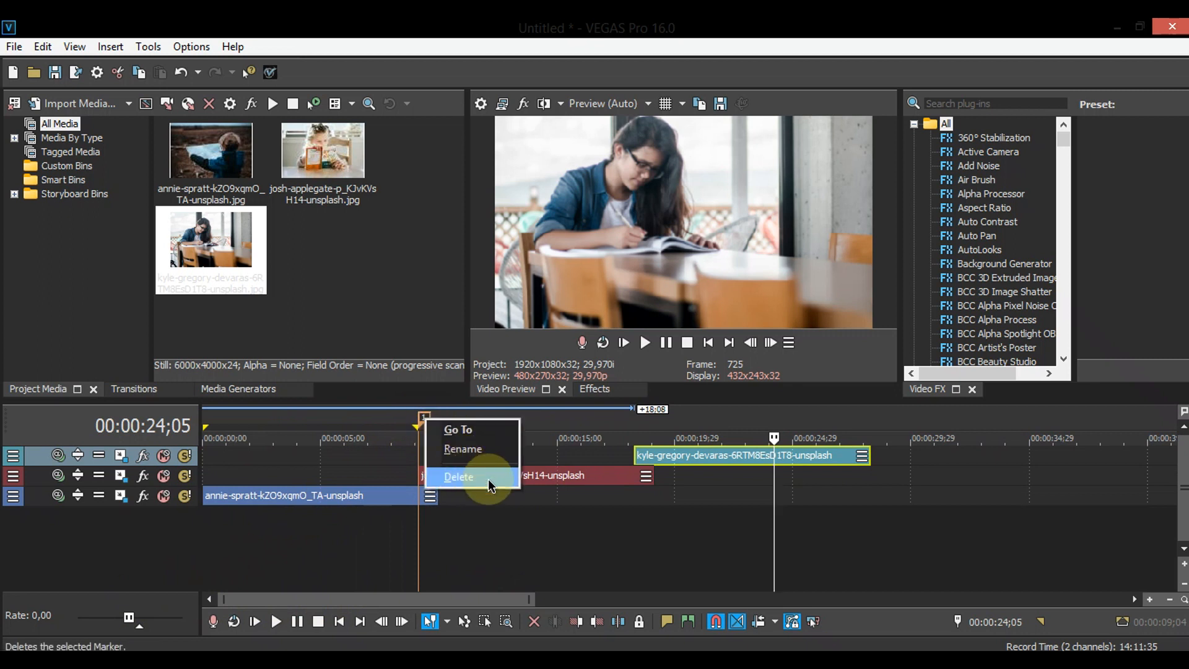
pyautogui.click(488, 478)
# - Select the time range from 00:00:00;00 to 00:00:28;07 spanning all three events and build a dynamic RAM preview of it
pyautogui.doubleClick(425, 544)
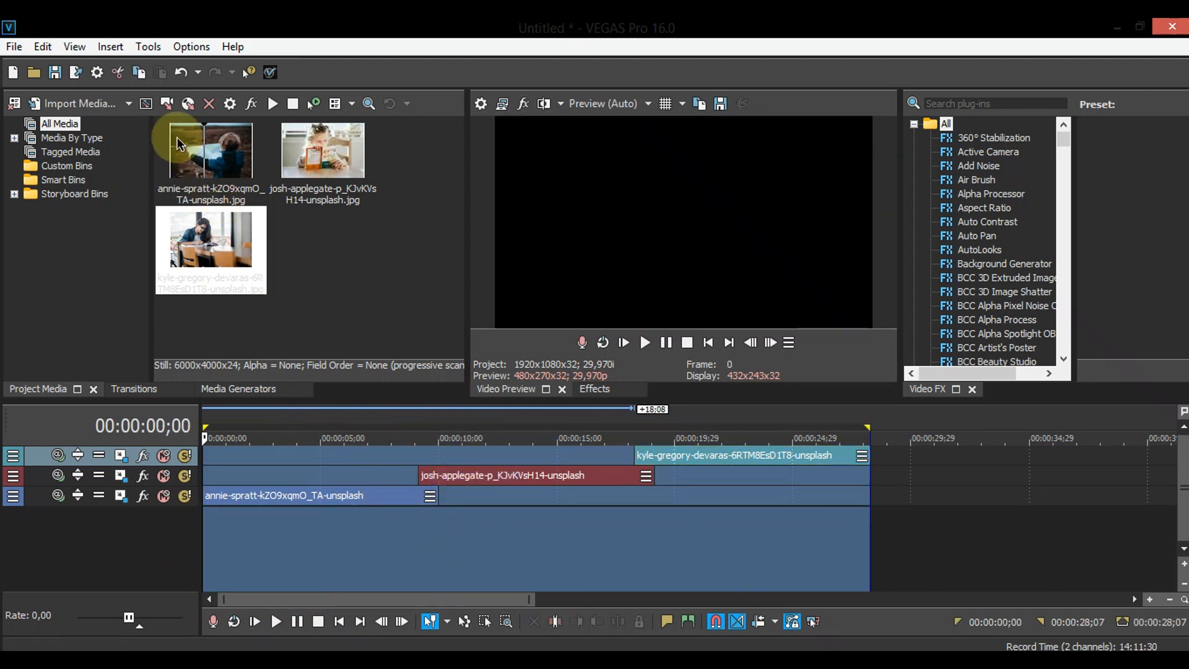
pyautogui.click(148, 50)
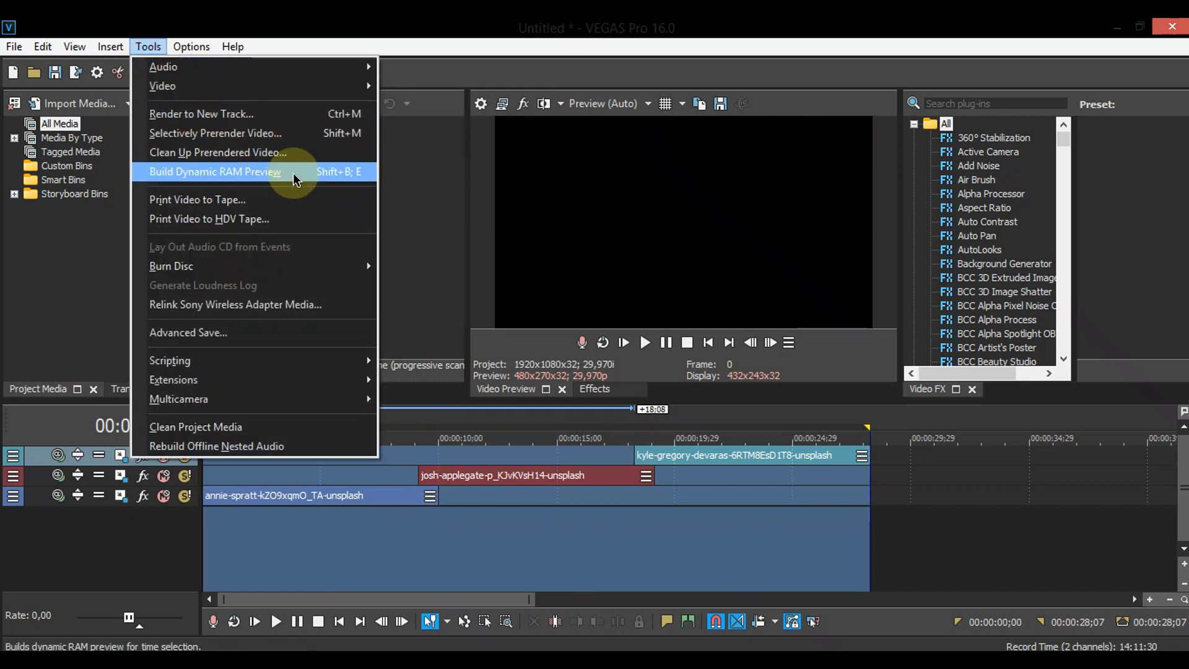
pyautogui.click(293, 172)
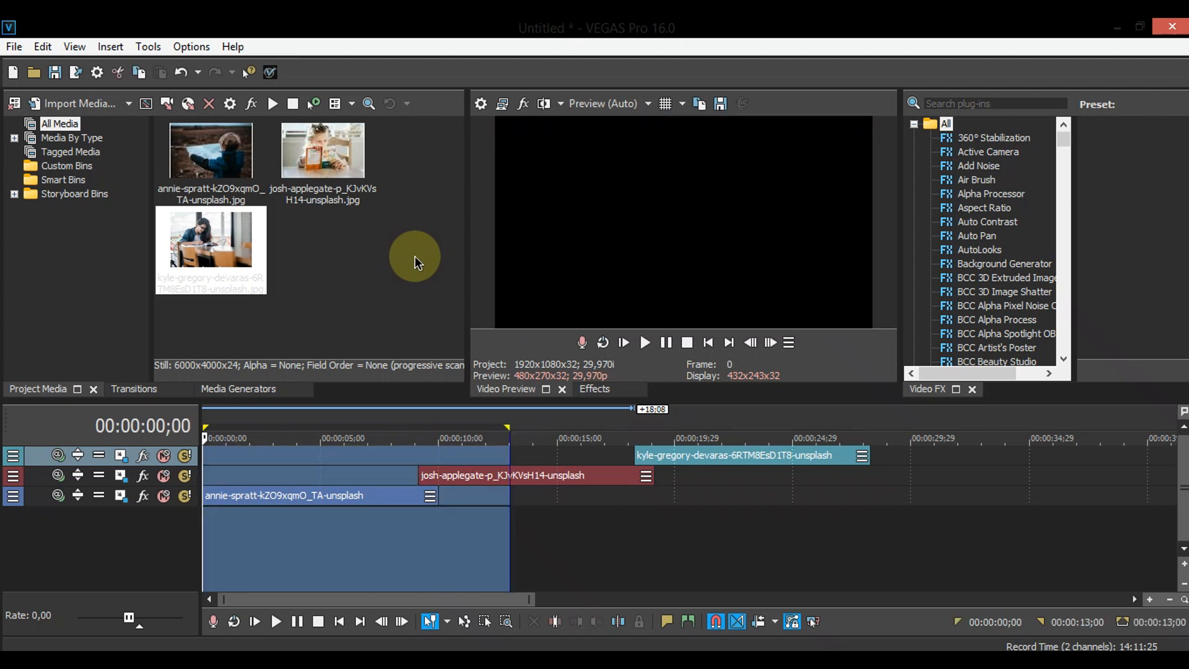
# - Select the range from 00:00:17;05 to 00:00:20;17 around the girl-to-woman transition and build a dynamic RAM preview of it
pyautogui.moveTo(674, 502); pyautogui.dragTo(609, 500)
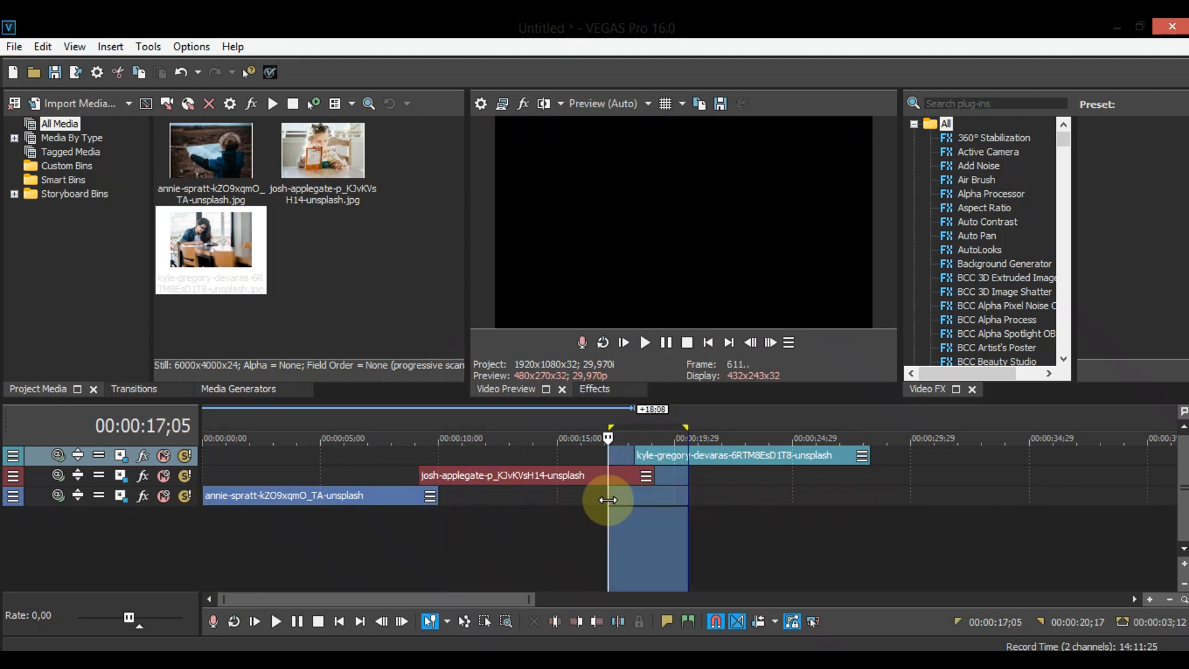
pyautogui.click(160, 50)
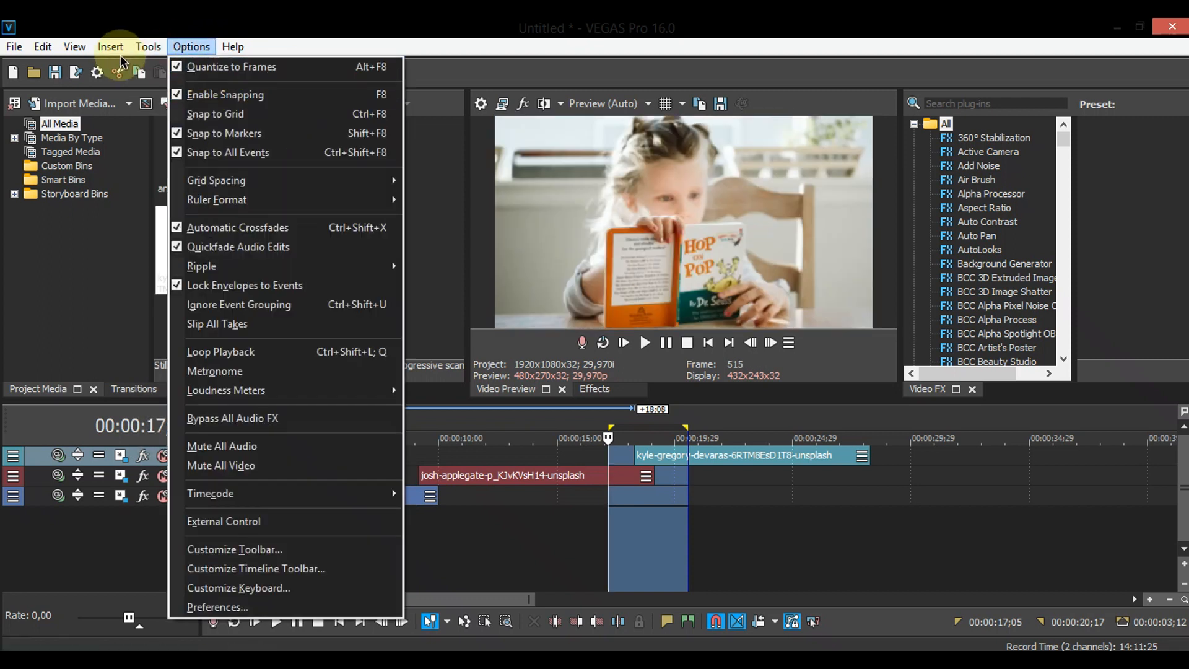
pyautogui.click(304, 179)
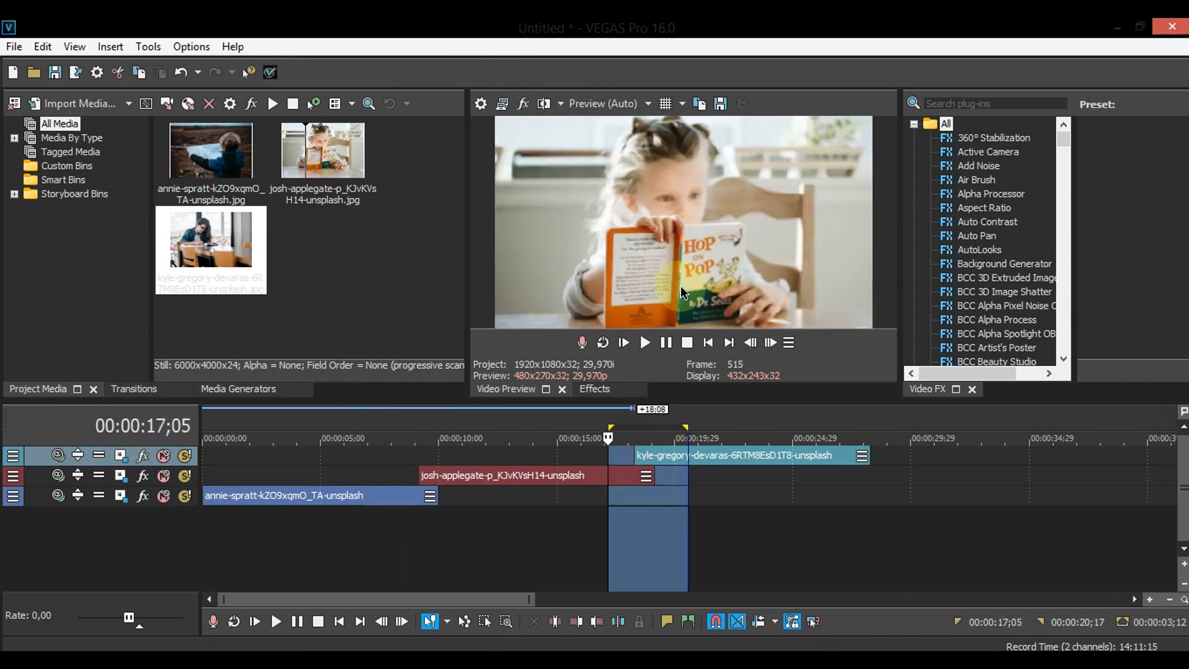
# - Play the photo zoom sequence from the beginning of the timeline
pyautogui.click(707, 342)
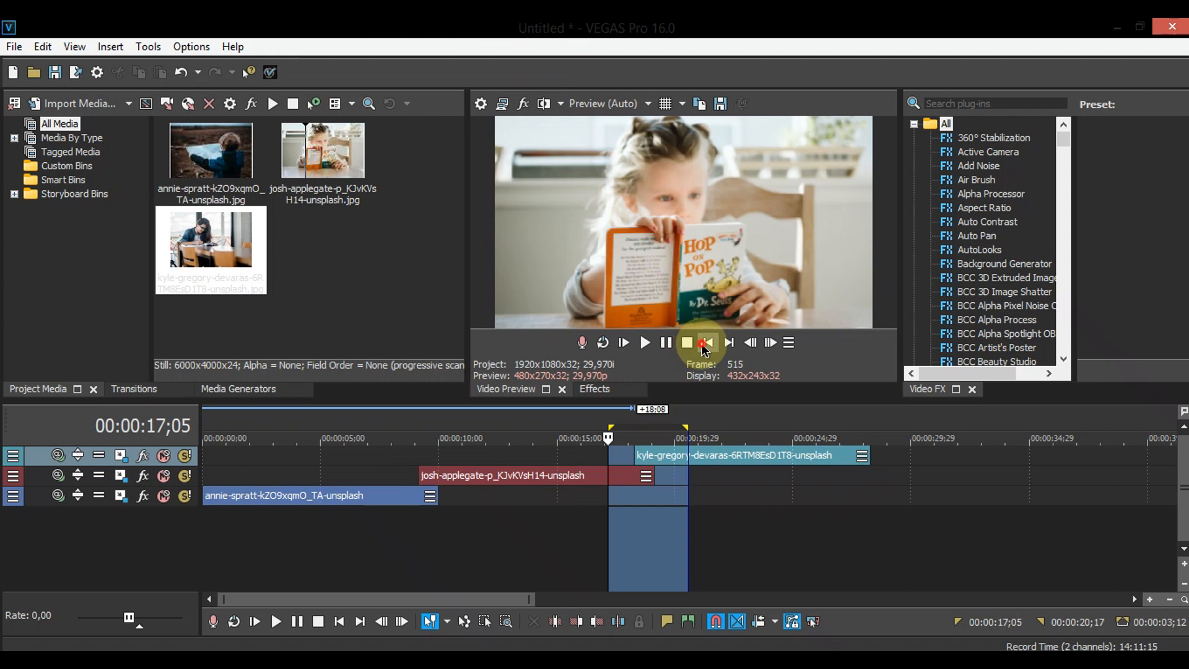
pyautogui.press('space')
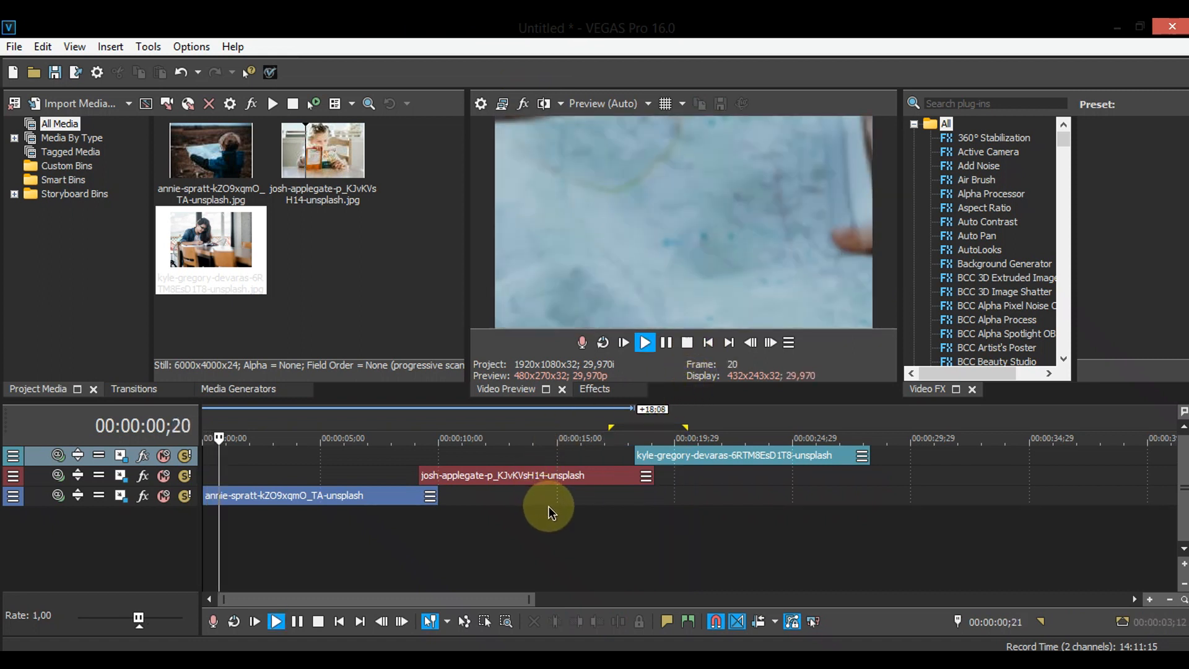